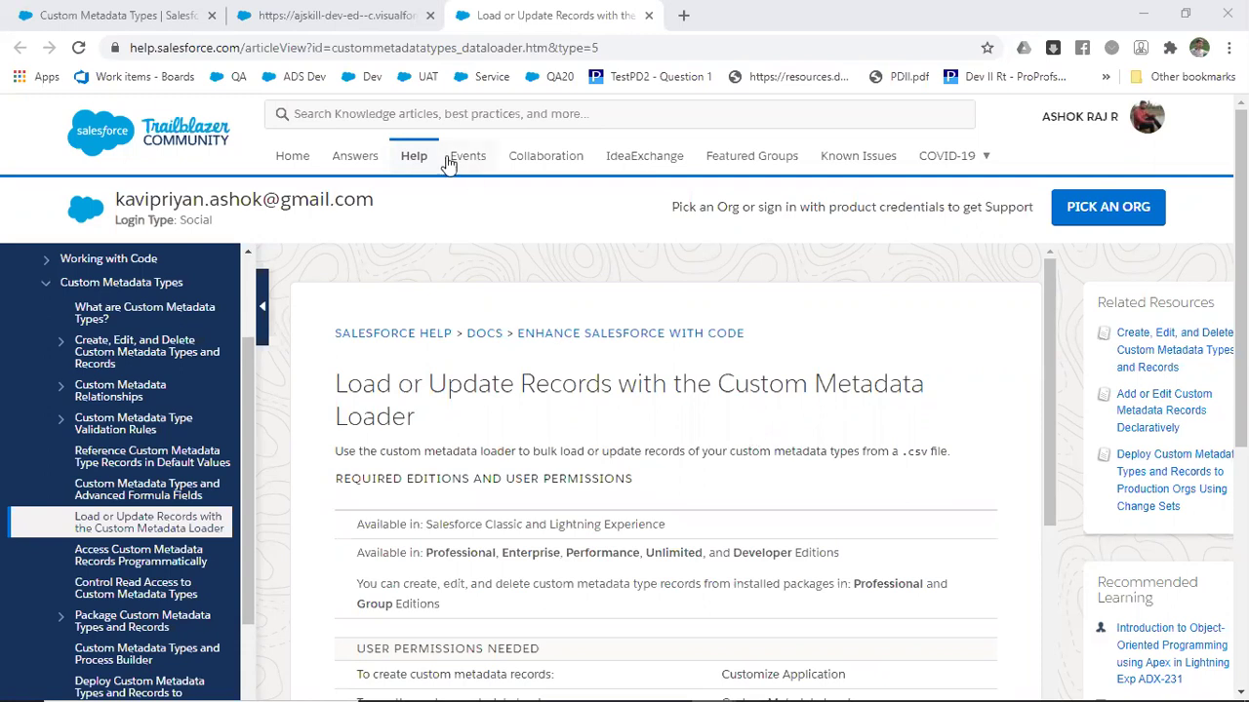
# Step: Scroll the CustomMetadataLoader README and launch its Deploy to Salesforce tool
pyautogui.click(525, 50)
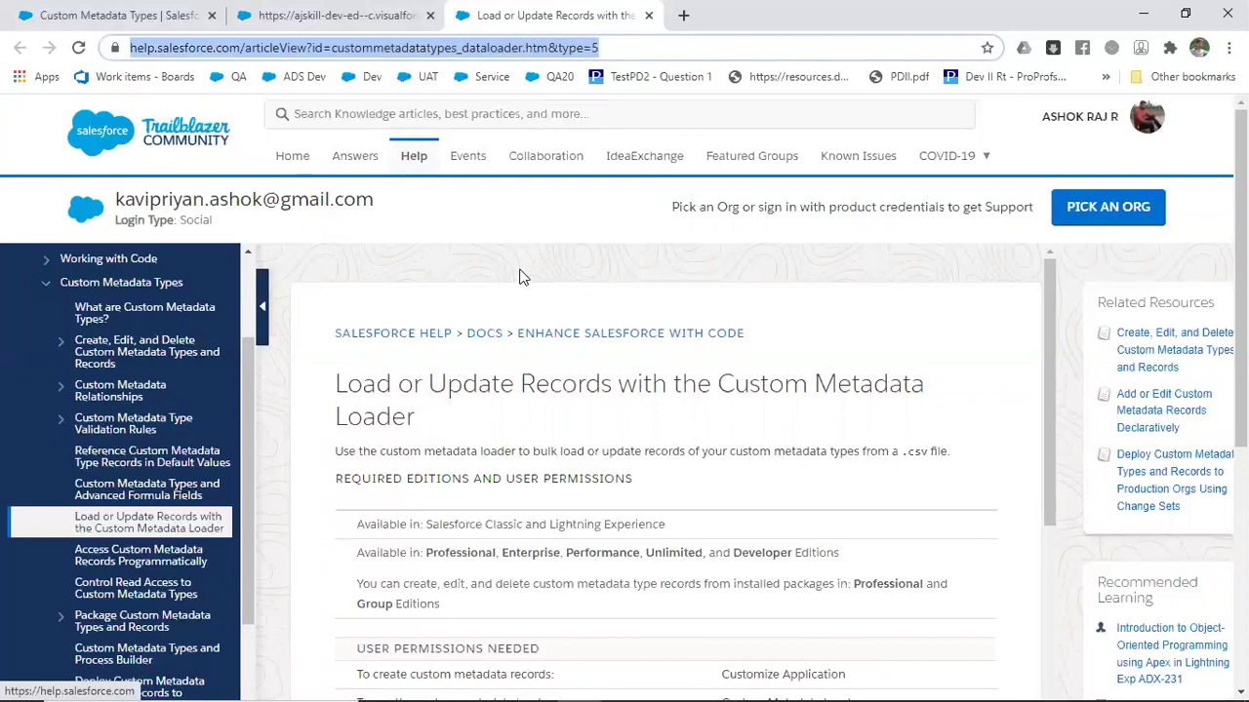
pyautogui.scroll(-2, 520, 283)
pyautogui.scroll(-1, 520, 283)
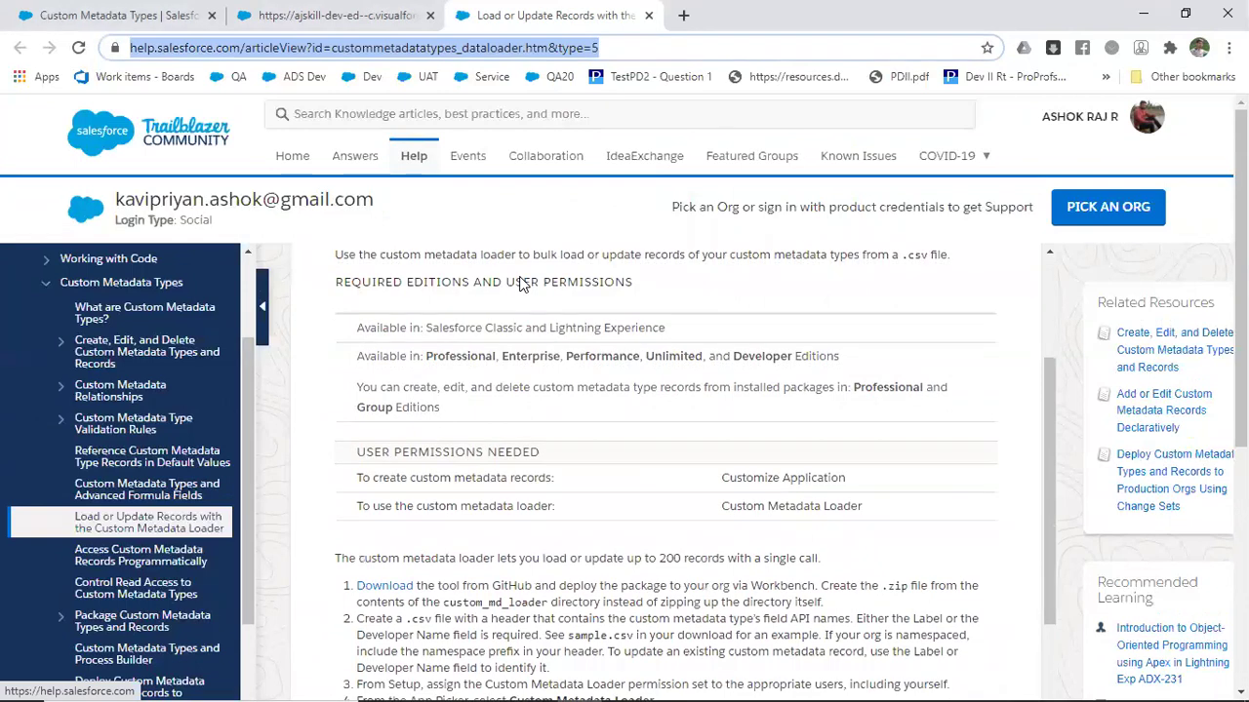
pyautogui.scroll(-1, 520, 283)
pyautogui.scroll(-1, 520, 283)
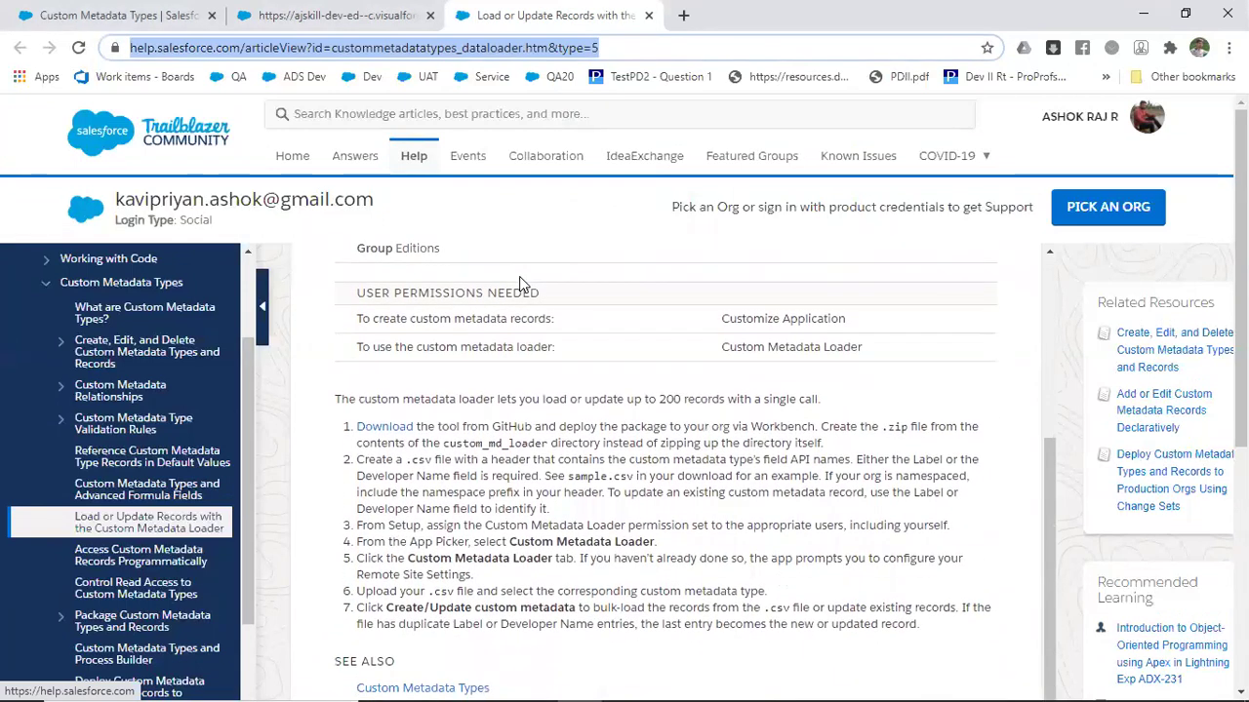
pyautogui.scroll(-1, 520, 283)
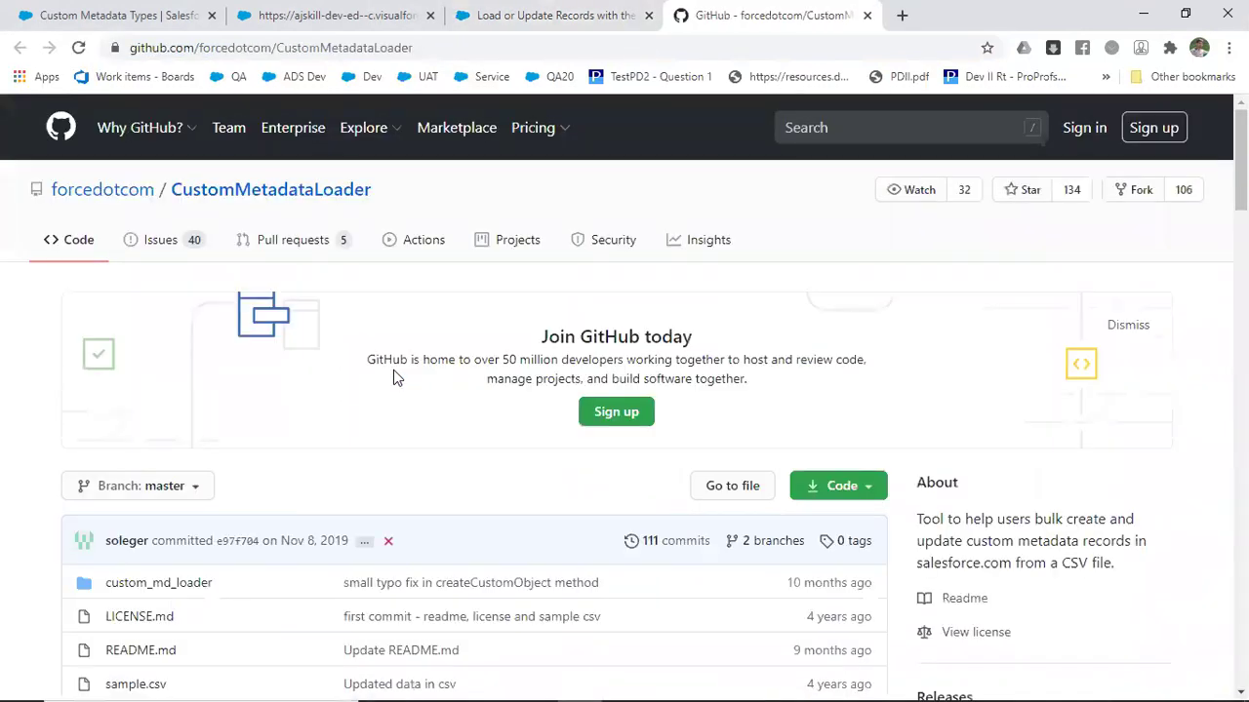
pyautogui.scroll(-2, 393, 372)
pyautogui.scroll(-2, 393, 372)
pyautogui.scroll(-1, 393, 372)
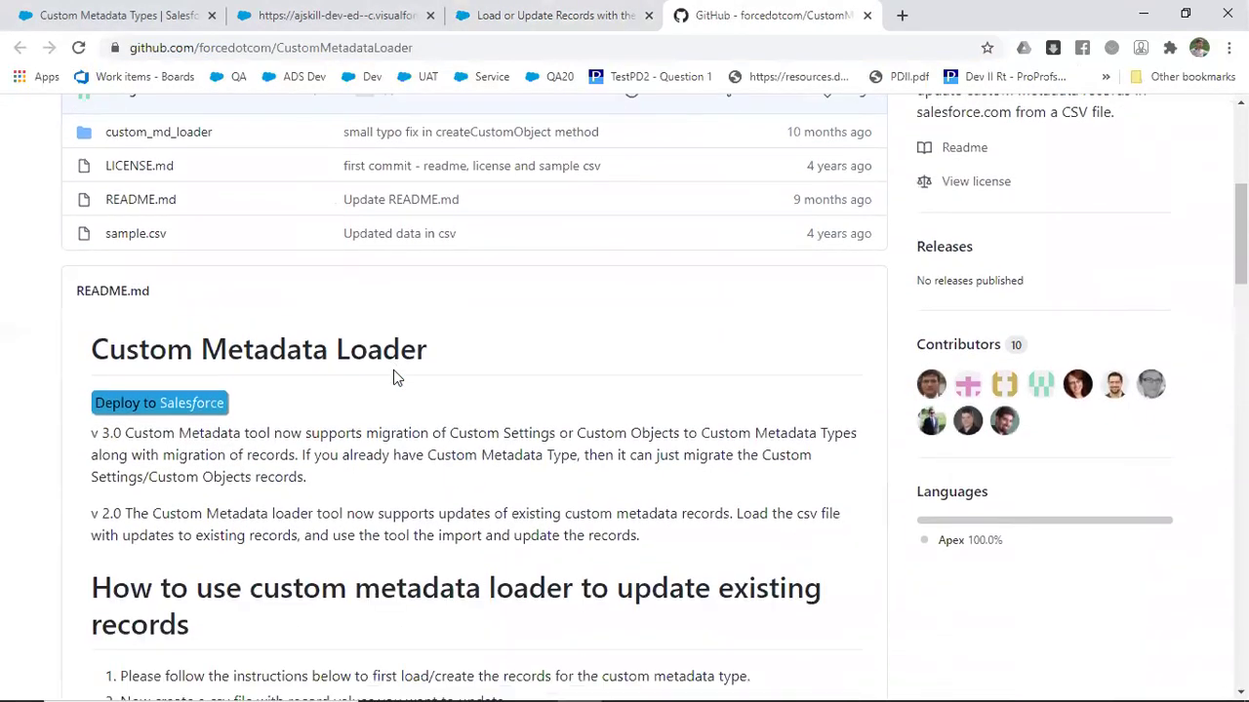
pyautogui.scroll(-1, 393, 372)
pyautogui.scroll(-1, 393, 371)
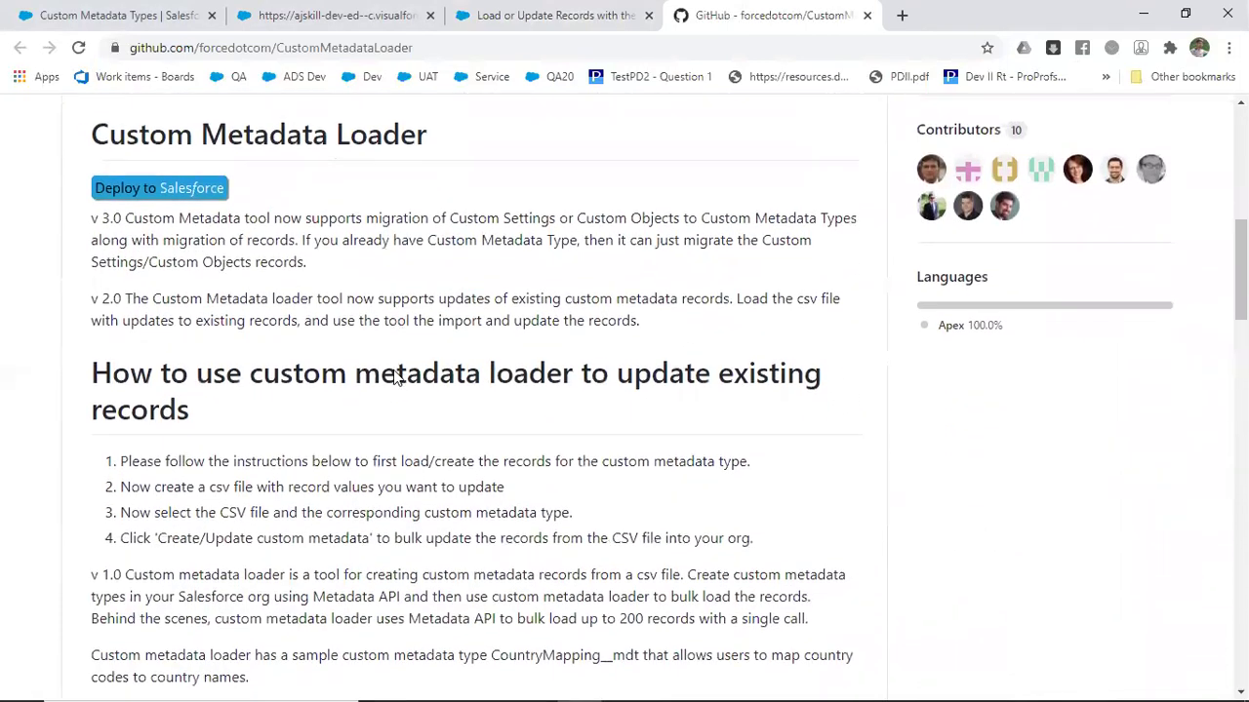
pyautogui.scroll(1, 395, 378)
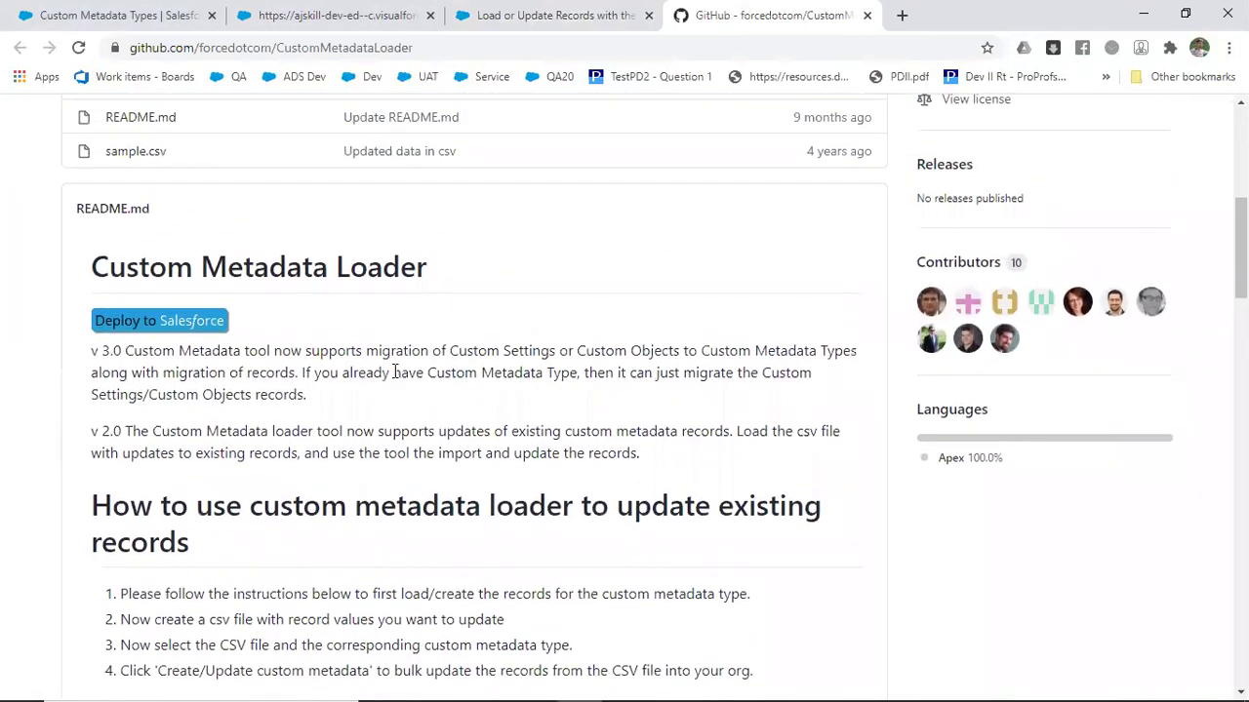
pyautogui.click(195, 327)
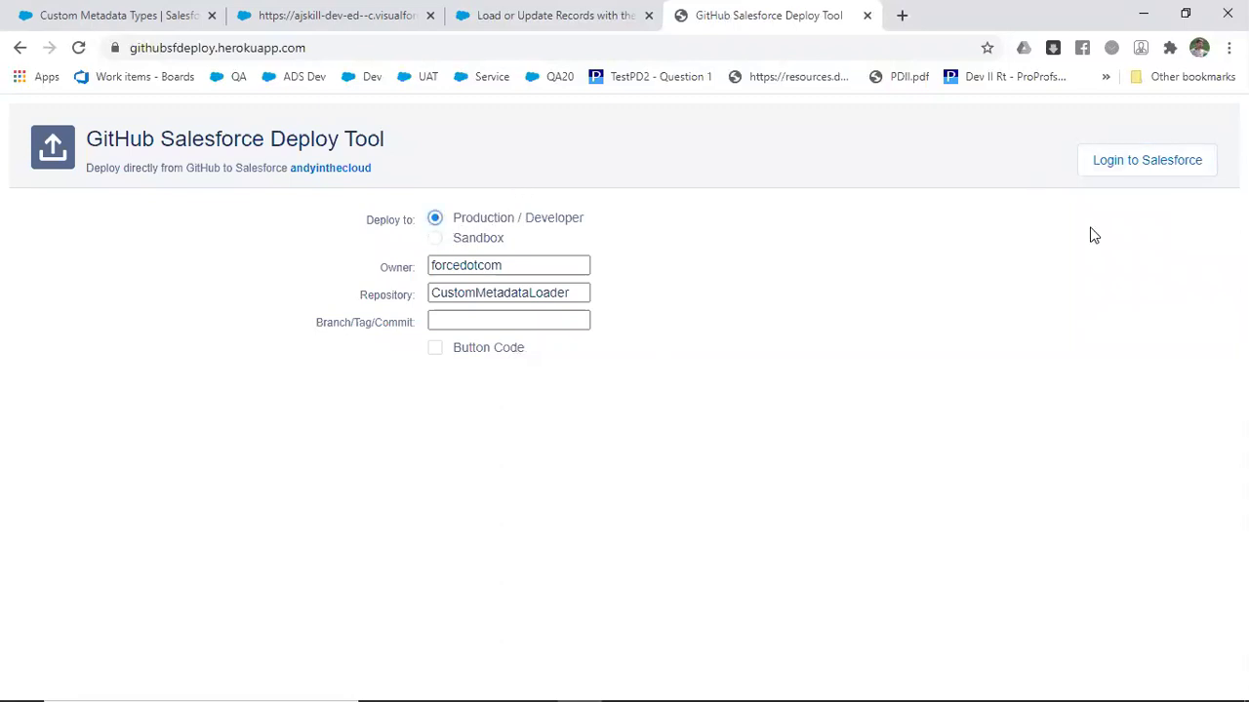
# Step: Log in to the AJ Skill org, review the master-branch components, and return to the help article
pyautogui.click(1154, 175)
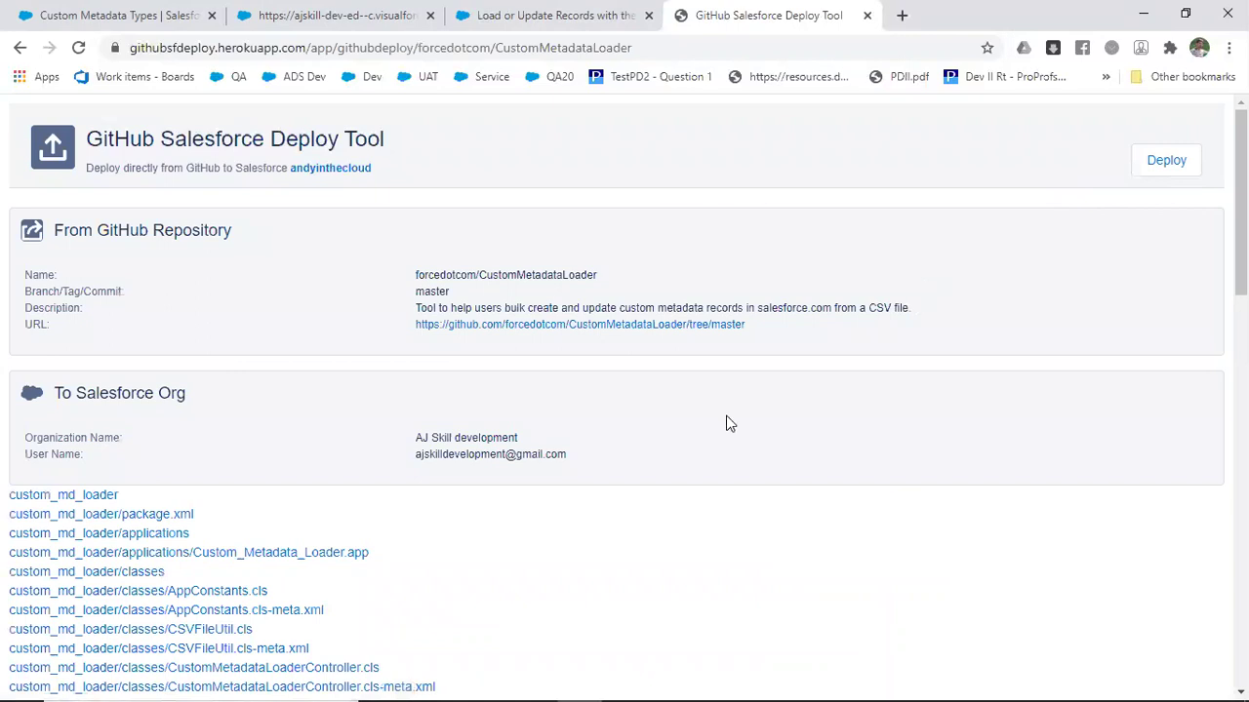
pyautogui.scroll(-5, 705, 433)
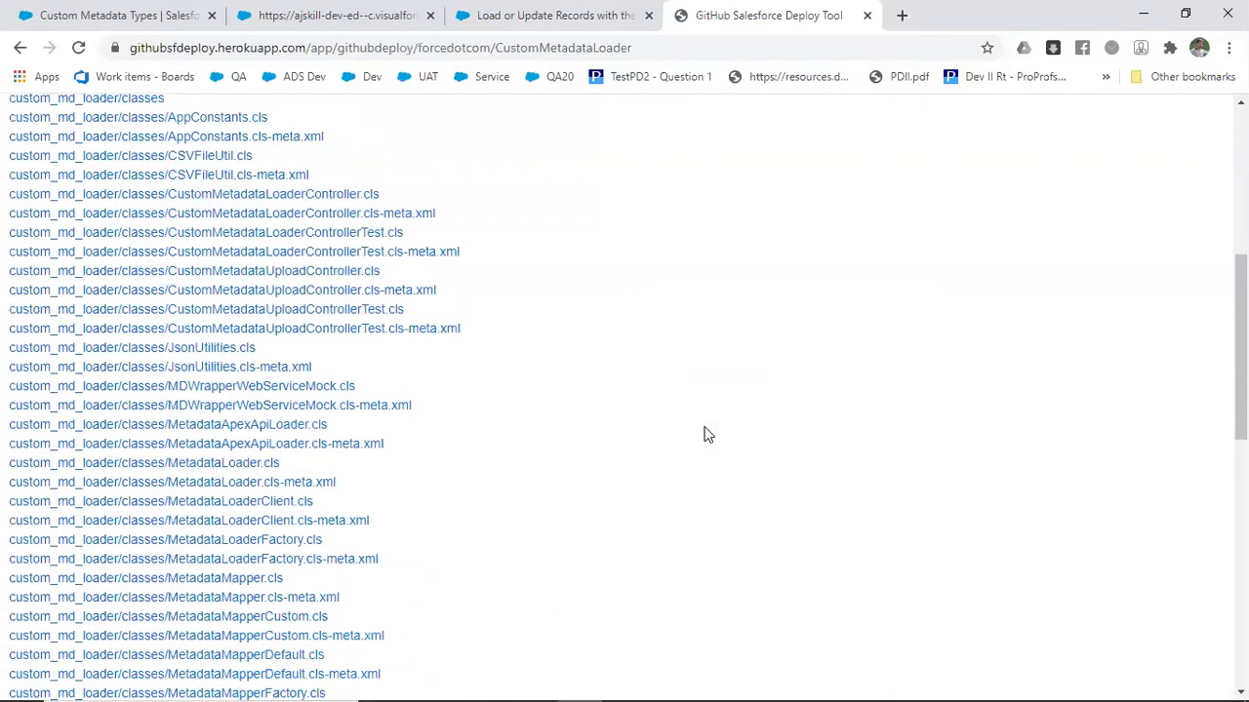
pyautogui.scroll(5, 704, 433)
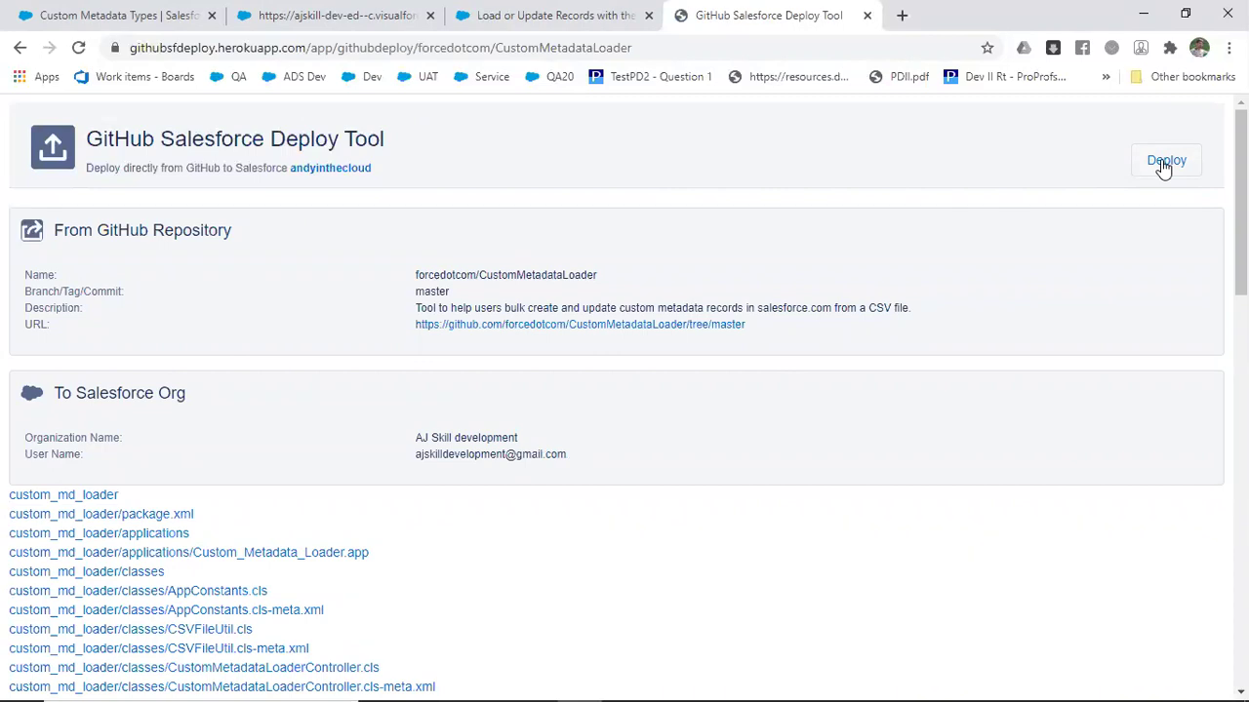
pyautogui.click(350, 14)
# Step: Search Setup Quick Find for 'visual' and open Visualforce Pages to preview CustomMetadataLoader
pyautogui.click(478, 14)
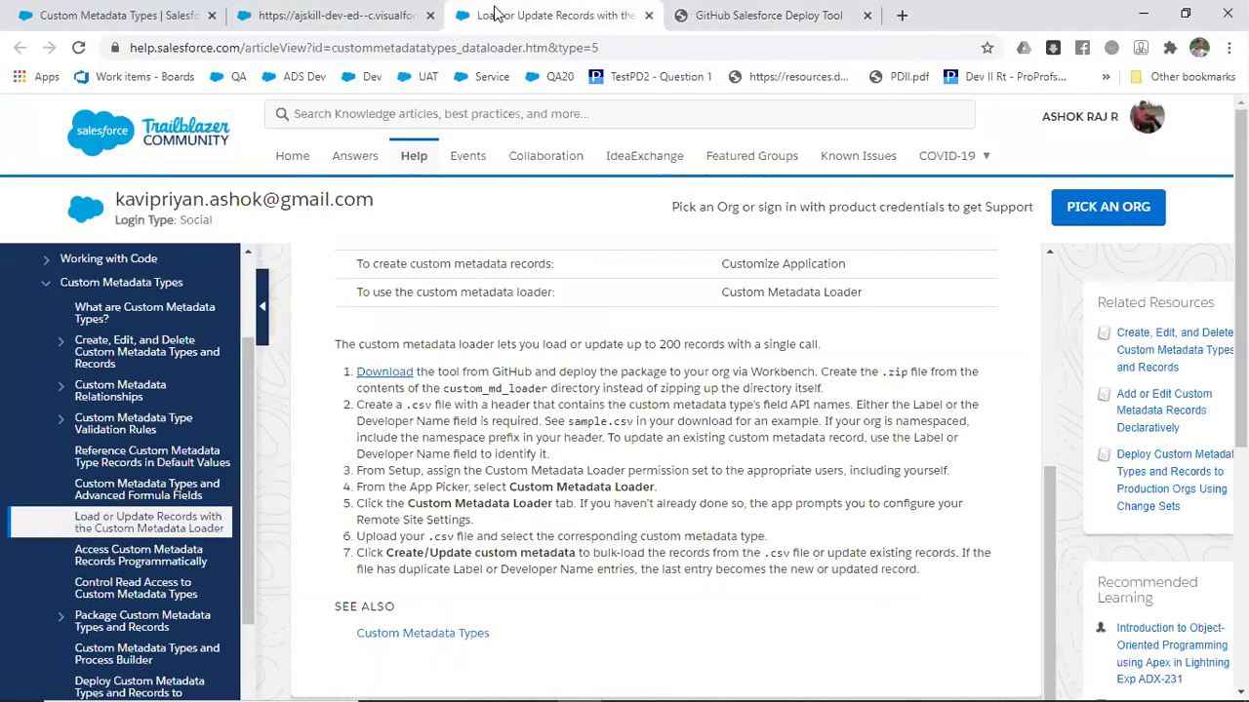
pyautogui.click(175, 13)
pyautogui.click(115, 224)
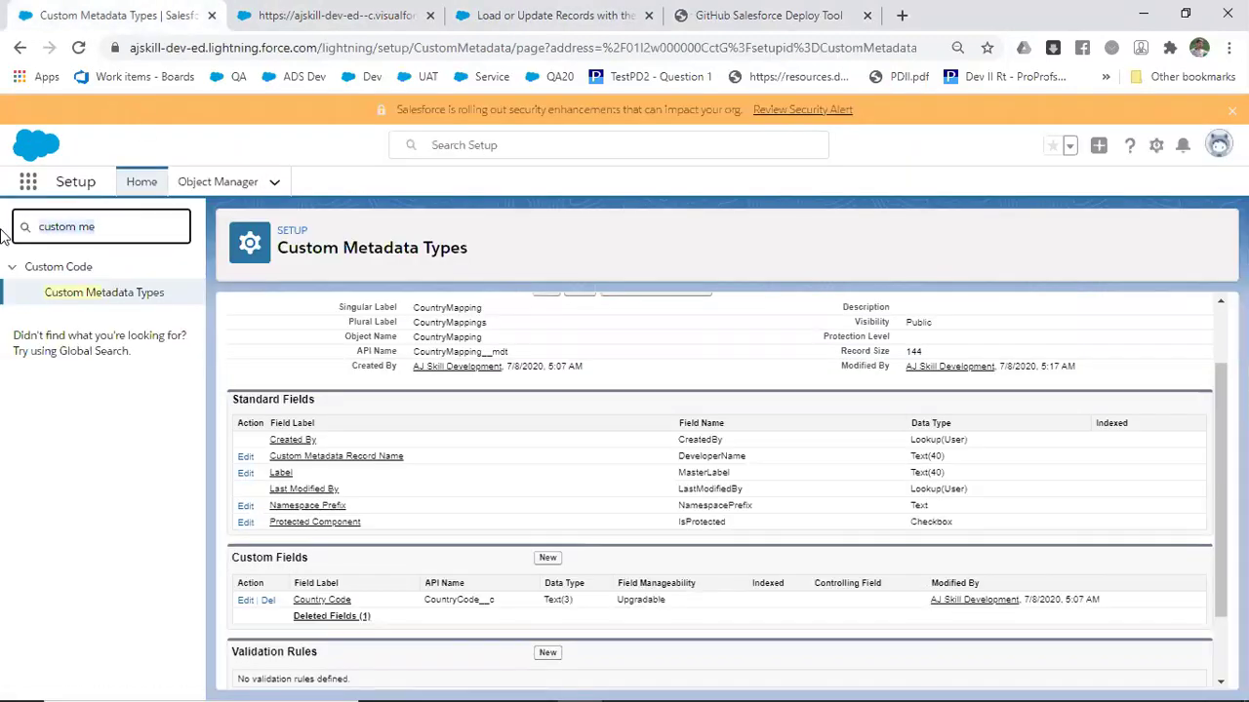
pyautogui.hotkey('ctrl', 'a')
pyautogui.write('vis')
pyautogui.write('ual')
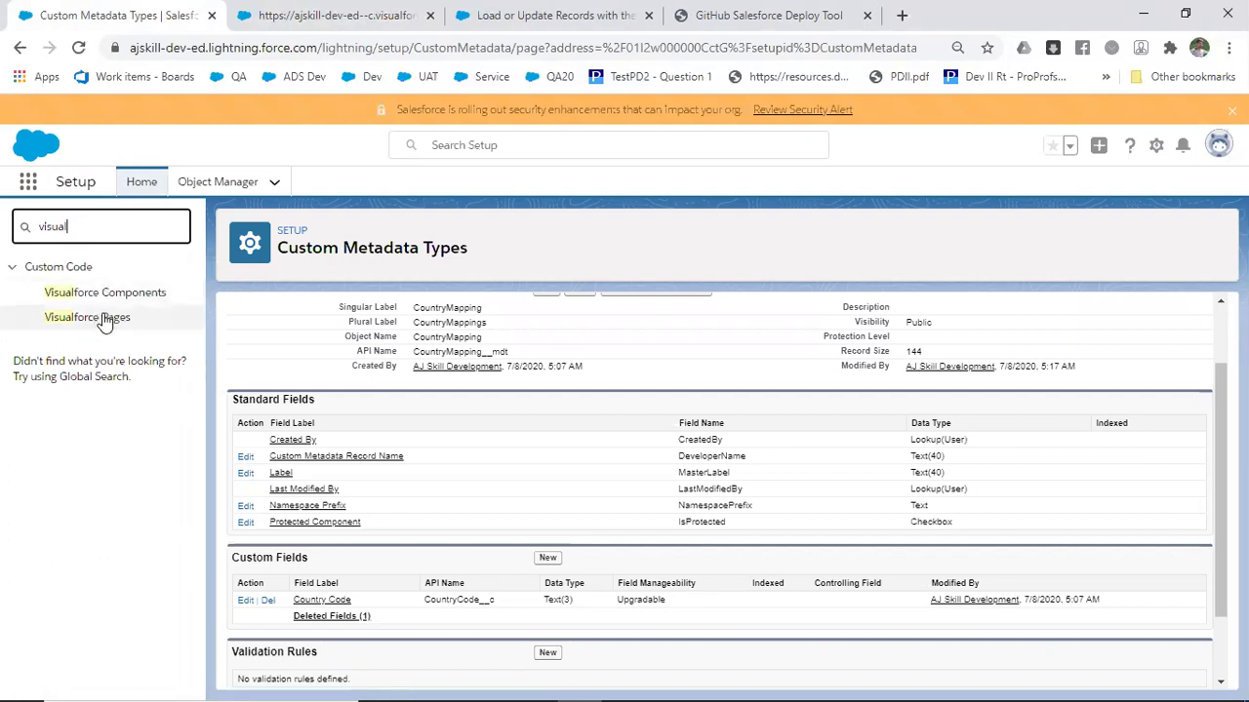
pyautogui.click(104, 319)
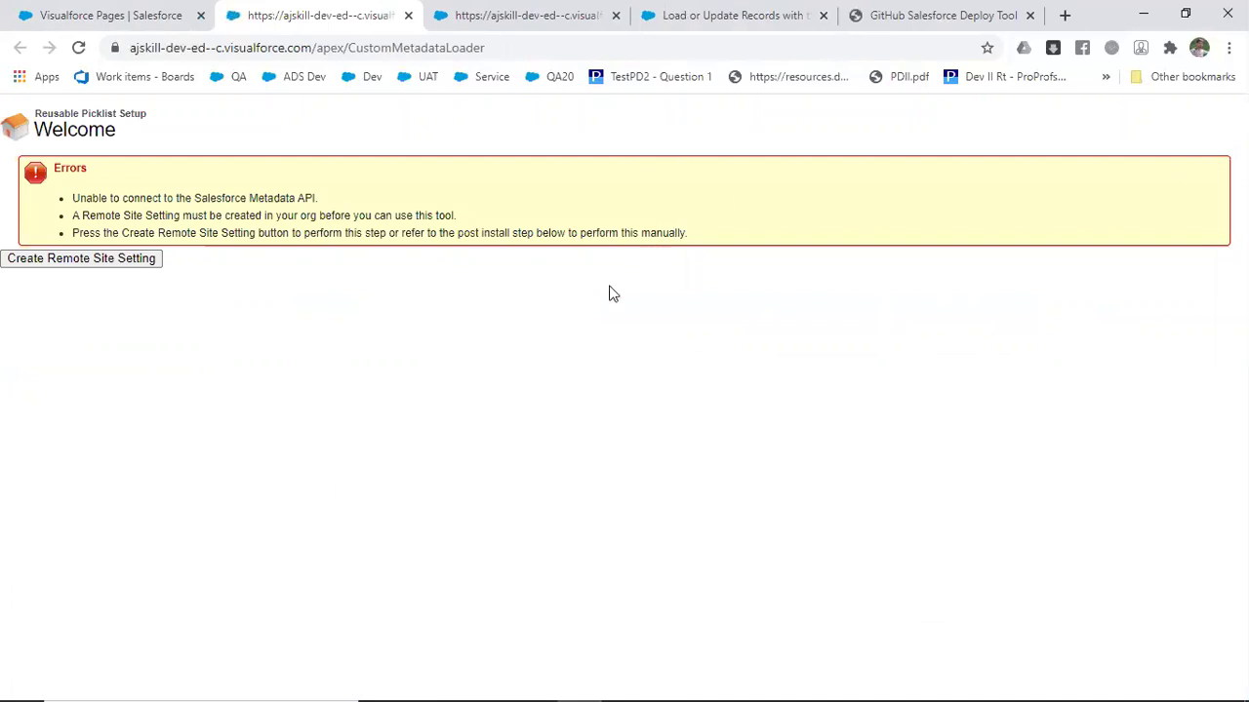
# Step: Back in Setup, search Quick Find for 'tab'
pyautogui.click(140, 9)
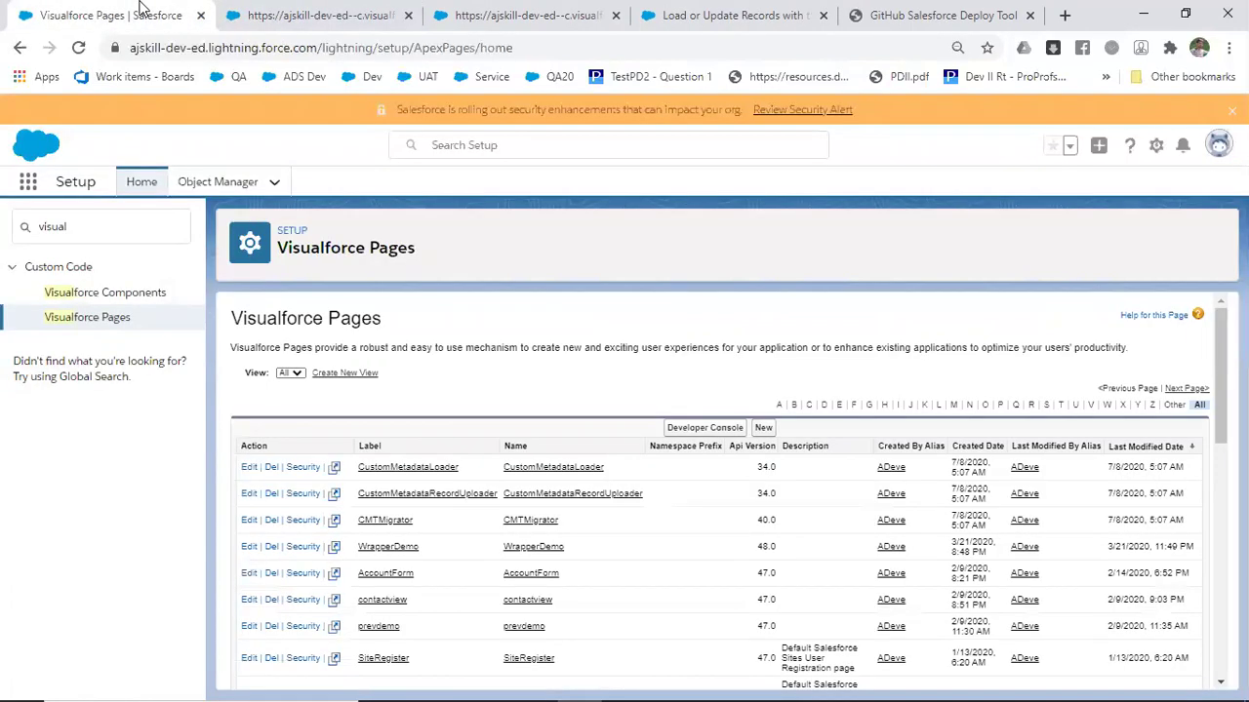
pyautogui.click(102, 224)
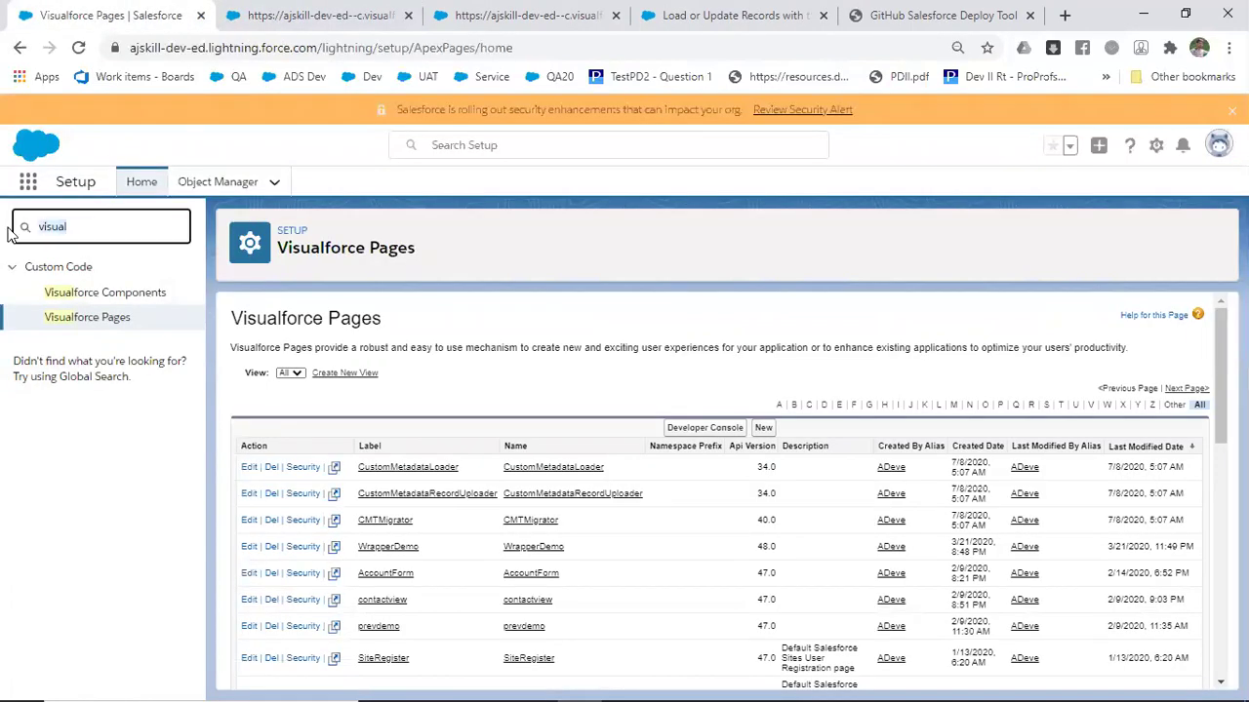
pyautogui.write('ta')
pyautogui.write('b')
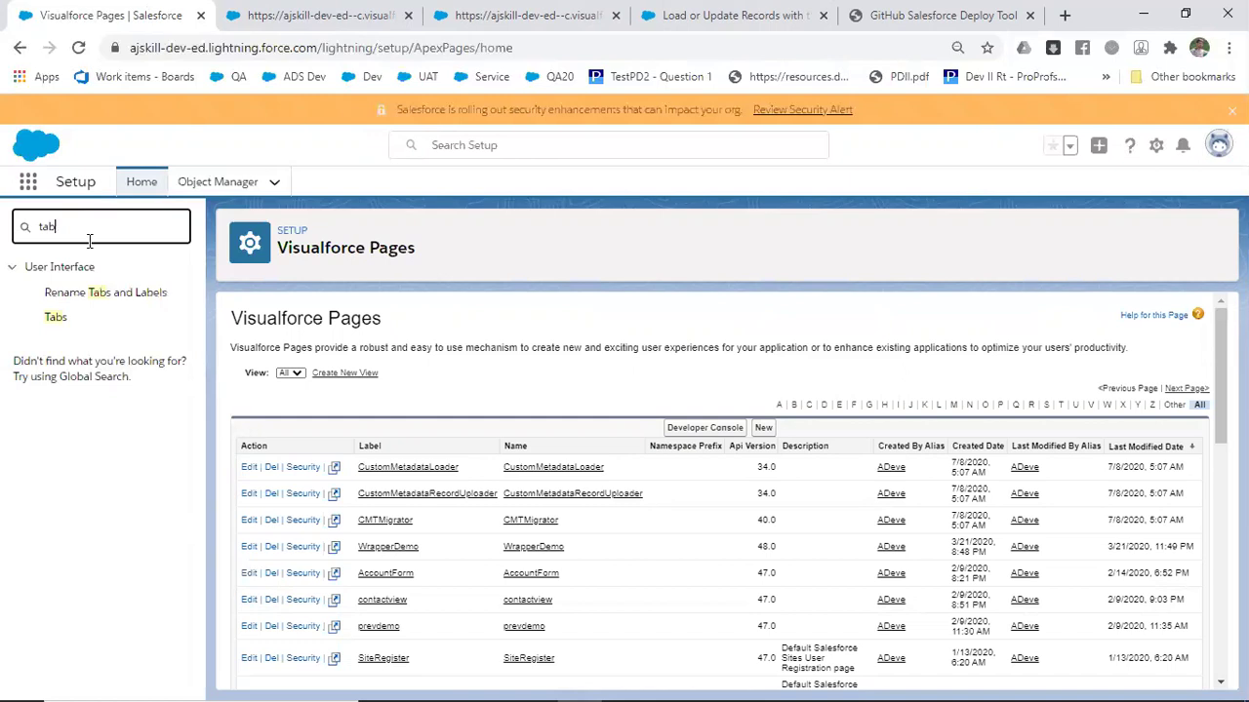
# Step: Open Tabs and explore the custom object tab wizard, then return to the custom tabs list
pyautogui.click(56, 325)
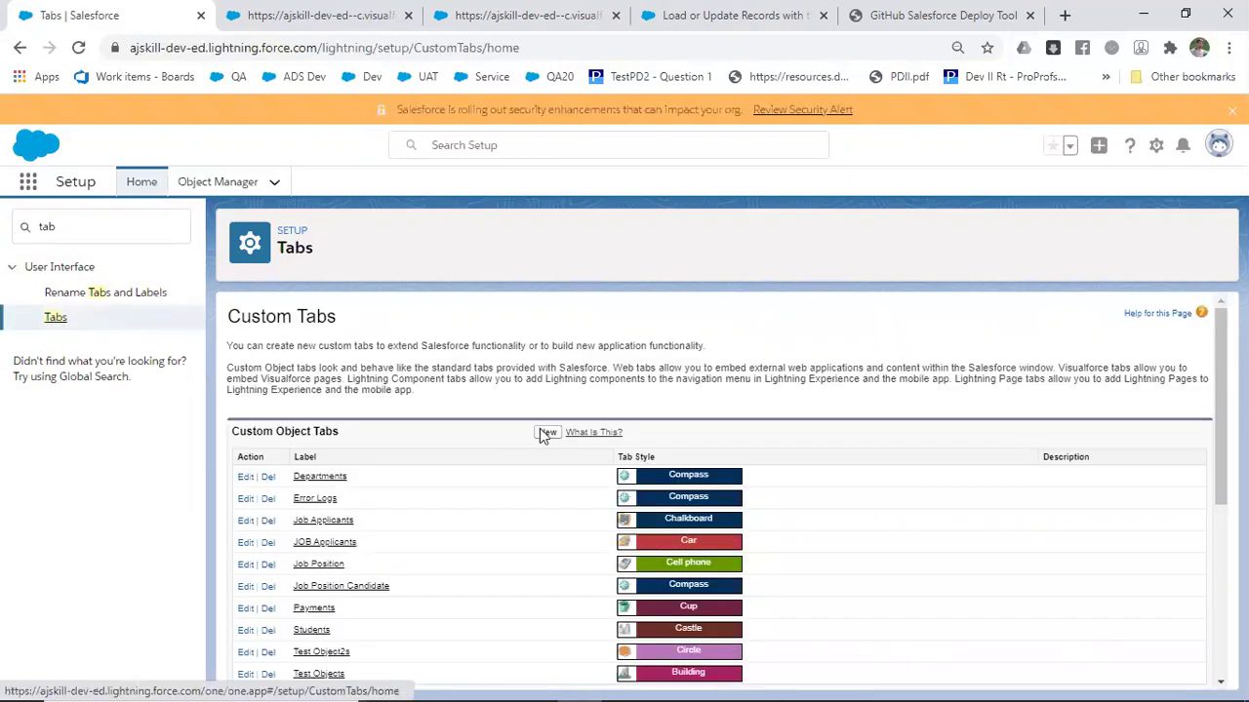
pyautogui.click(547, 433)
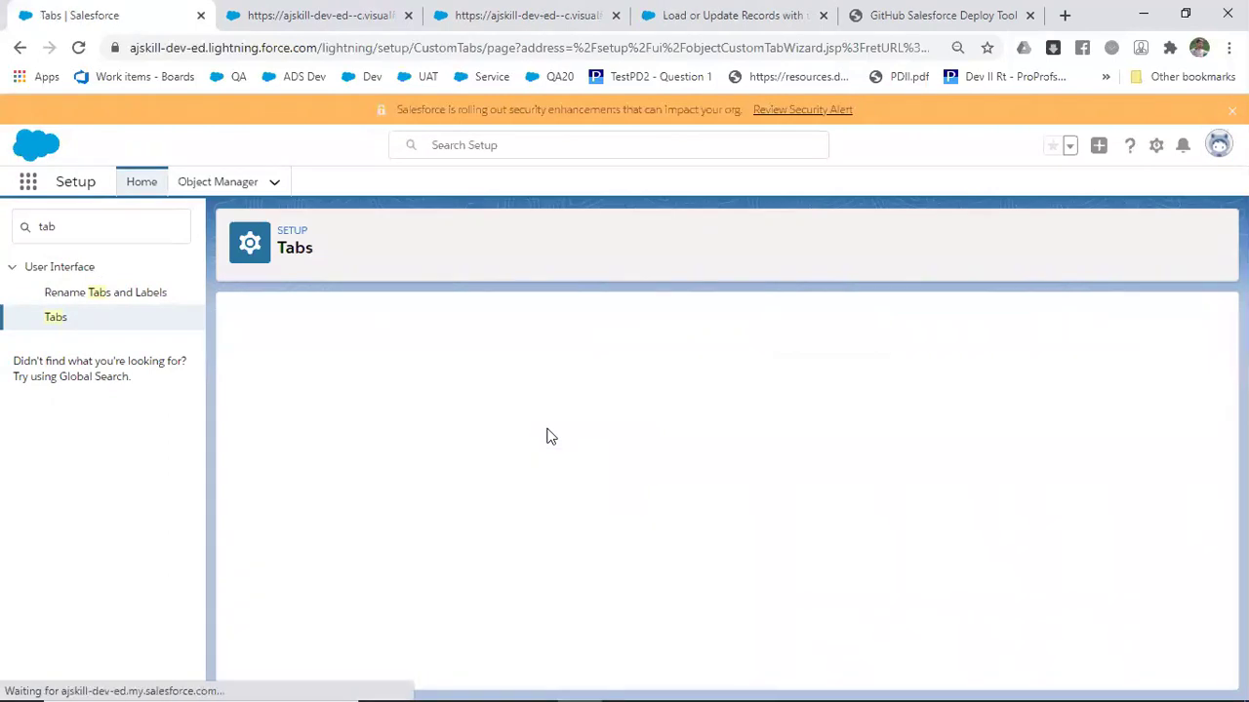
pyautogui.click(475, 444)
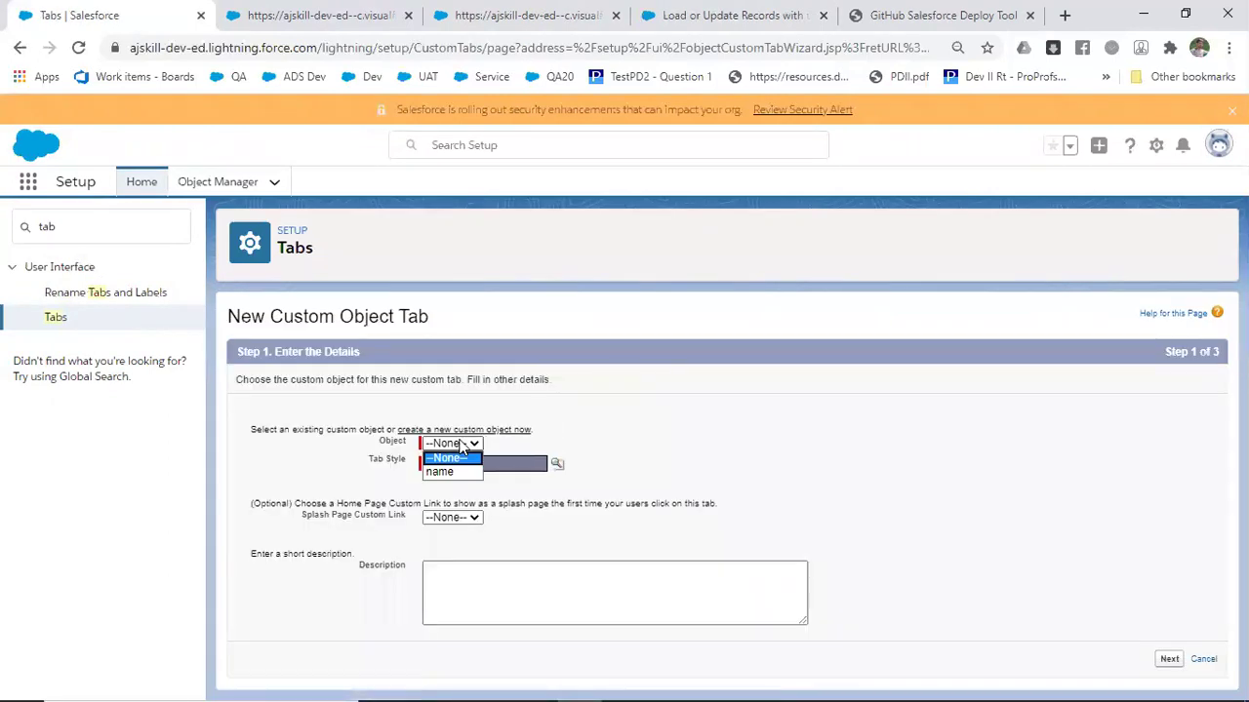
pyautogui.click(507, 431)
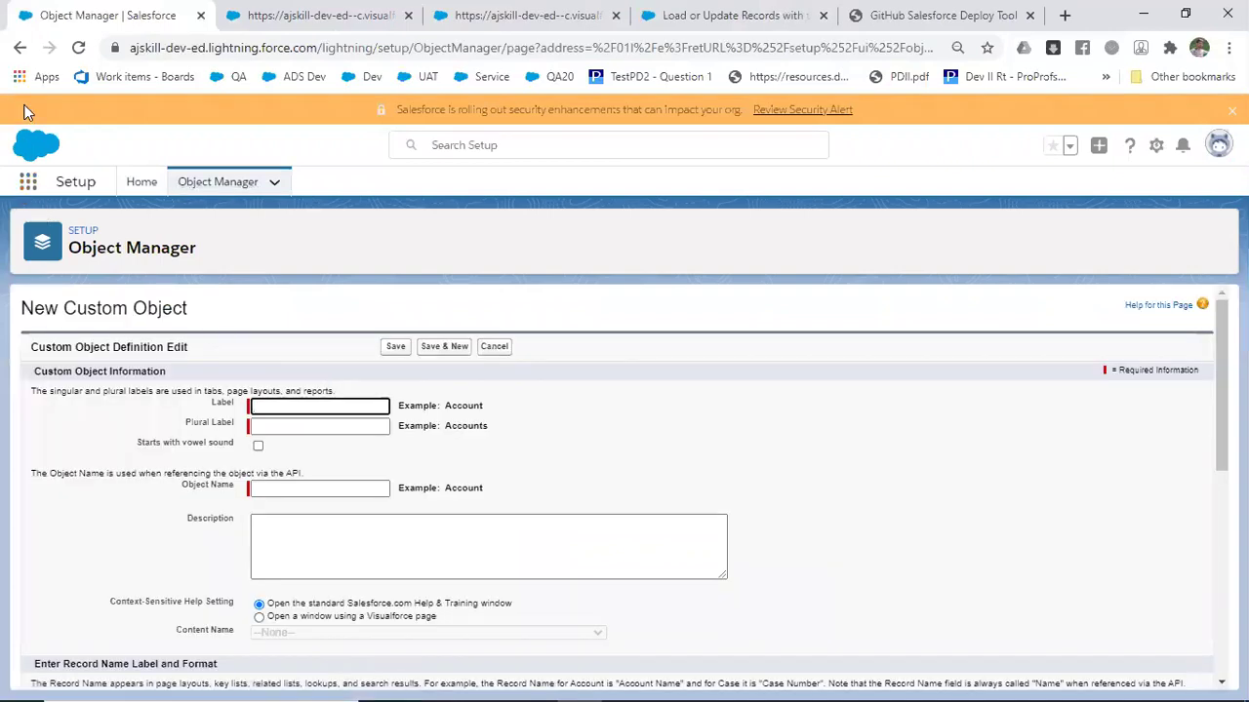
pyautogui.click(20, 48)
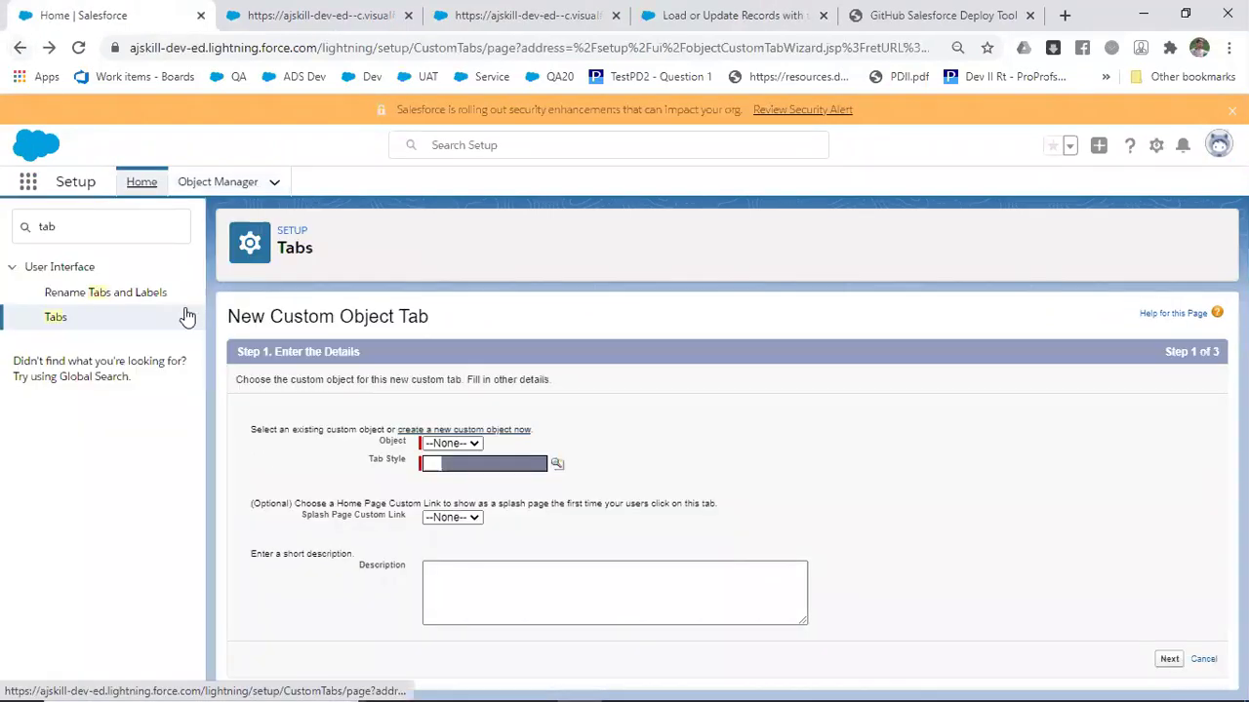
pyautogui.click(69, 308)
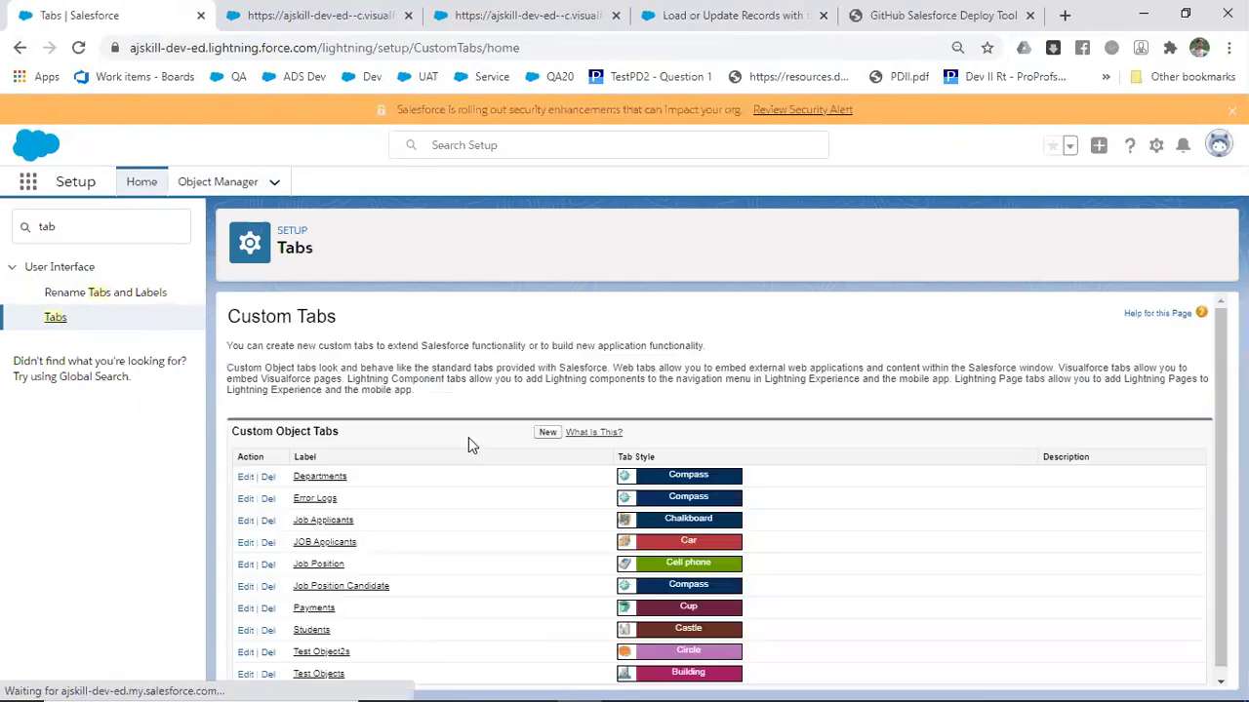
pyautogui.scroll(-2, 468, 440)
pyautogui.scroll(-2, 469, 440)
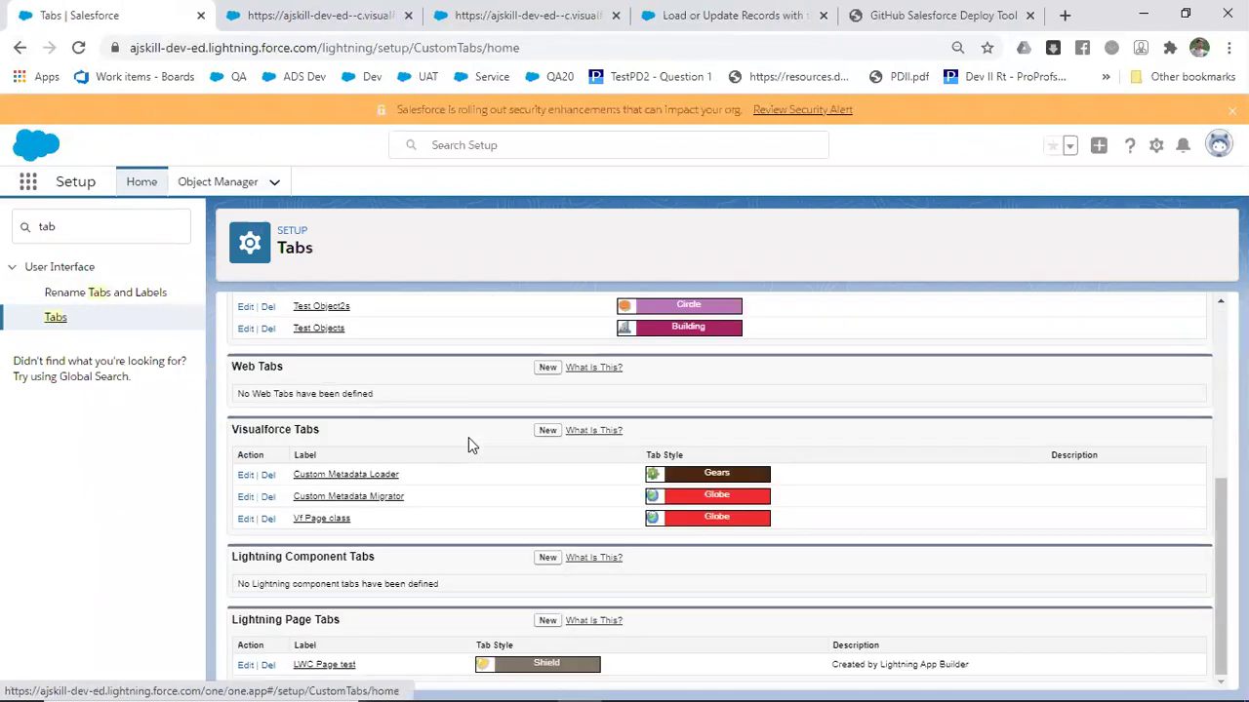
# Step: Start a Visualforce tab for CustomMetadataLoader, cancel it, and select the existing Custom Metadata Loader tab
pyautogui.click(546, 432)
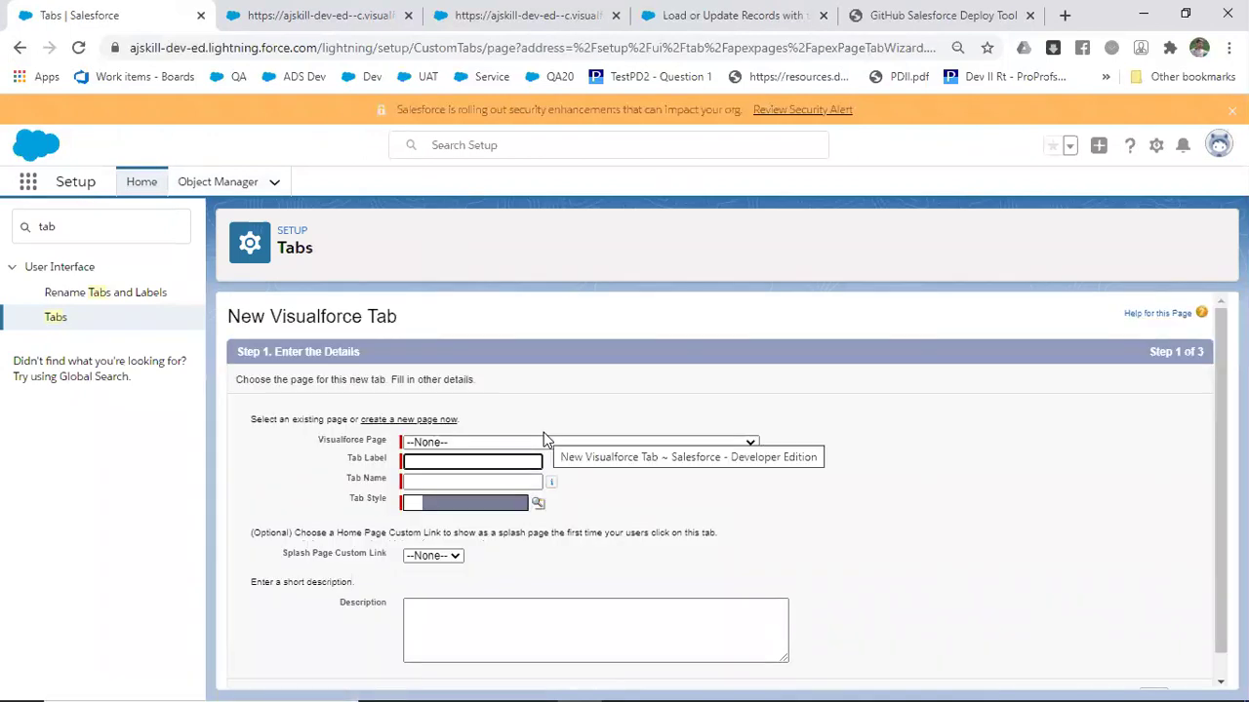
pyautogui.click(548, 444)
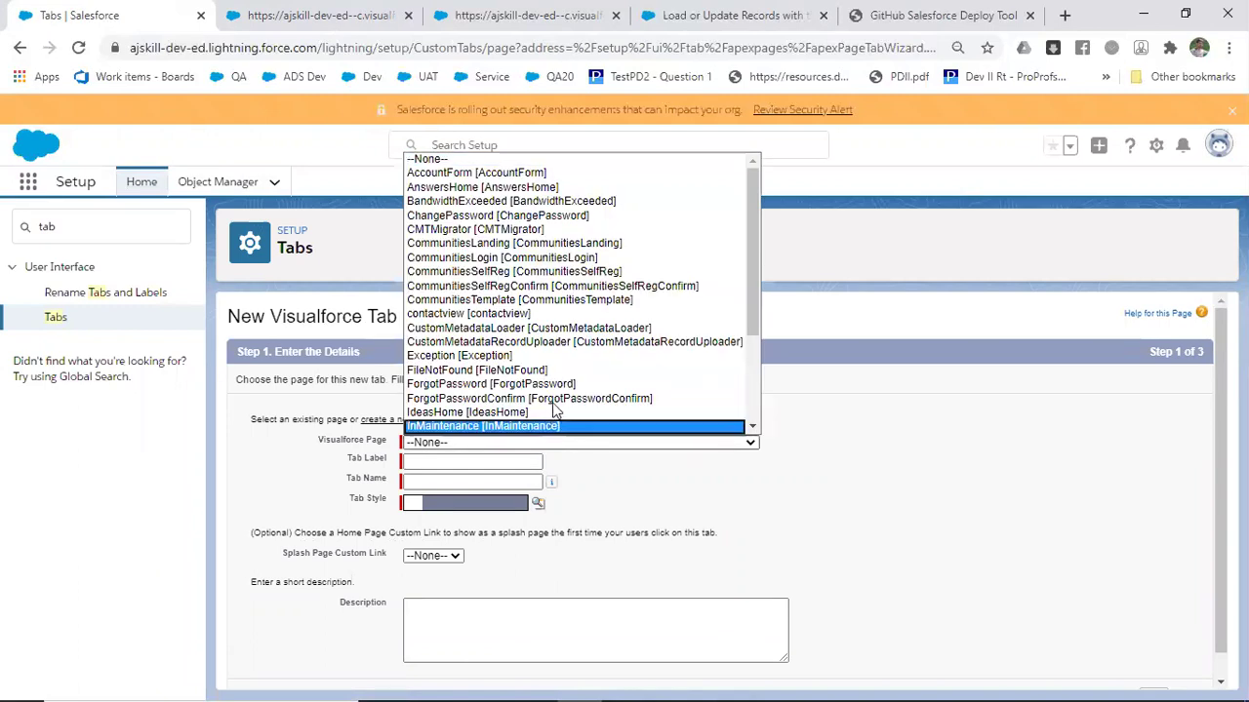
pyautogui.click(592, 333)
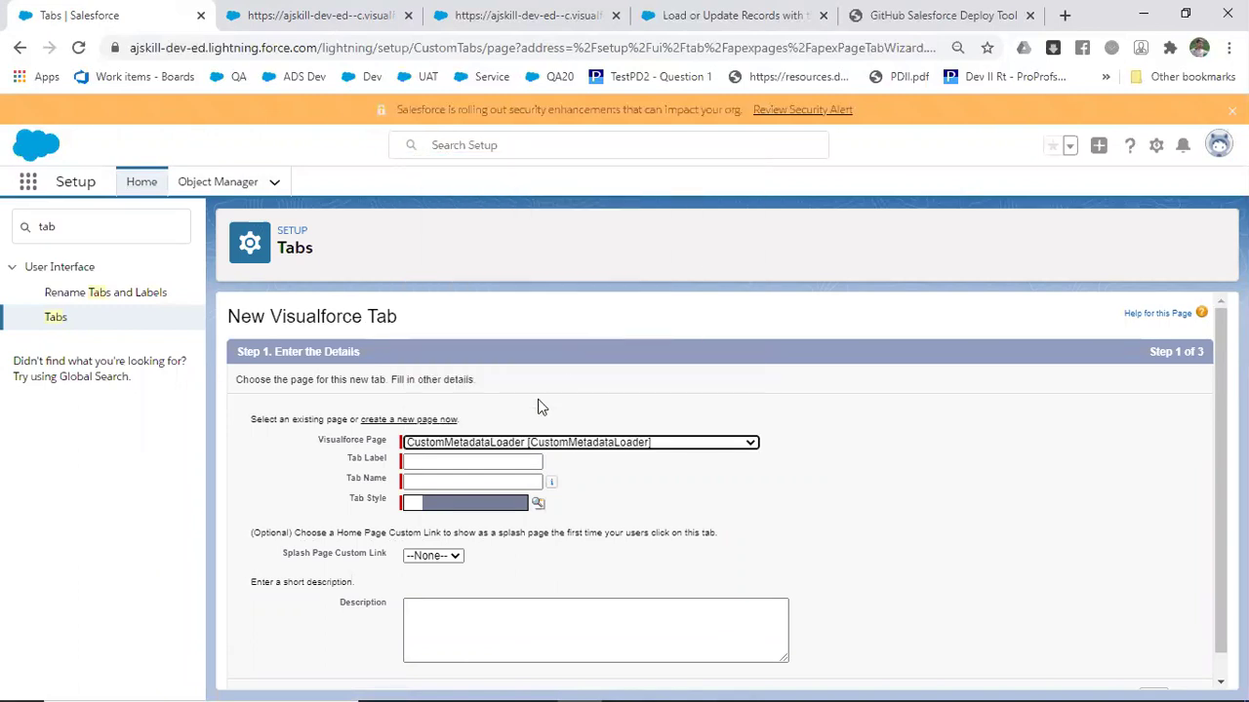
pyautogui.click(479, 459)
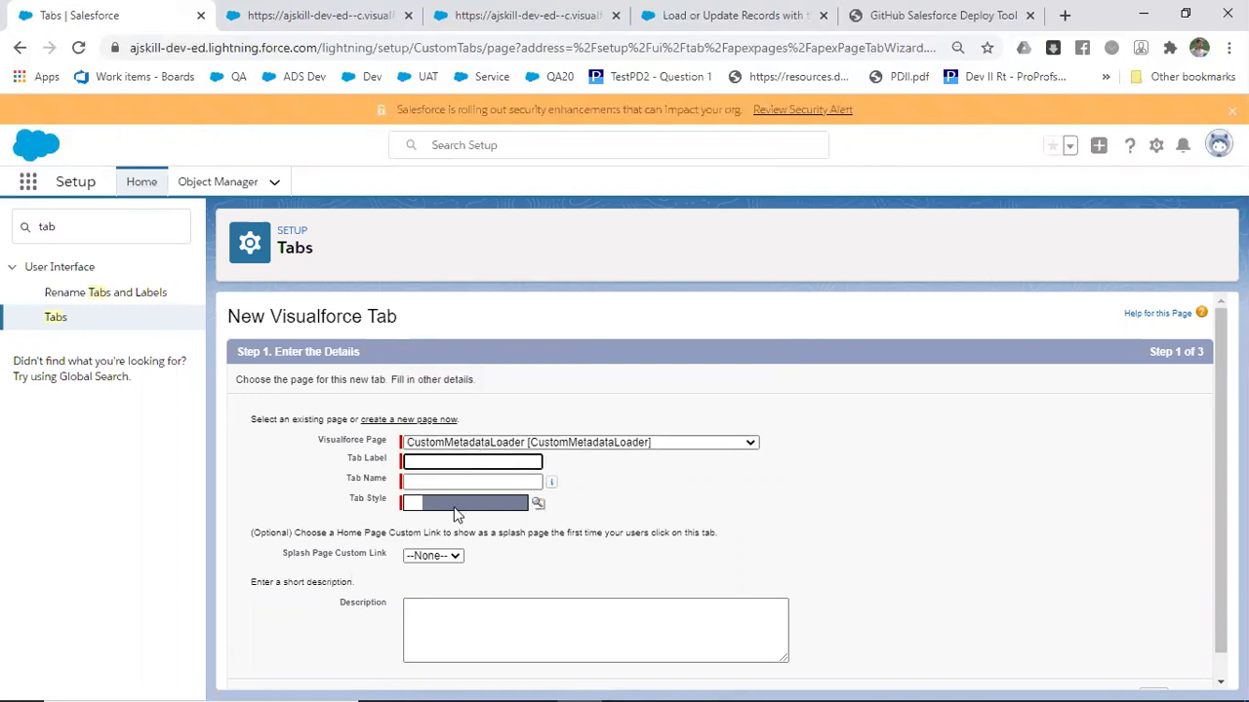
pyautogui.scroll(-1, 958, 388)
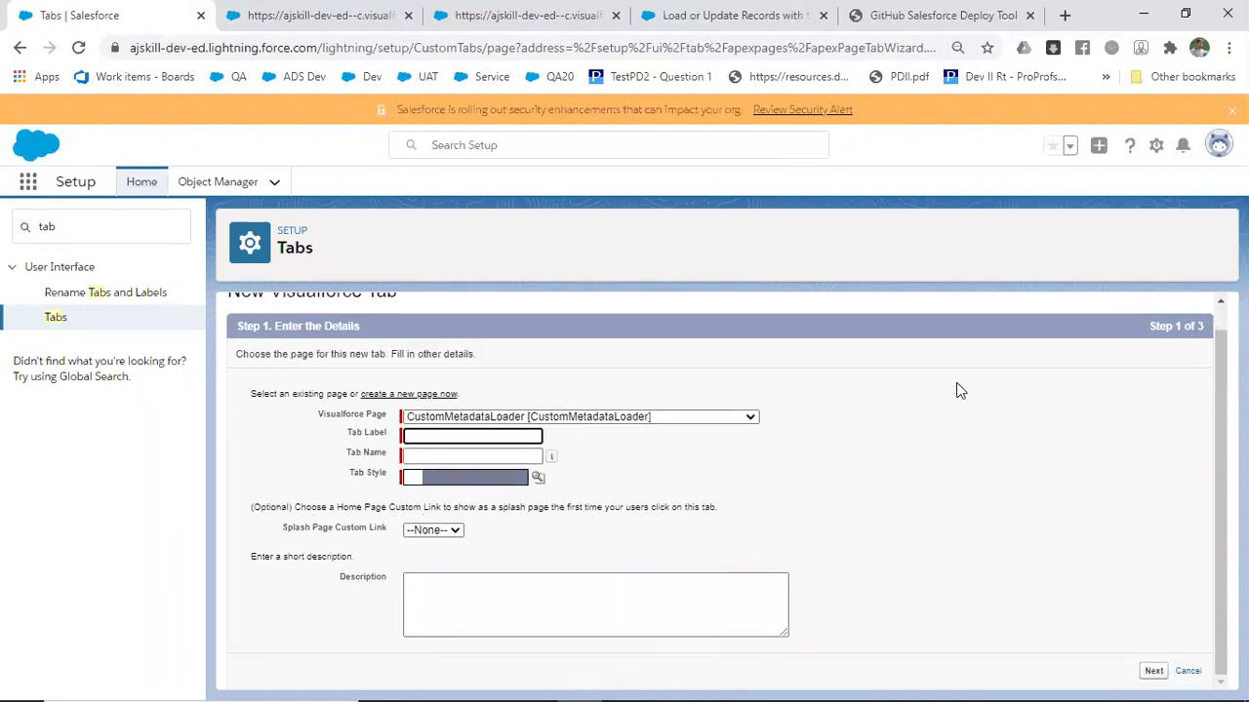
pyautogui.scroll(1, 958, 391)
pyautogui.scroll(-1, 1178, 562)
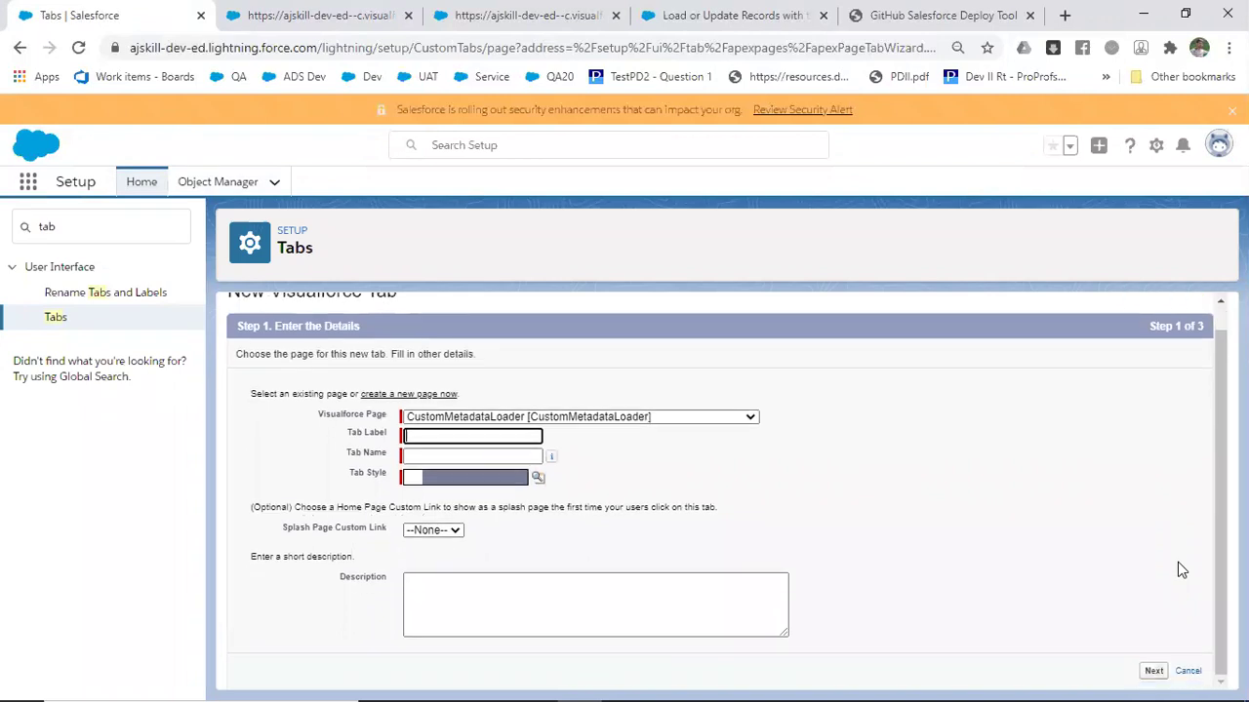
pyautogui.click(1189, 673)
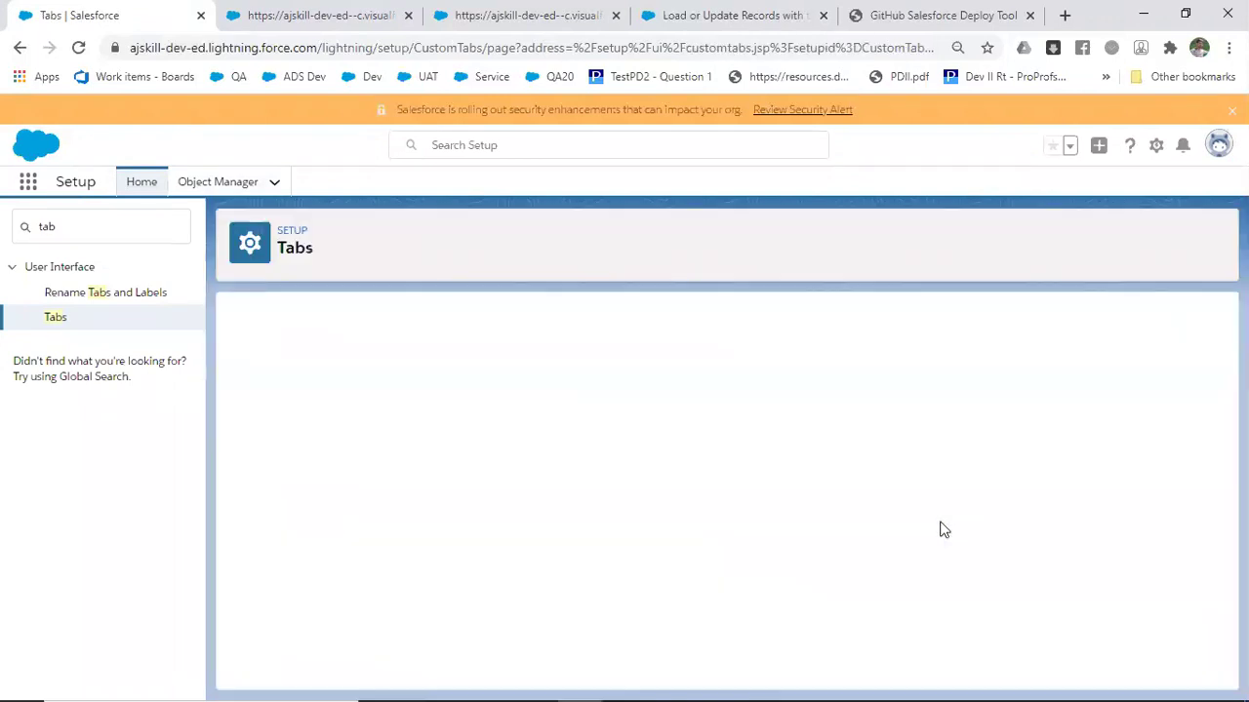
pyautogui.scroll(-5, 942, 527)
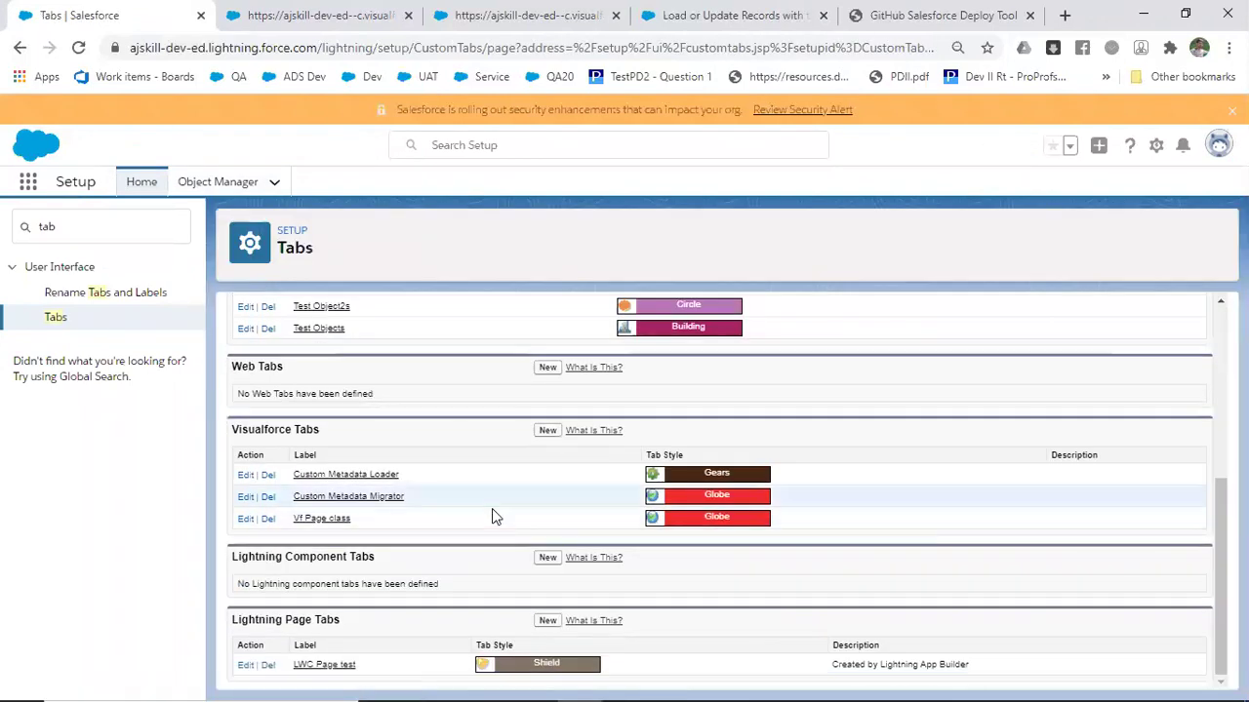
pyautogui.moveTo(409, 474); pyautogui.dragTo(292, 485)
pyautogui.hotkey('ctrl', 'c')
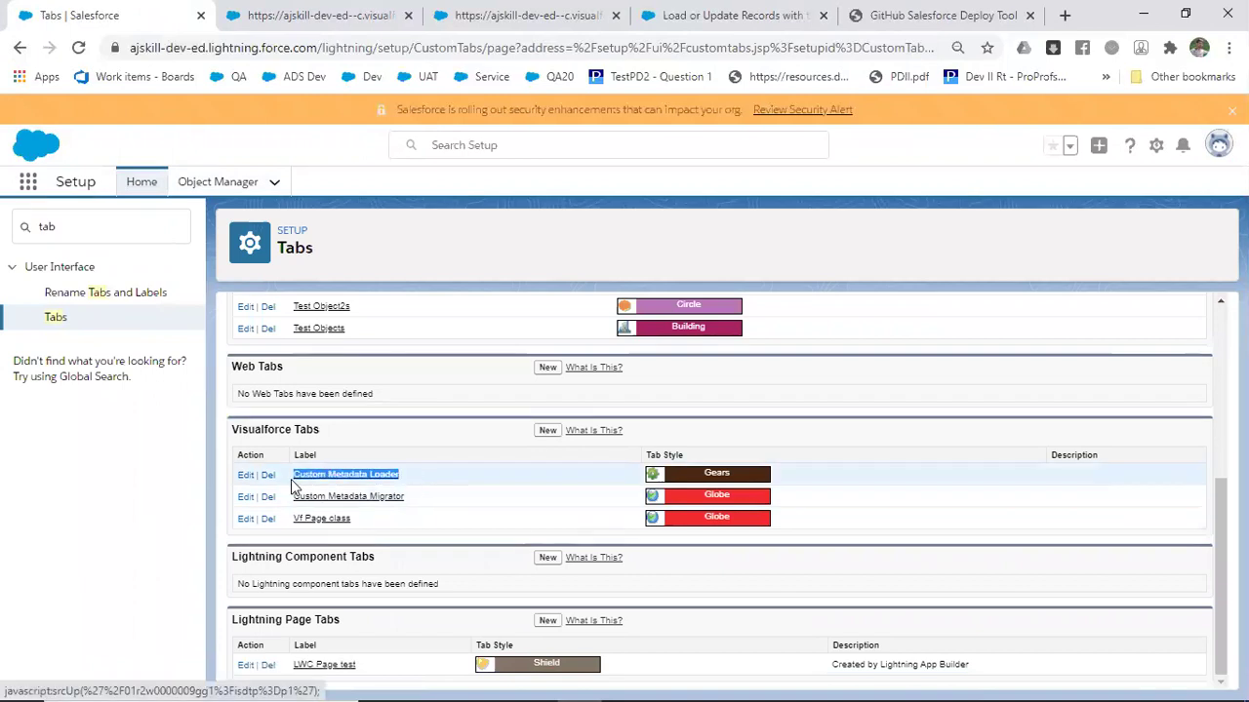
# Step: Open the Custom Metadata Loader tab from the App Launcher, then the CustomMetadataLoader page details
pyautogui.click(29, 184)
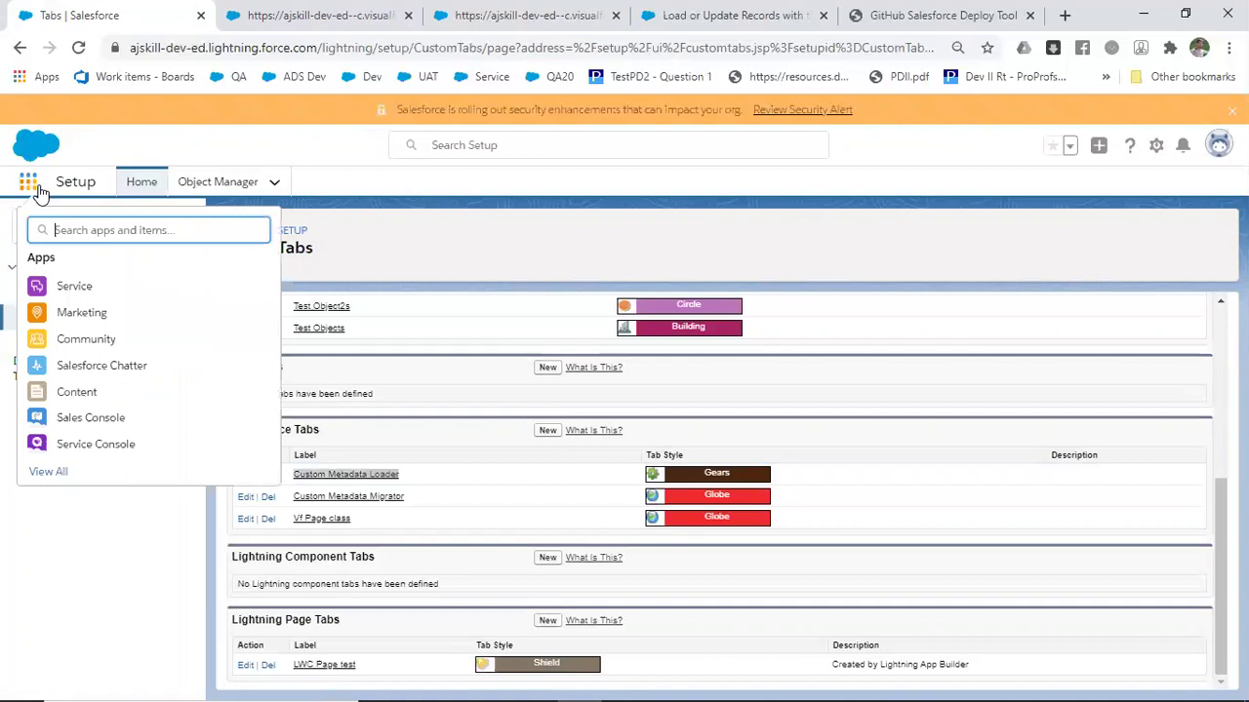
pyautogui.hotkey('ctrl', 'v')
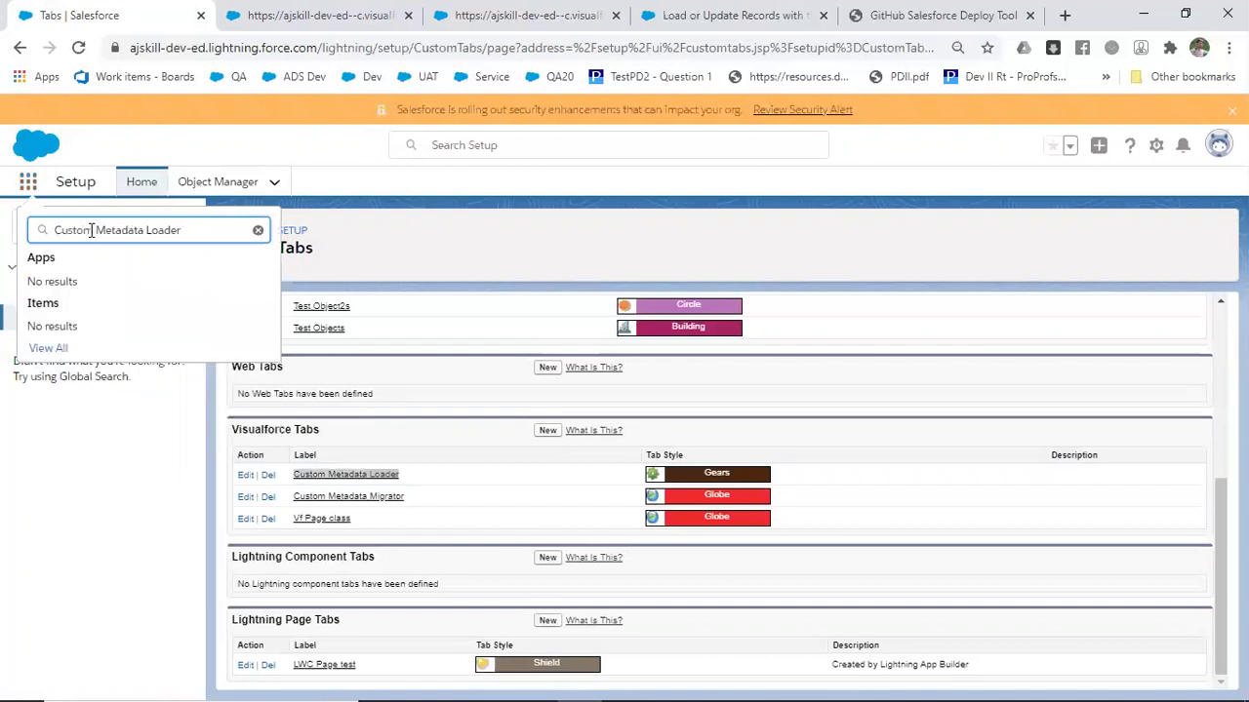
pyautogui.click(257, 230)
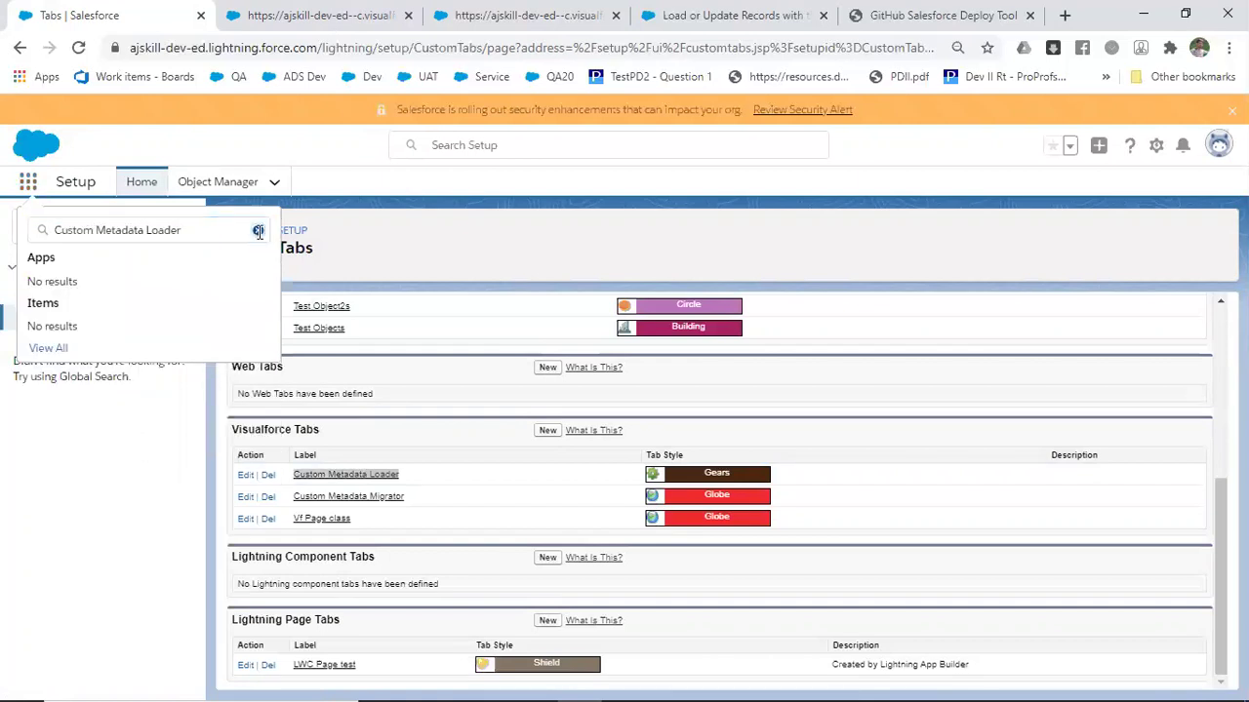
pyautogui.click(365, 474)
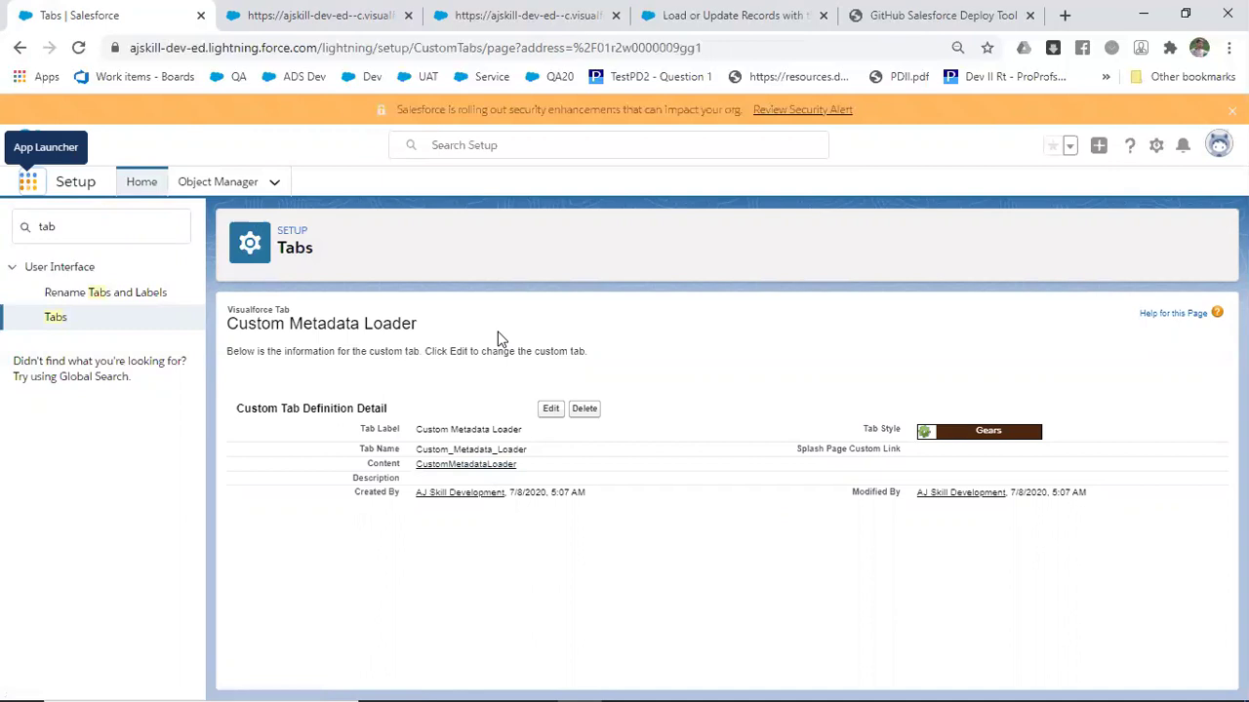
pyautogui.click(28, 182)
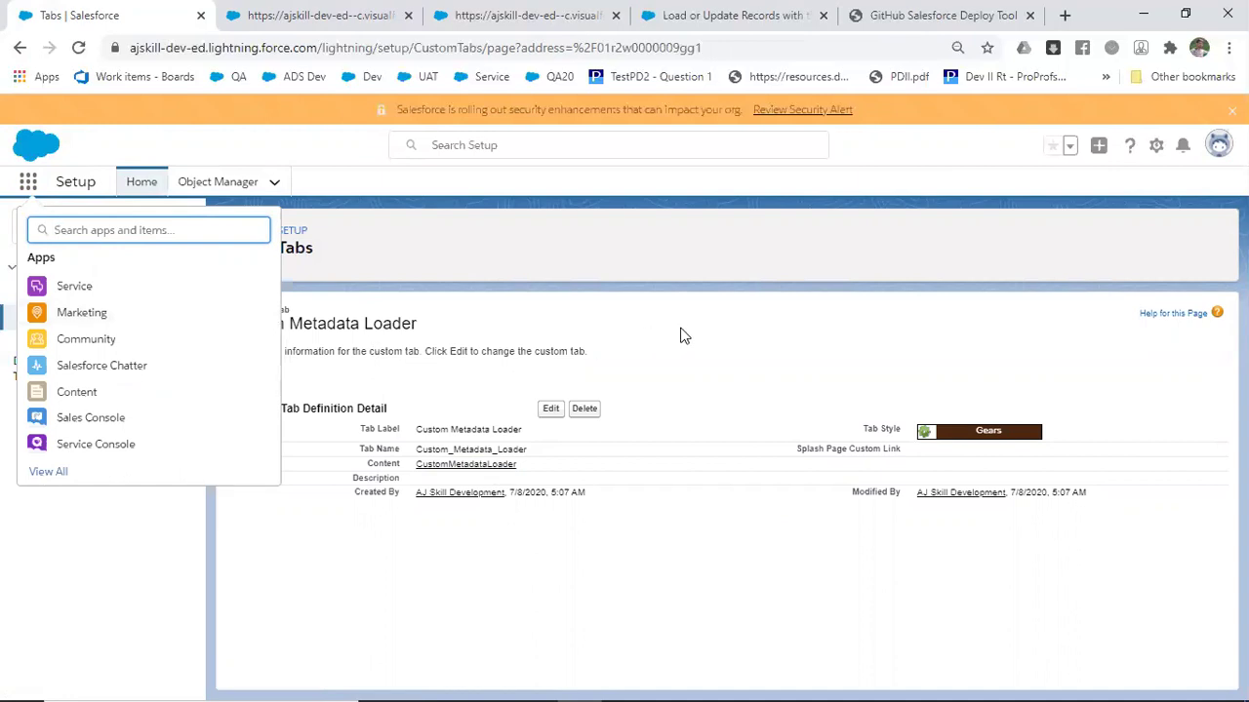
pyautogui.click(495, 466)
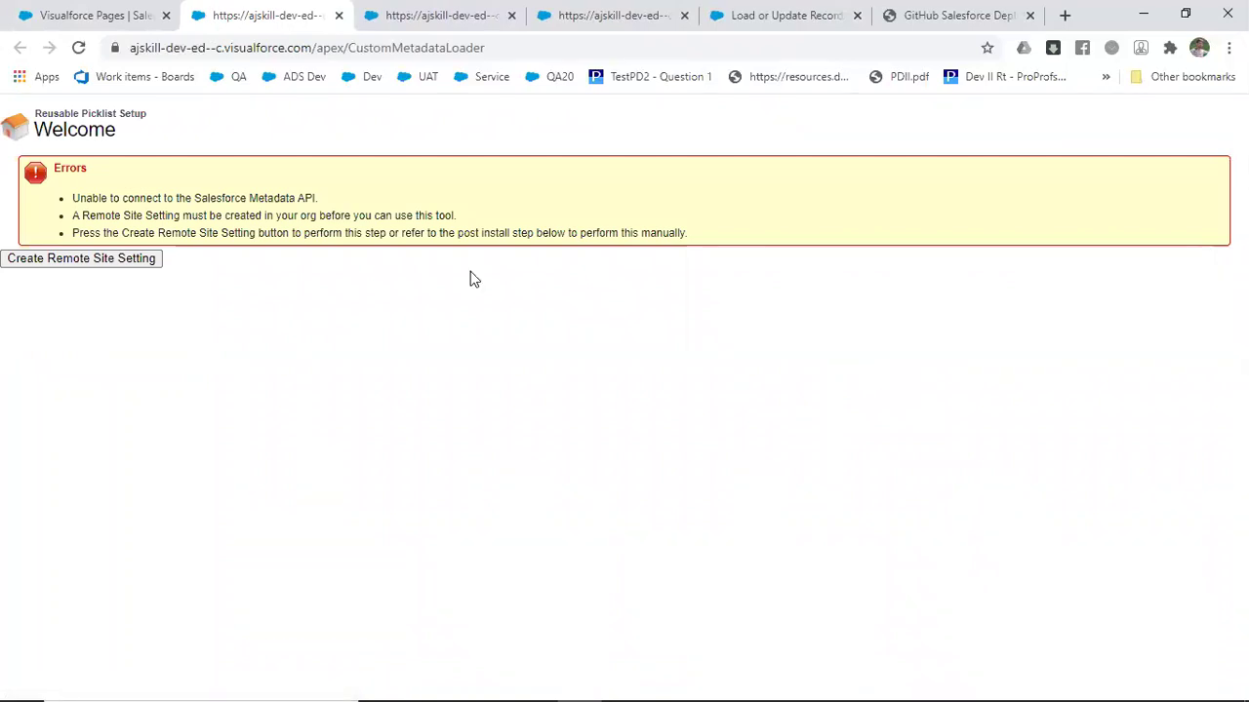
# Step: Read the Remote Site Setting requirement and try creating it automatically, which fails with a namespace error
pyautogui.doubleClick(221, 197)
pyautogui.tripleClick(234, 215)
pyautogui.doubleClick(274, 233)
pyautogui.click(98, 265)
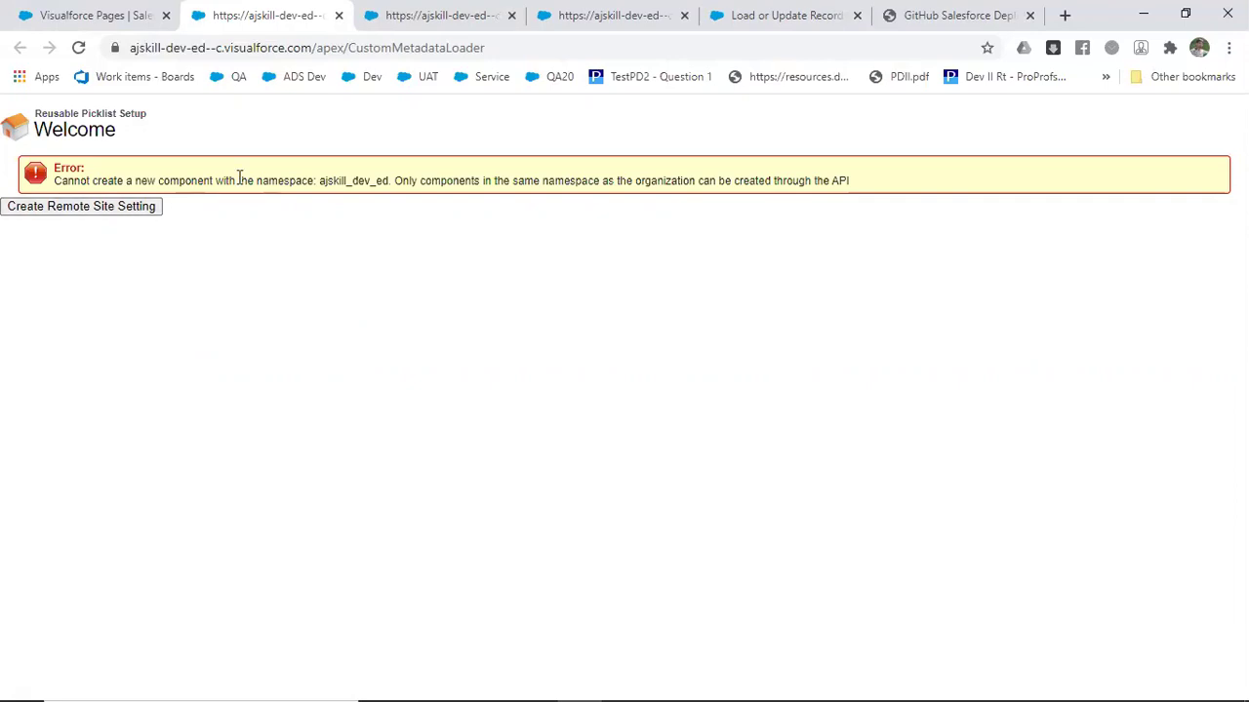
# Step: Preview the loader page again, copy its address, and search Setup for 'remote sit'
pyautogui.click(117, 14)
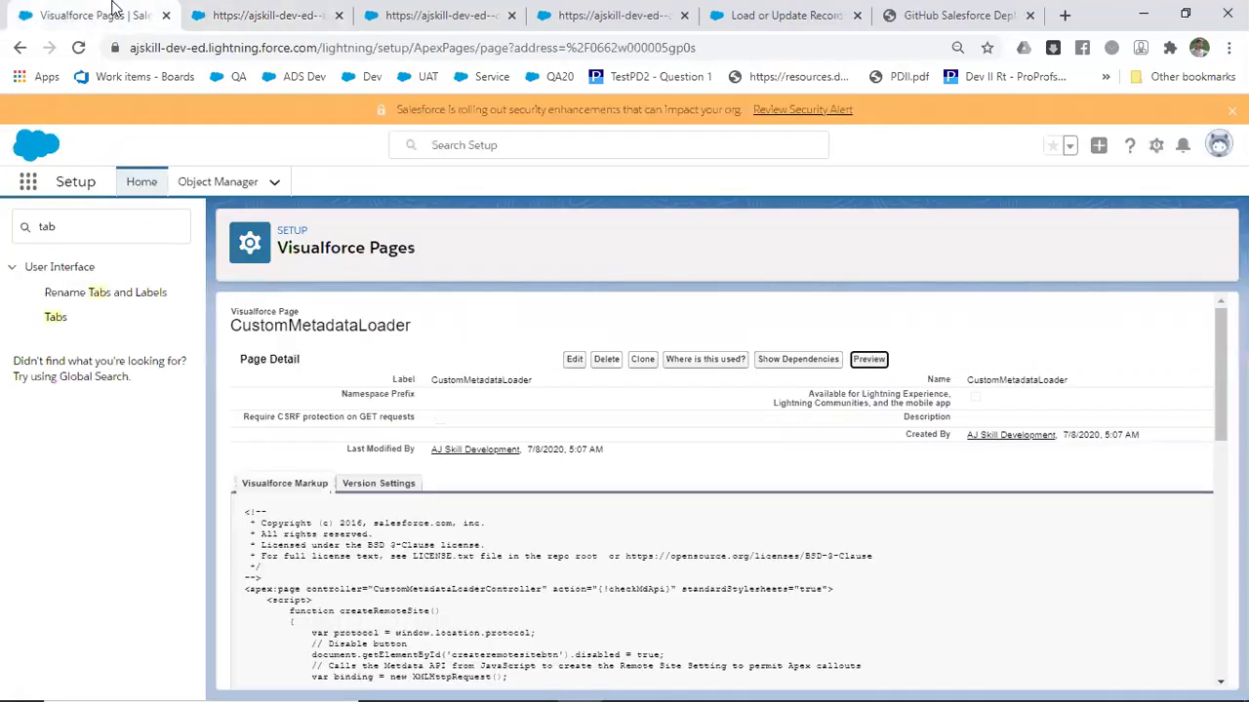
pyautogui.click(868, 363)
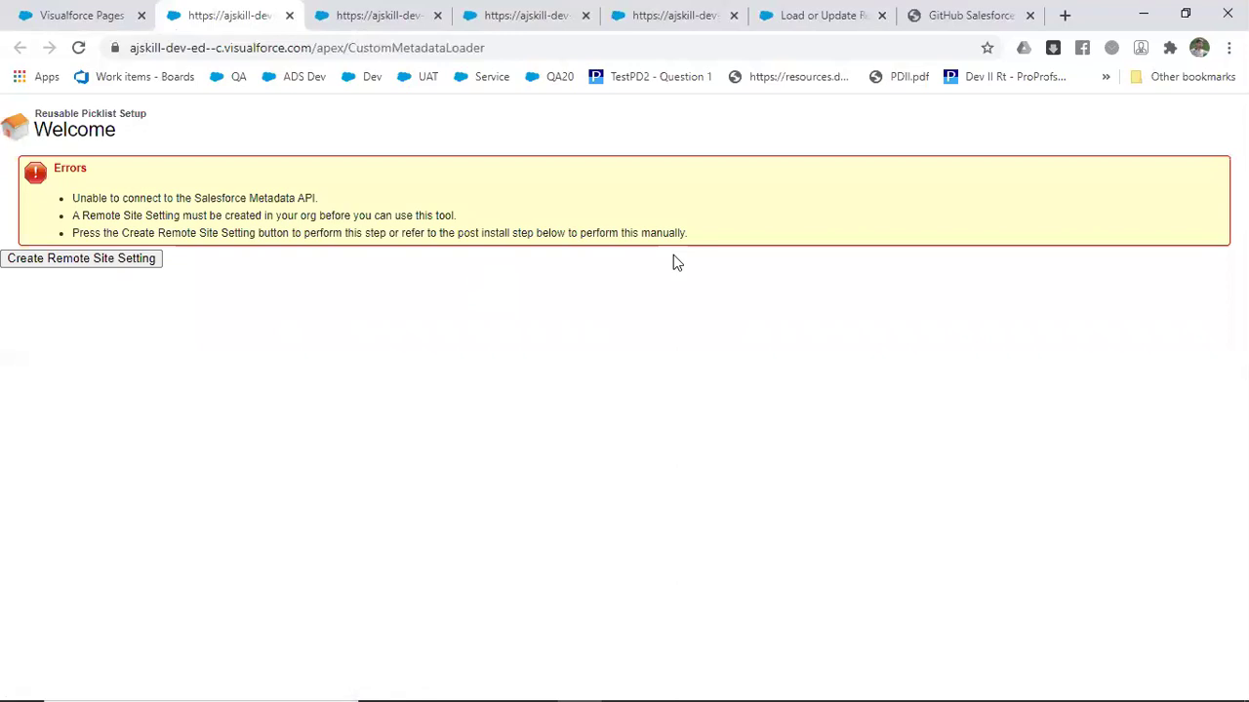
pyautogui.click(509, 49)
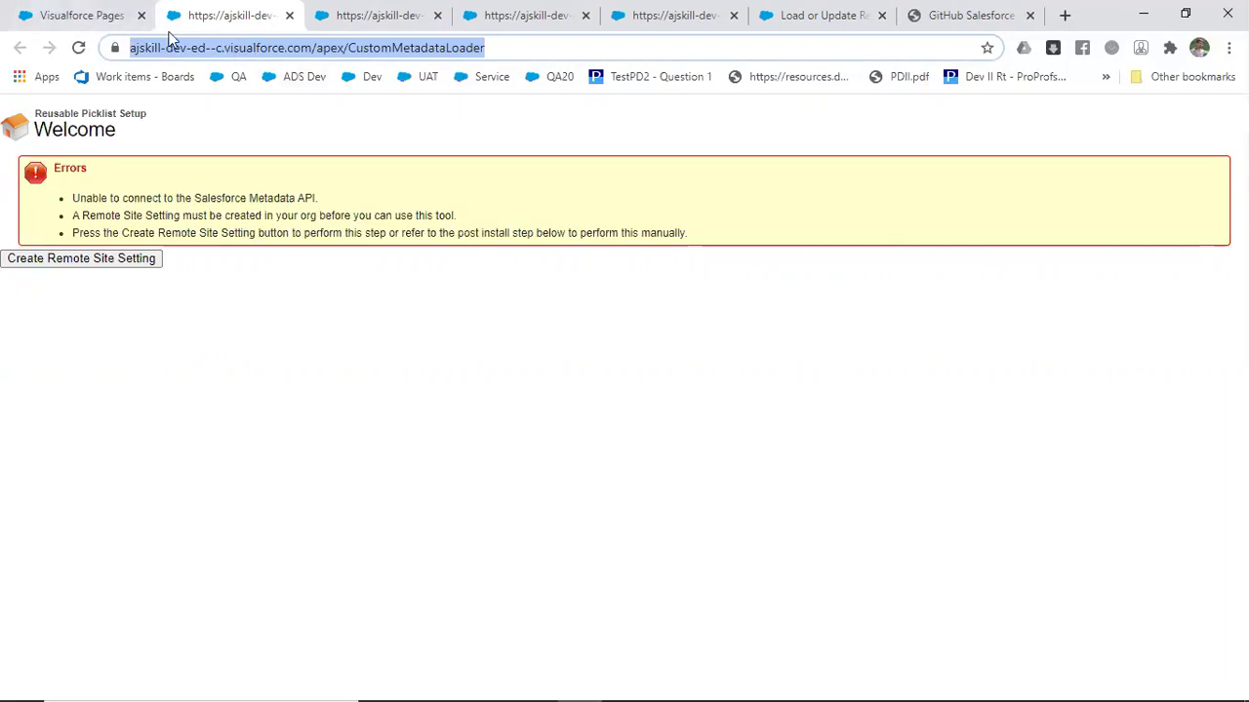
pyautogui.click(76, 19)
pyautogui.doubleClick(69, 235)
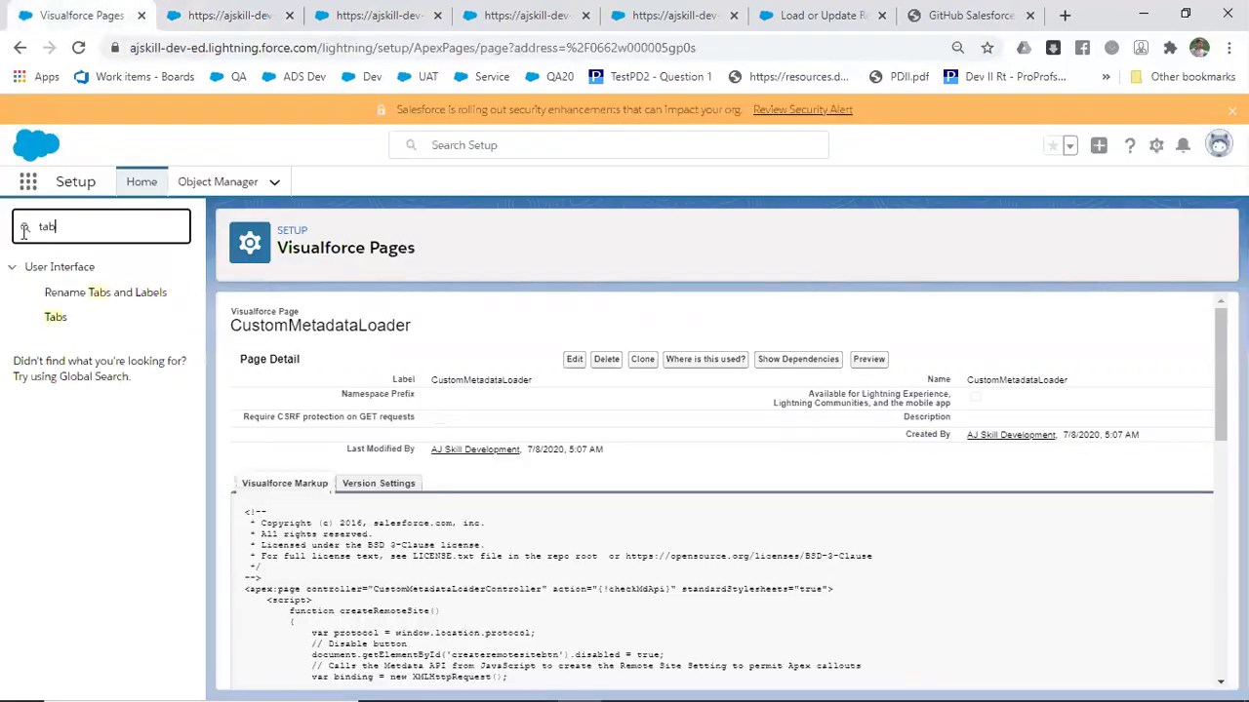
pyautogui.write('remote s')
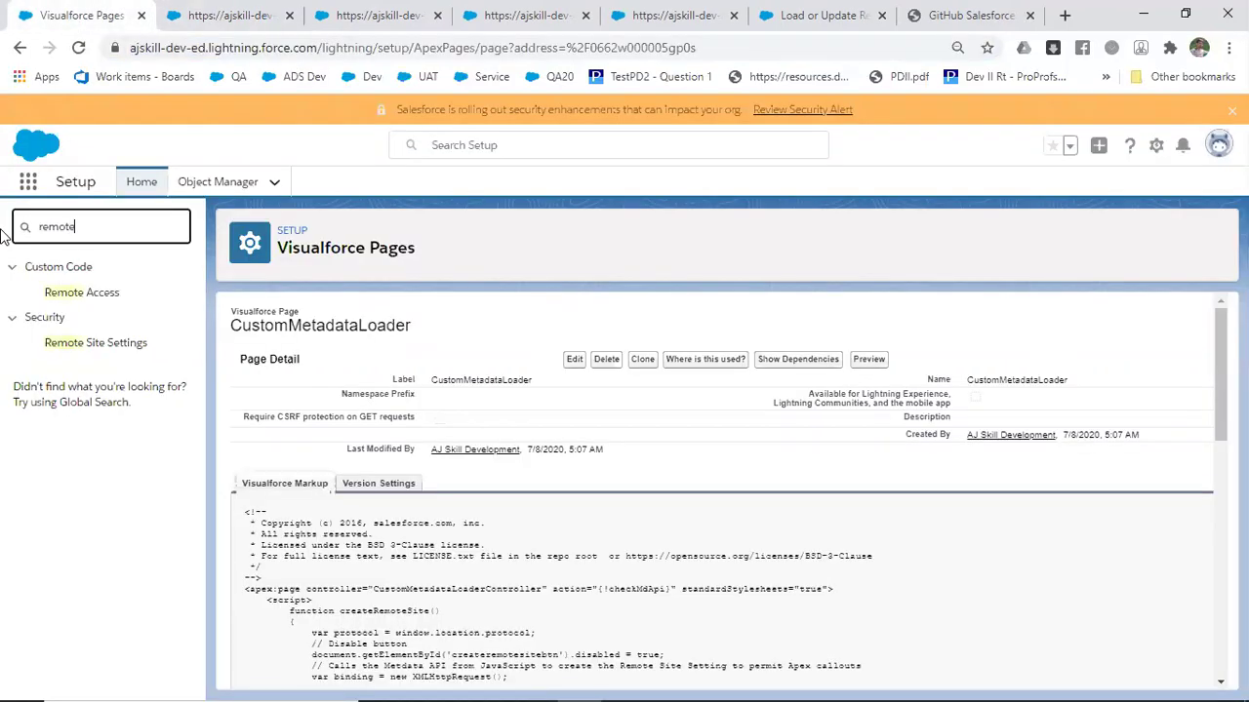
pyautogui.write('ite')
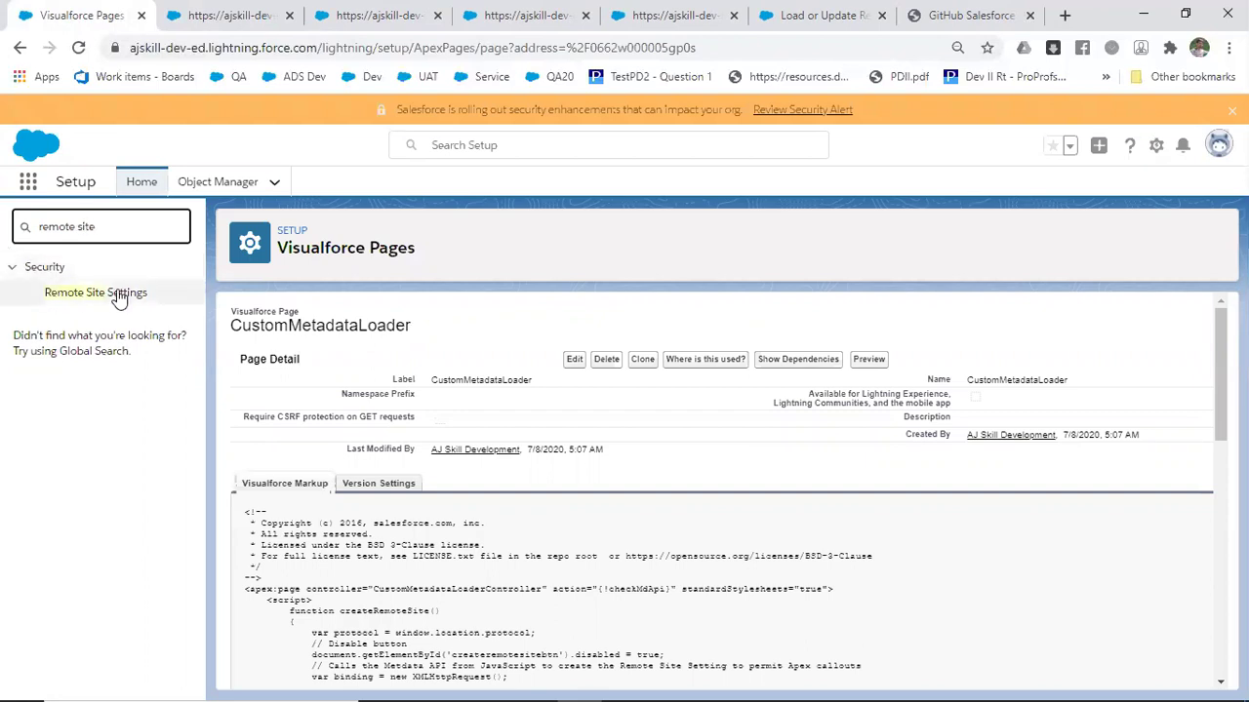
# Step: Save an active remote site named CustomMetaData using the copied loader page URL
pyautogui.click(117, 295)
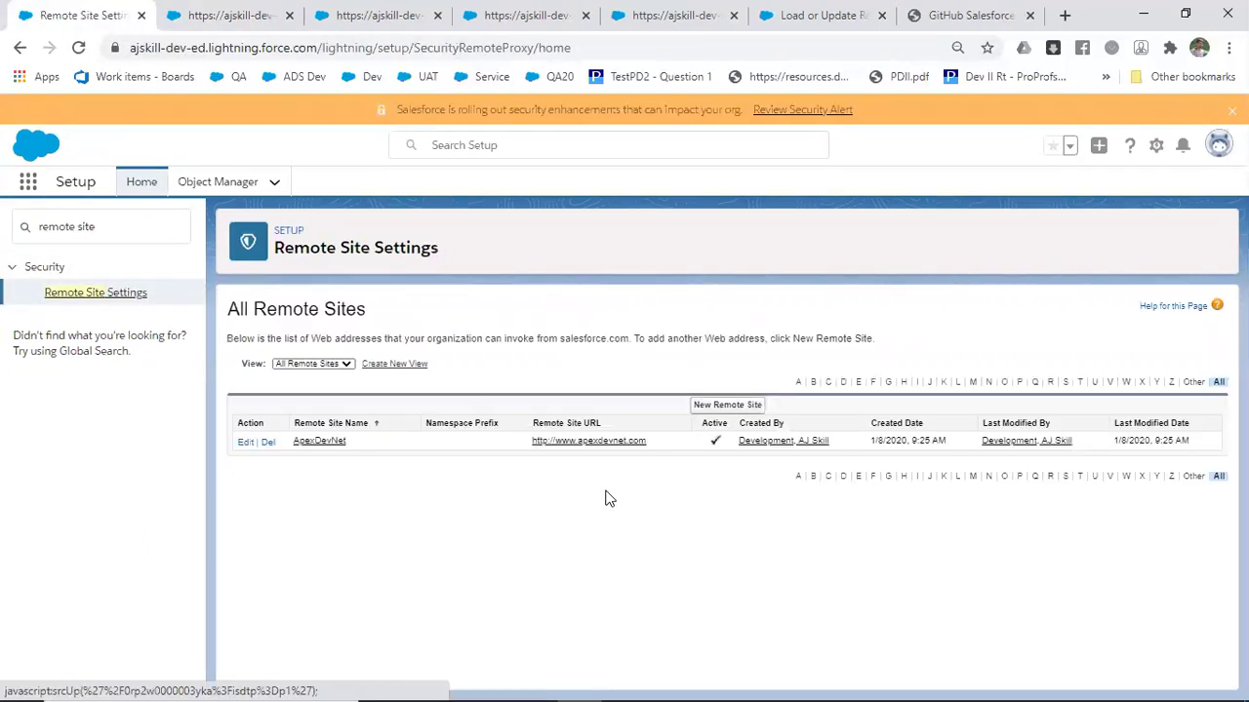
pyautogui.click(727, 405)
pyautogui.write('CustomMetaData')
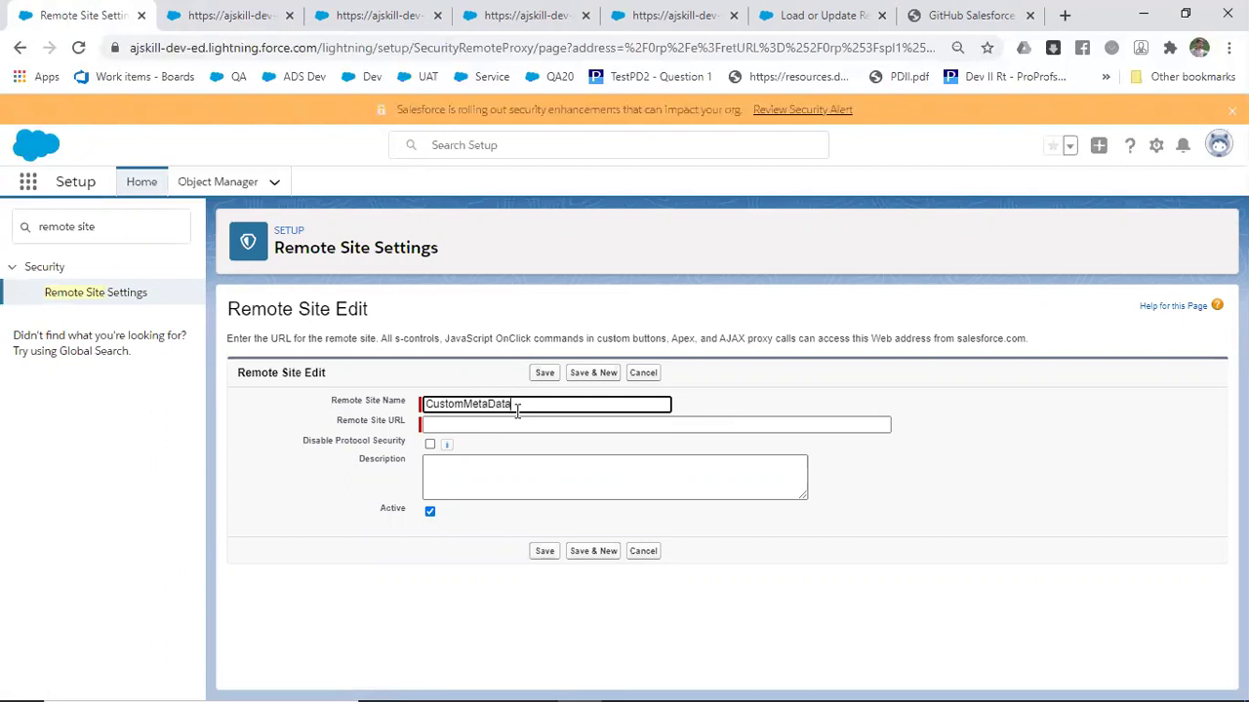
pyautogui.press('Tab')
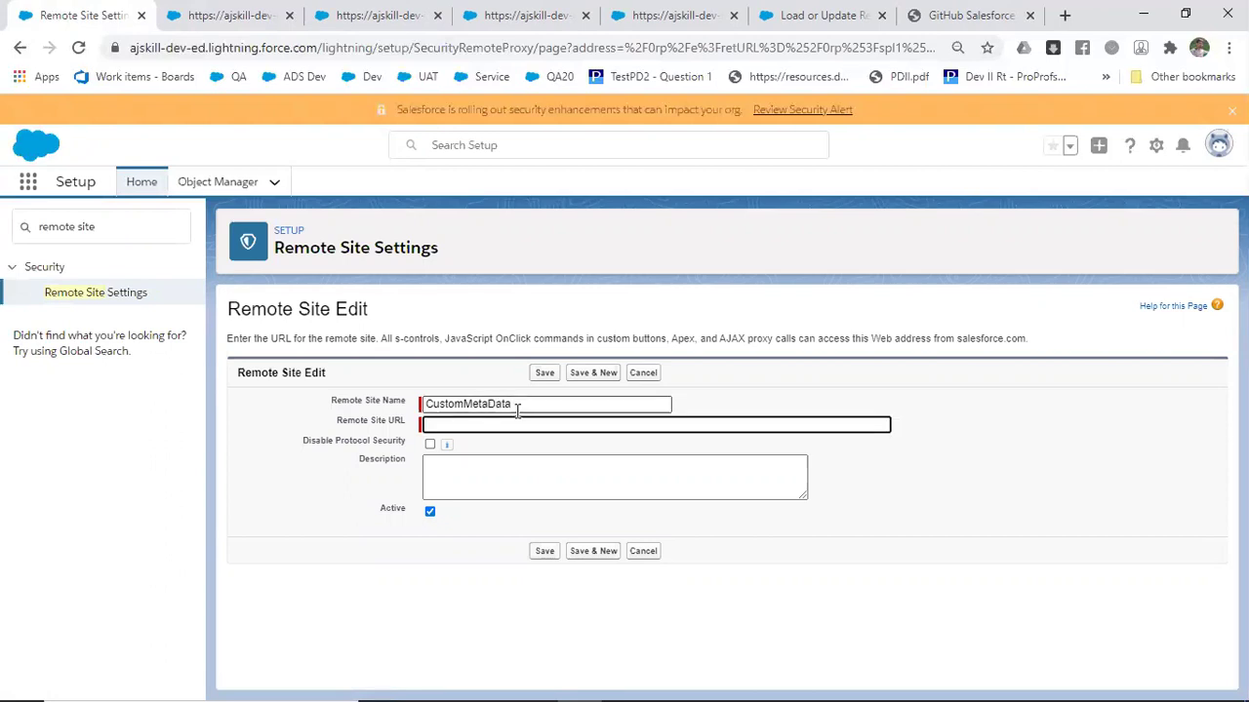
pyautogui.hotkey('ctrl', 'v')
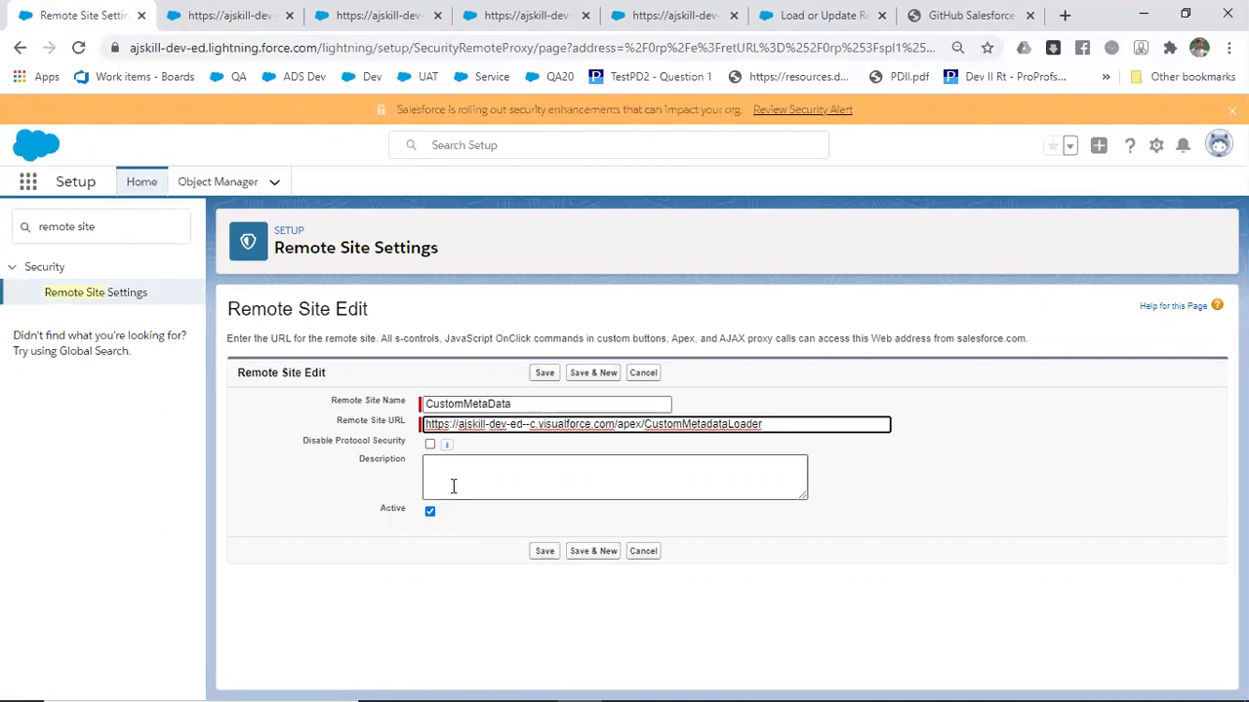
pyautogui.click(432, 515)
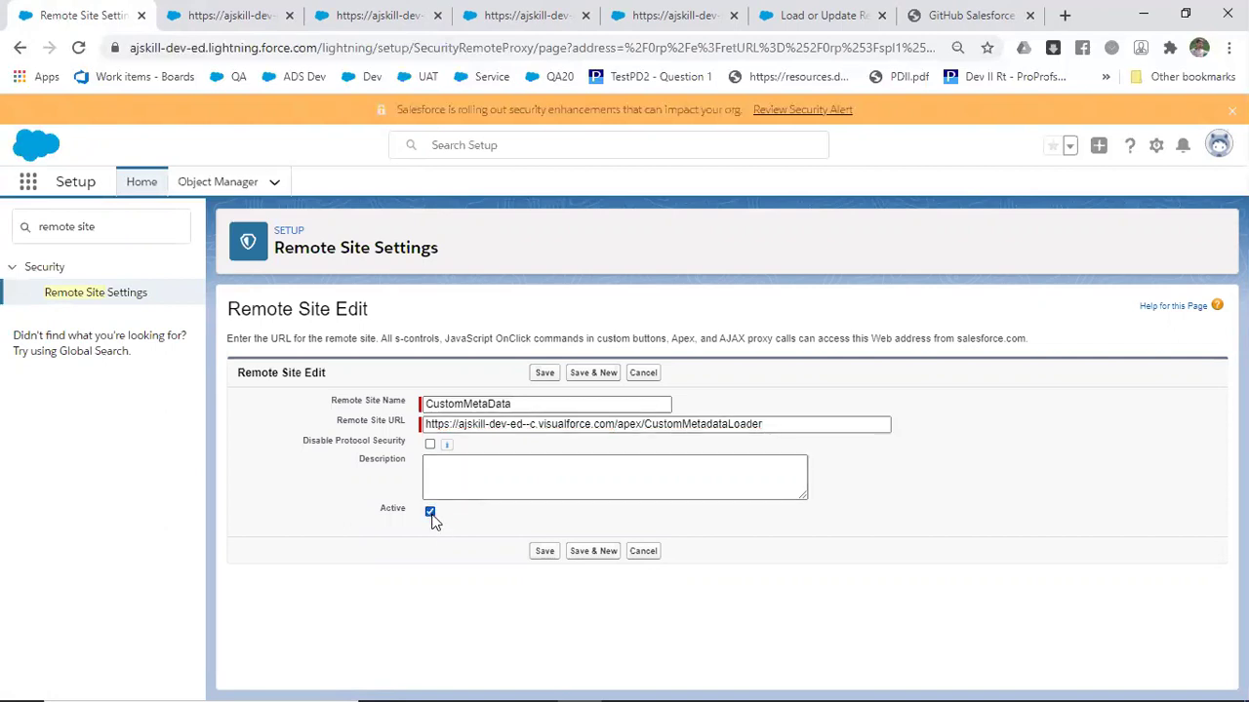
pyautogui.click(544, 552)
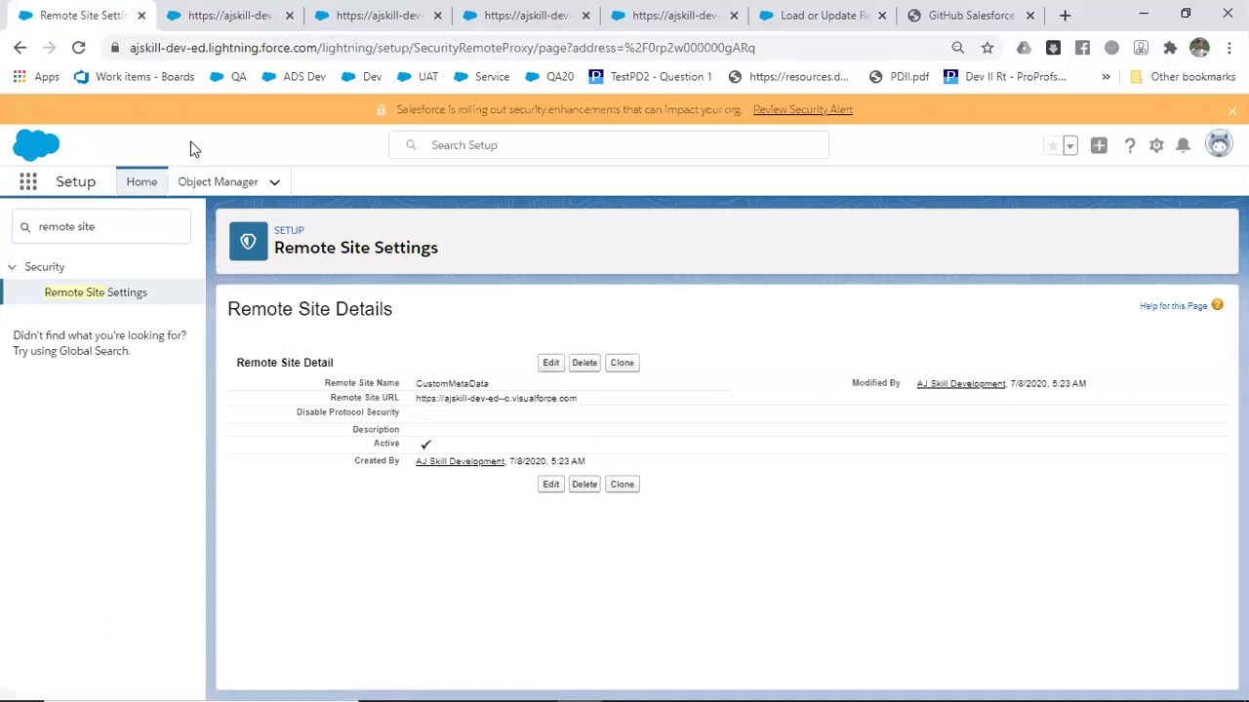
pyautogui.click(219, 15)
# Step: Reload the loader page, choose CountryMapping__mdt, then view the tab with the remote site errors
pyautogui.click(508, 47)
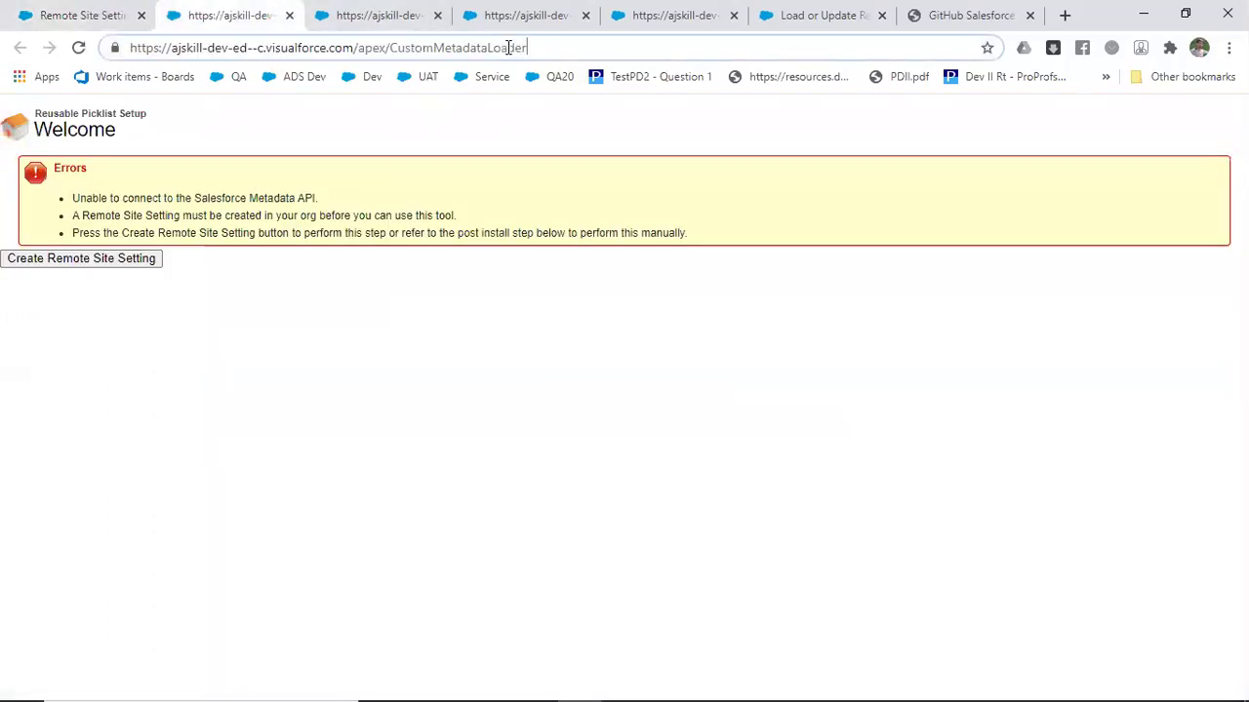
pyautogui.press('Return')
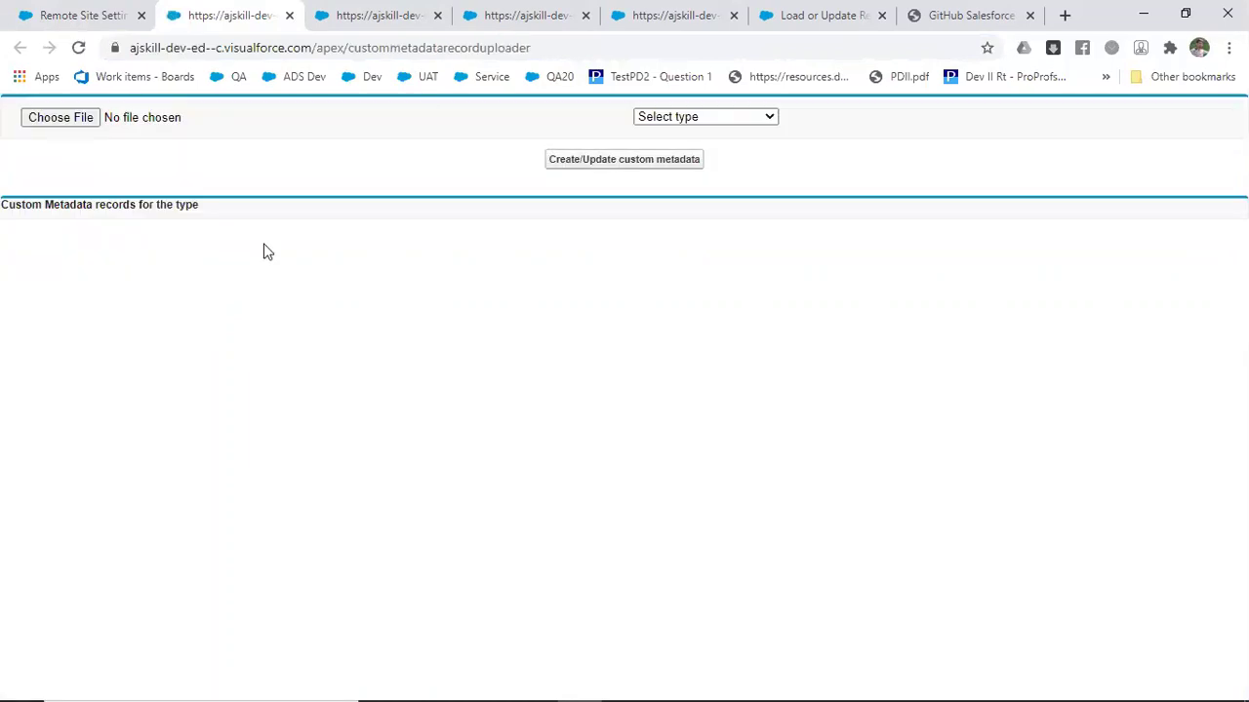
pyautogui.click(696, 115)
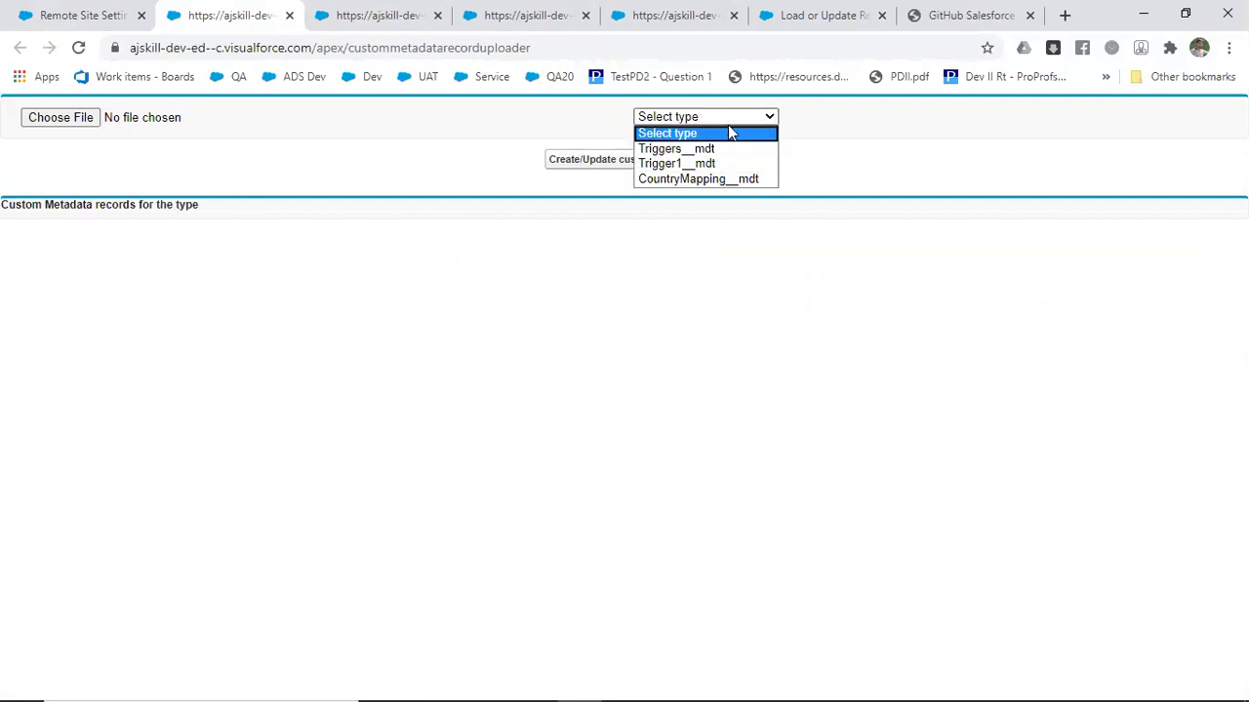
pyautogui.click(736, 179)
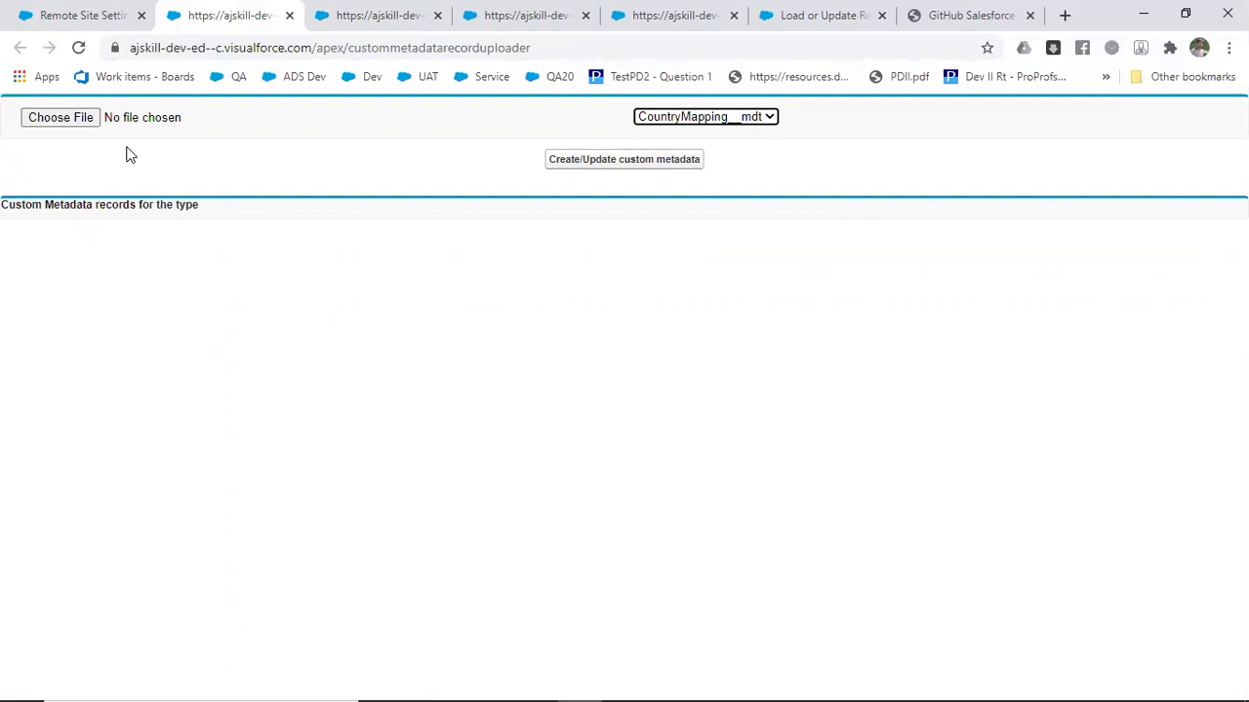
pyautogui.click(343, 10)
pyautogui.click(529, 9)
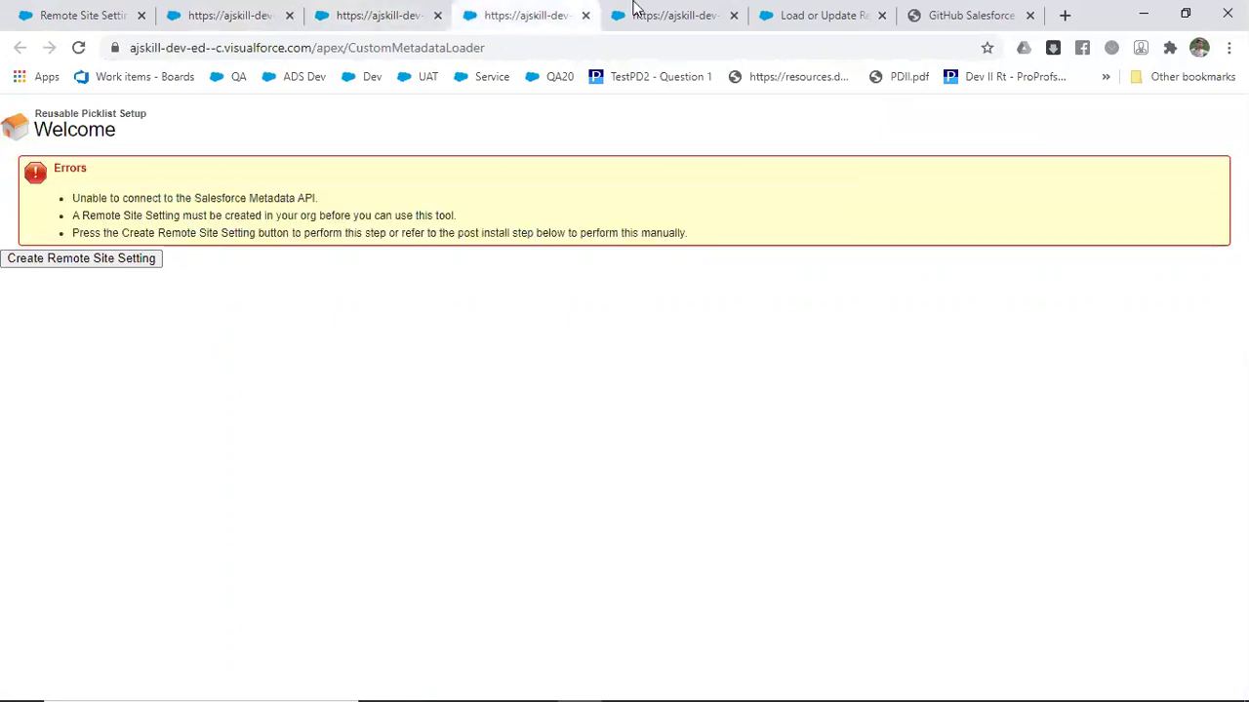
# Step: Navigate from the GitHub deploy tool back to the CustomMetadataLoader README
pyautogui.click(635, 10)
pyautogui.click(839, 12)
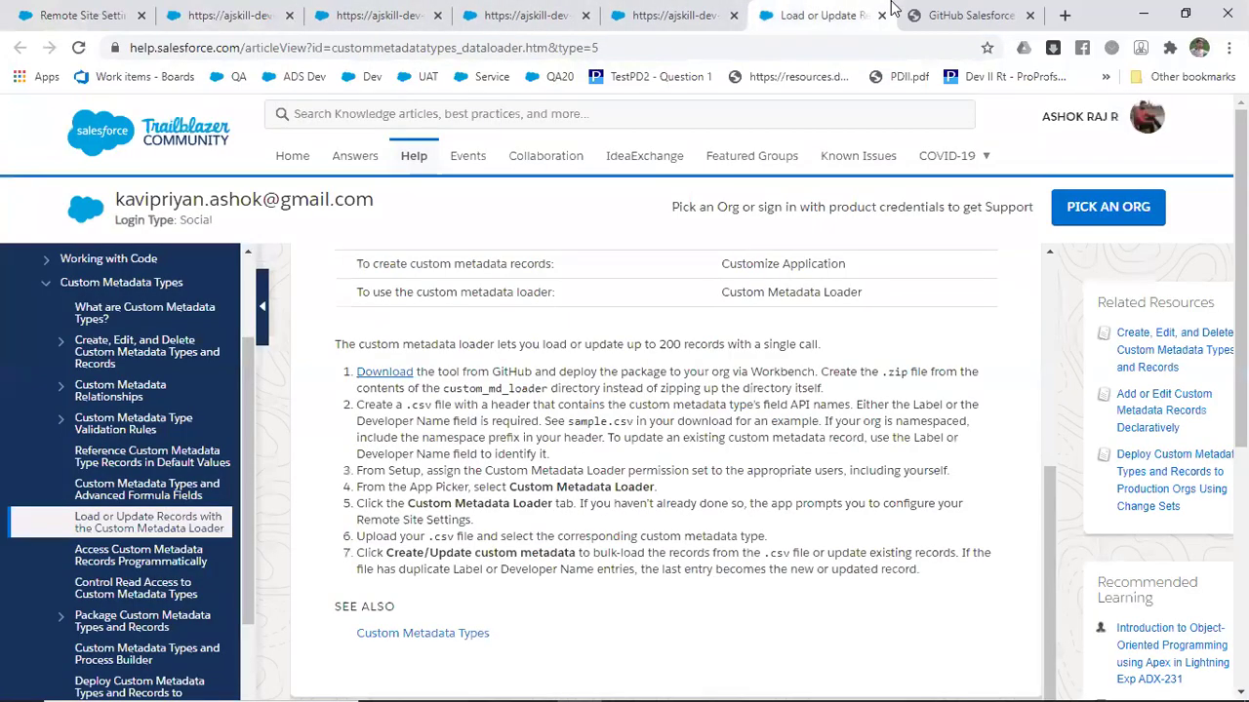
pyautogui.click(966, 12)
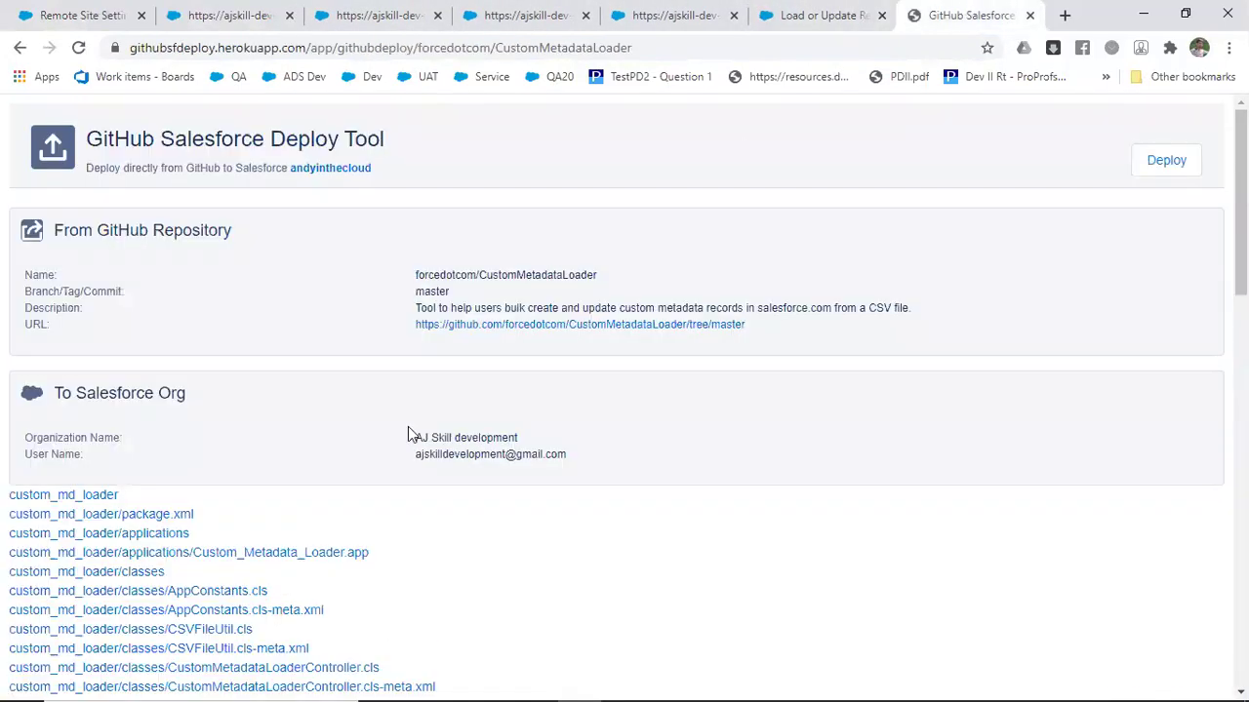
pyautogui.click(19, 46)
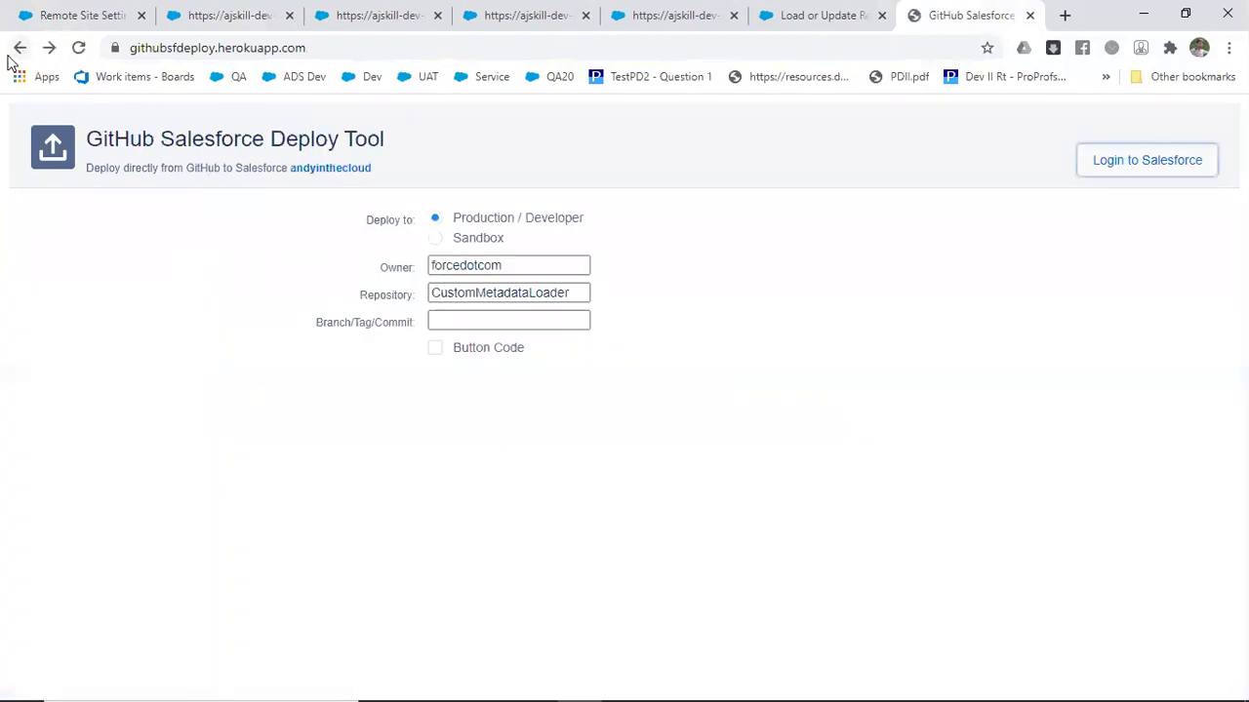
pyautogui.click(17, 51)
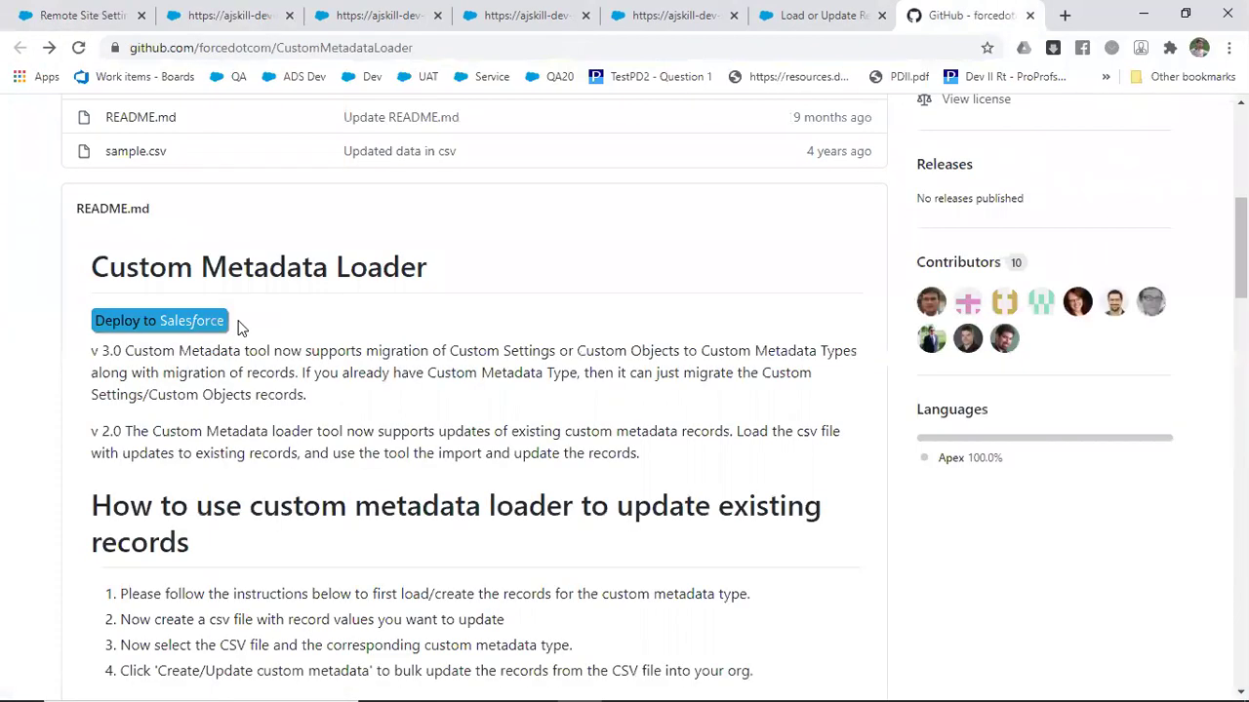
# Step: Highlight the README steps for creating the CSV, choosing file and type, and bulk updating records
pyautogui.scroll(-2, 239, 328)
pyautogui.scroll(-1, 239, 328)
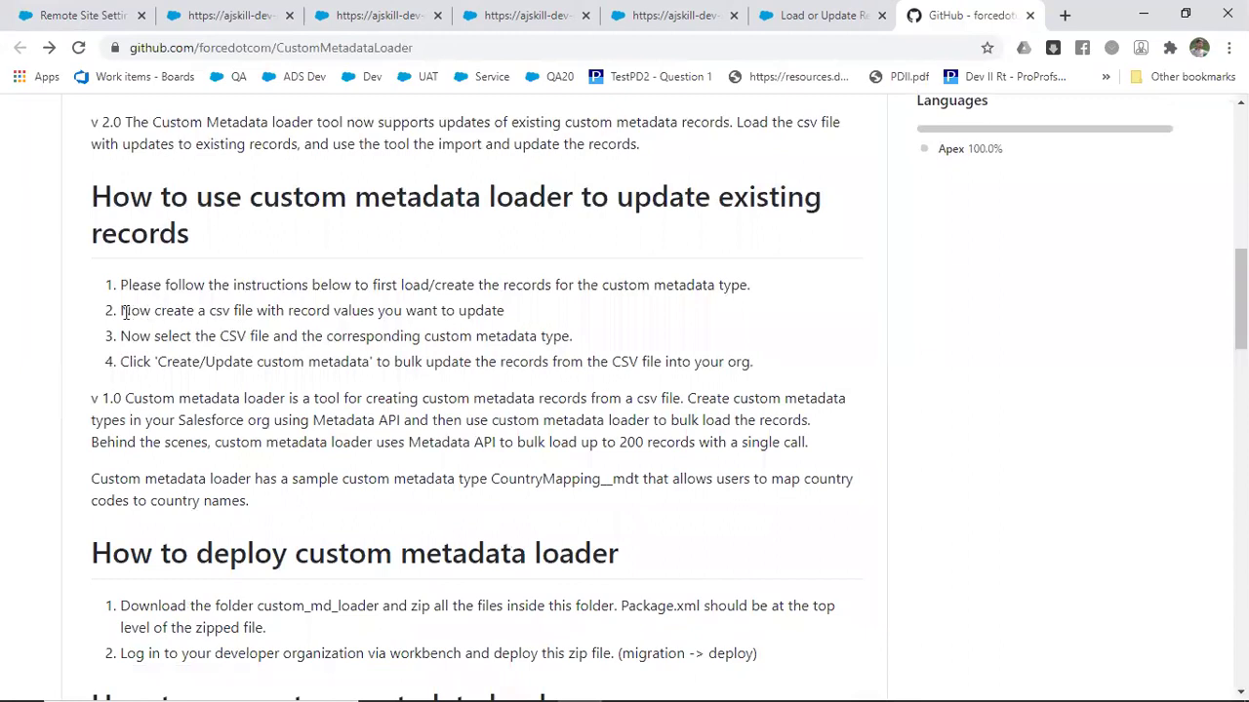
pyautogui.moveTo(125, 312); pyautogui.dragTo(488, 329)
pyautogui.moveTo(188, 336); pyautogui.dragTo(570, 354)
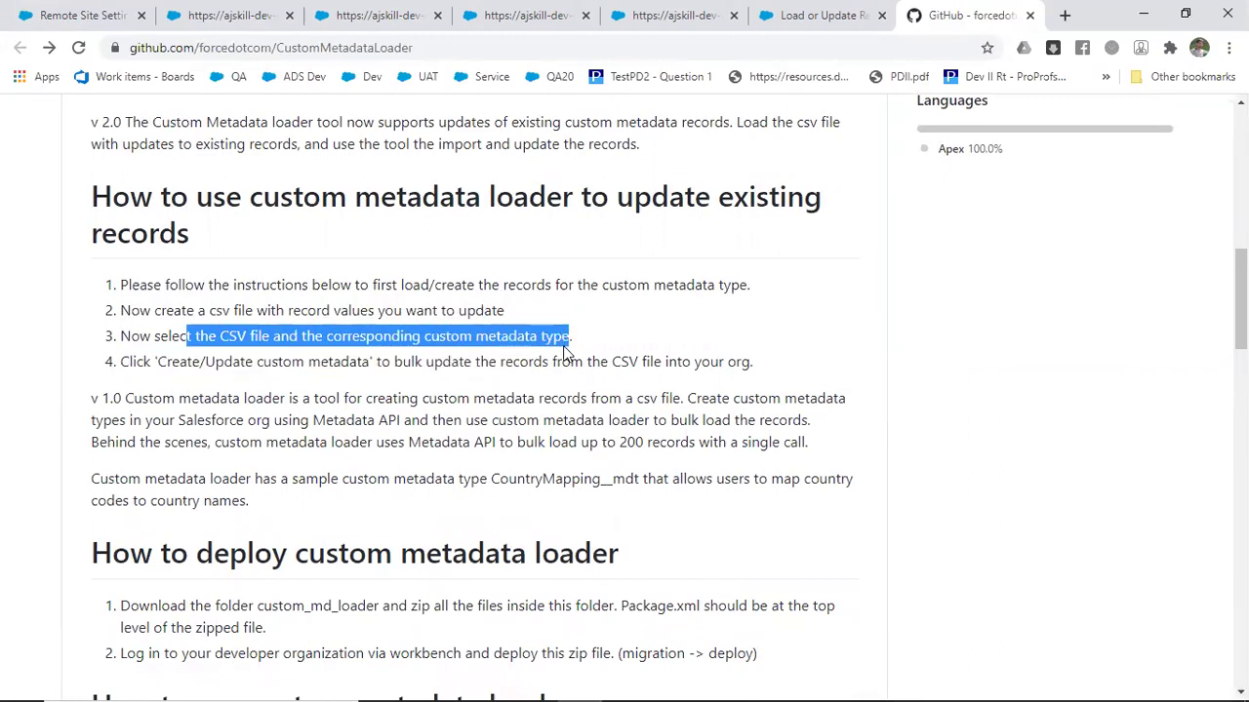
pyautogui.moveTo(200, 362)
pyautogui.mouseDown()
pyautogui.moveTo(548, 366)
pyautogui.moveTo(620, 383)
pyautogui.mouseUp()
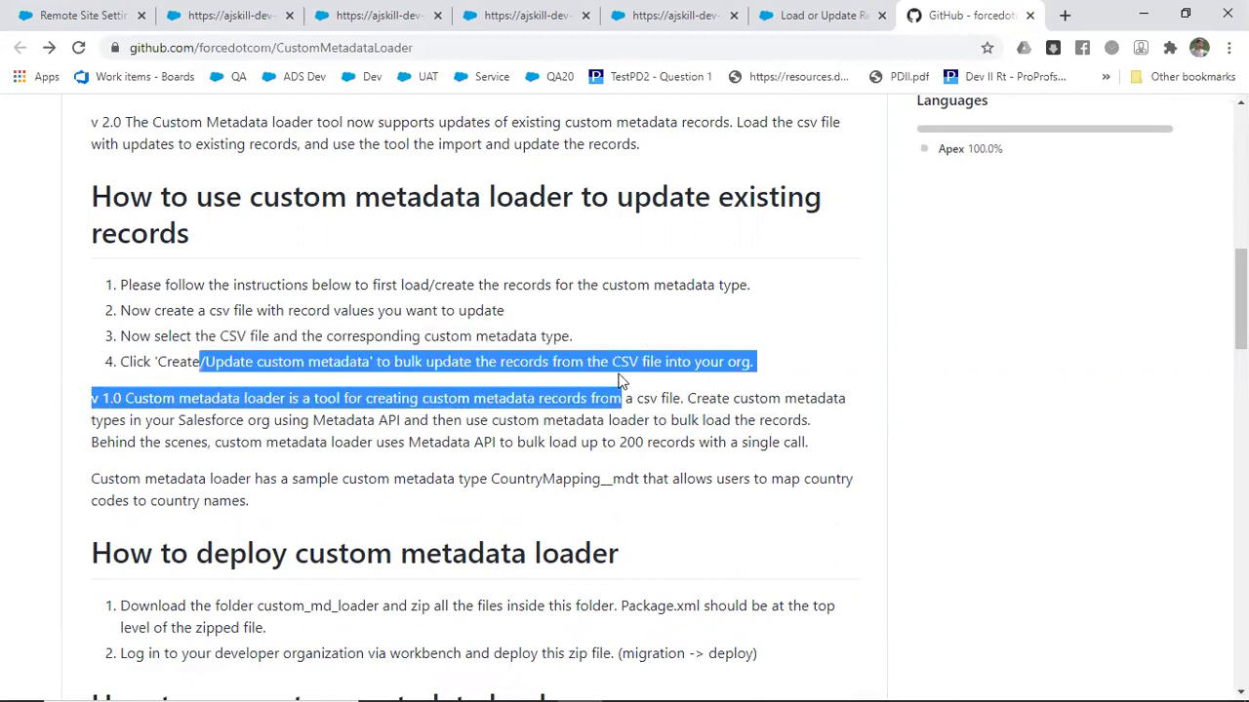
pyautogui.scroll(-4, 620, 380)
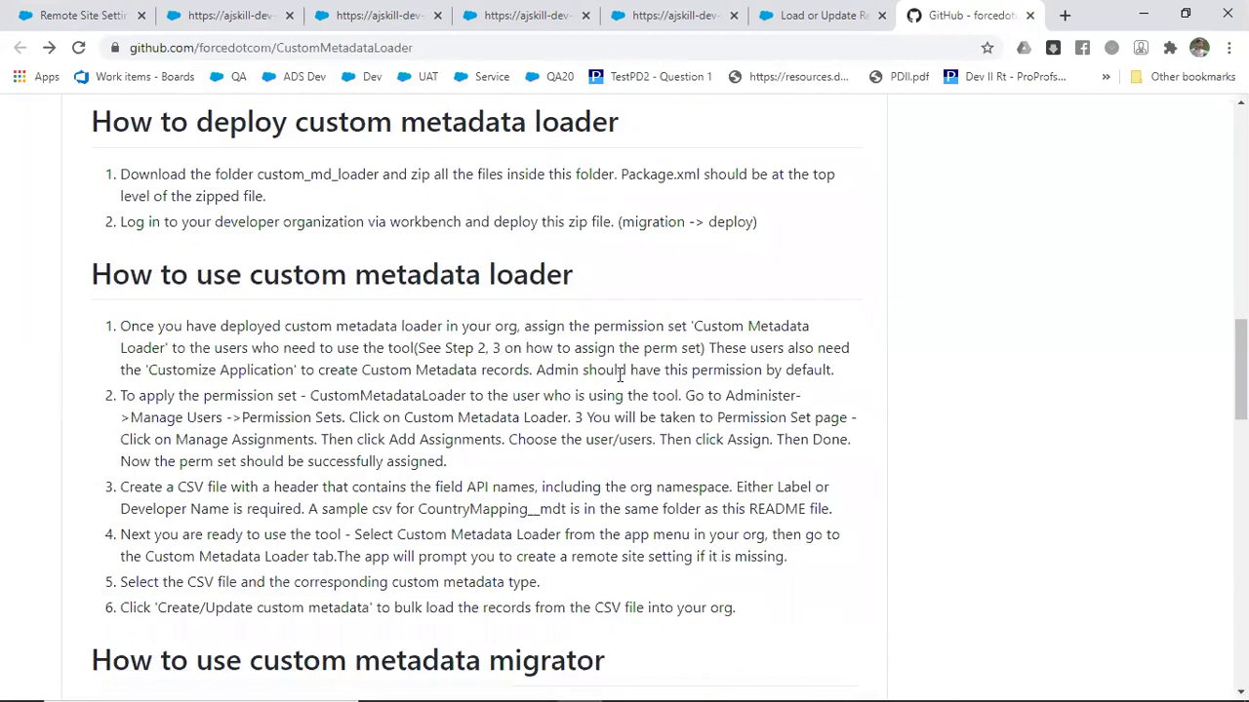
pyautogui.scroll(-1, 620, 375)
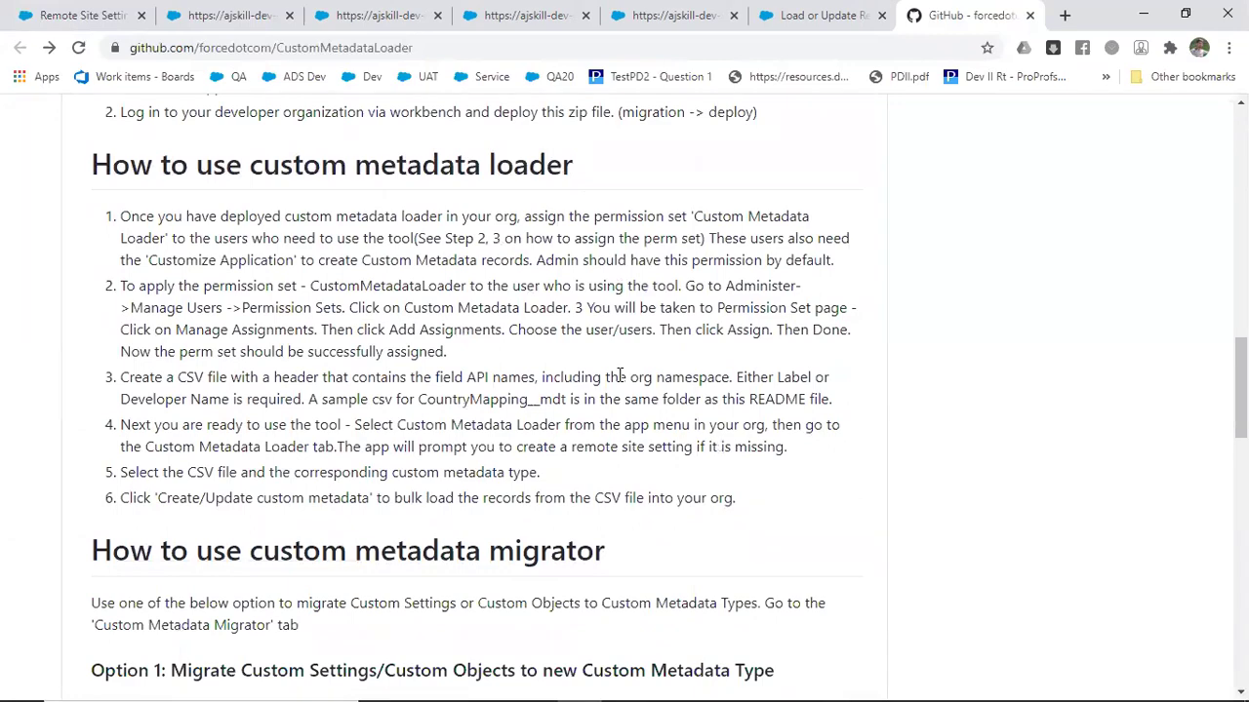
pyautogui.scroll(-2, 620, 376)
pyautogui.scroll(-1, 621, 375)
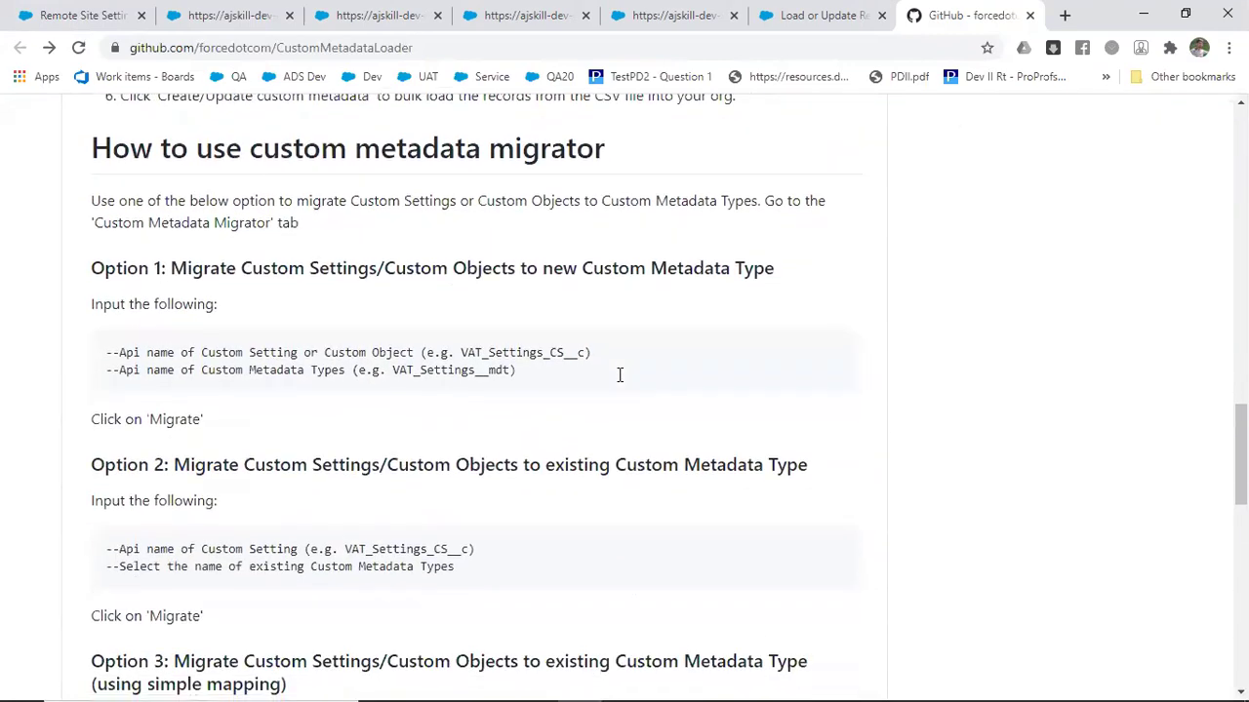
pyautogui.scroll(8, 620, 375)
pyautogui.scroll(4, 620, 375)
# Step: Cycle through the help and loader tabs comparing the namespace error and record uploader pages
pyautogui.click(789, 12)
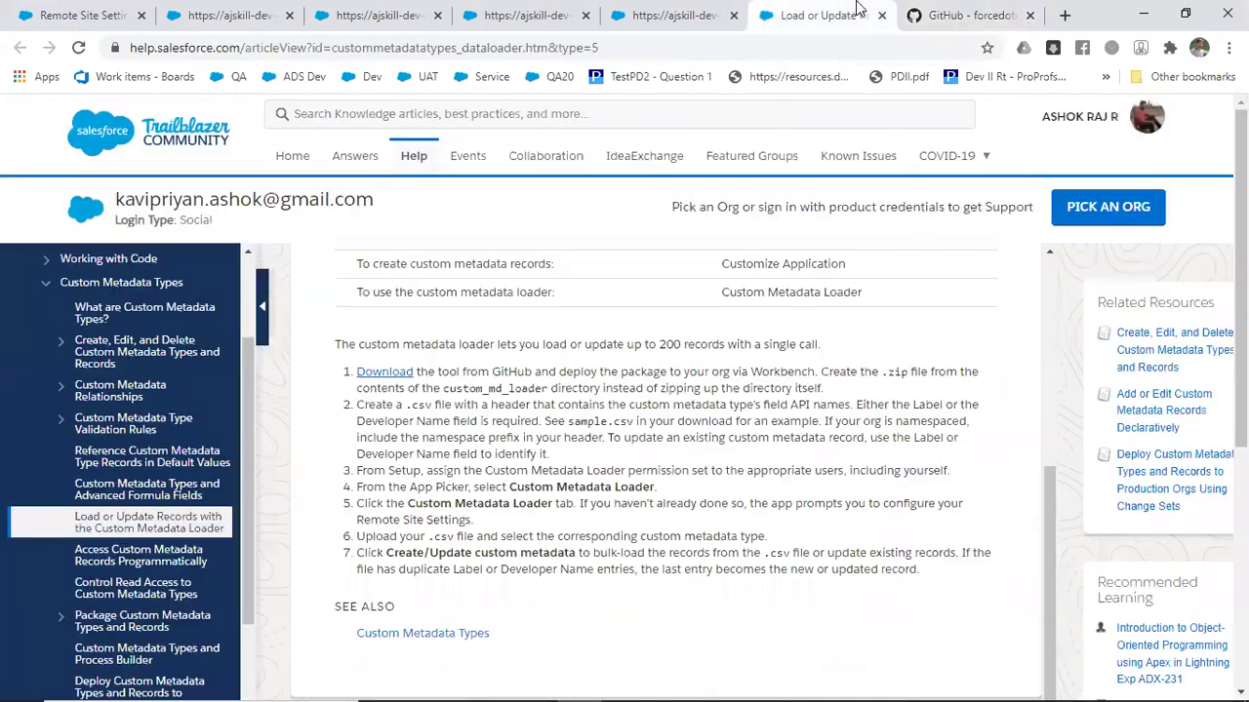
pyautogui.click(680, 12)
pyautogui.click(535, 10)
pyautogui.click(422, 10)
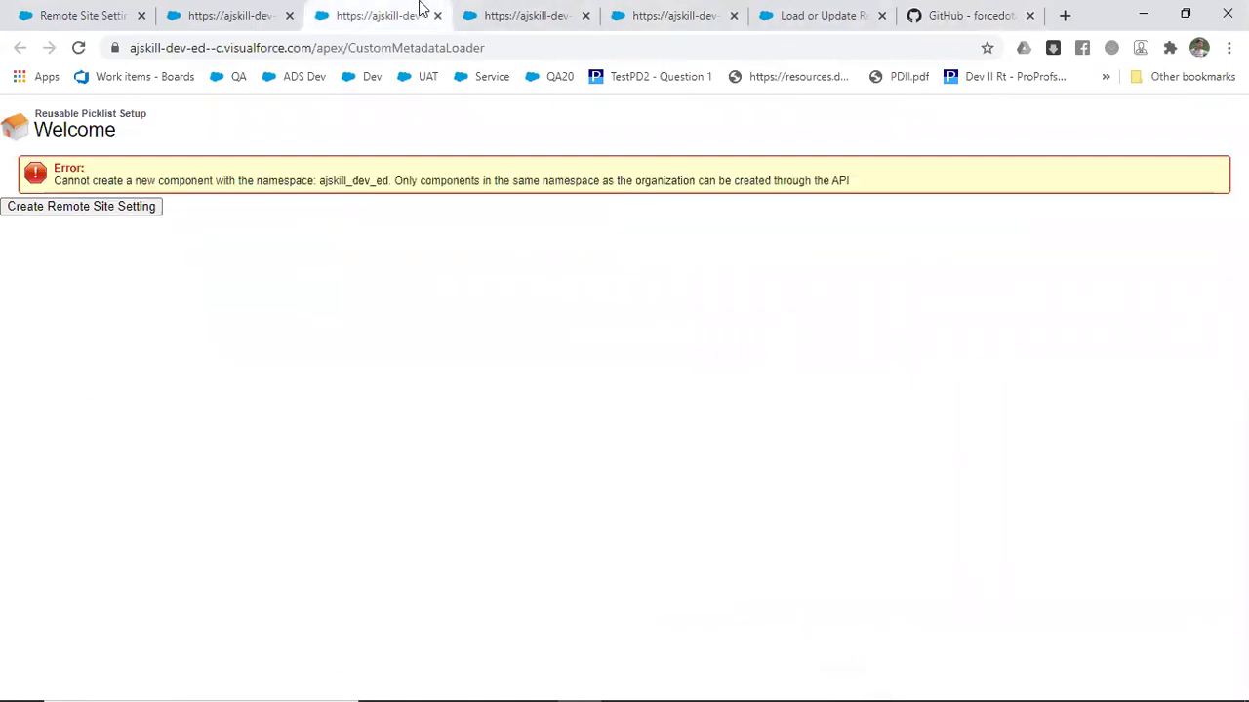
pyautogui.click(238, 10)
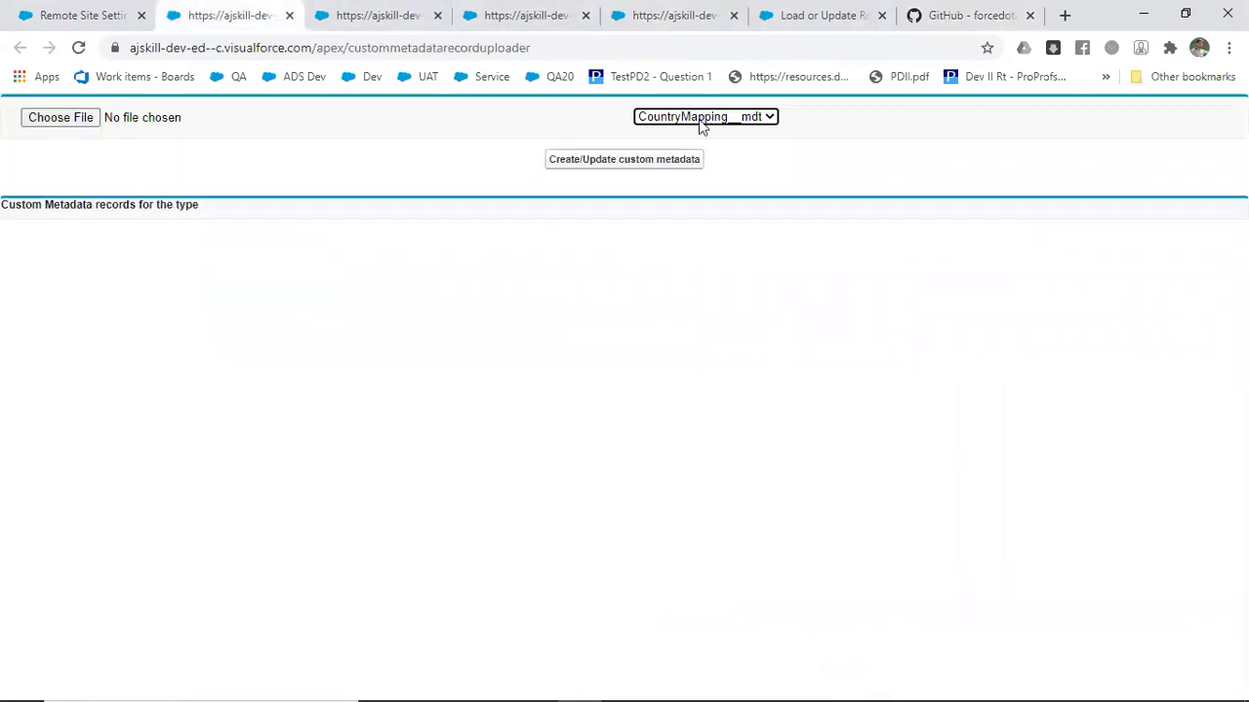
# Step: Close the duplicate error tabs and search Setup Quick Find for 'meta'
pyautogui.click(366, 11)
pyautogui.click(438, 15)
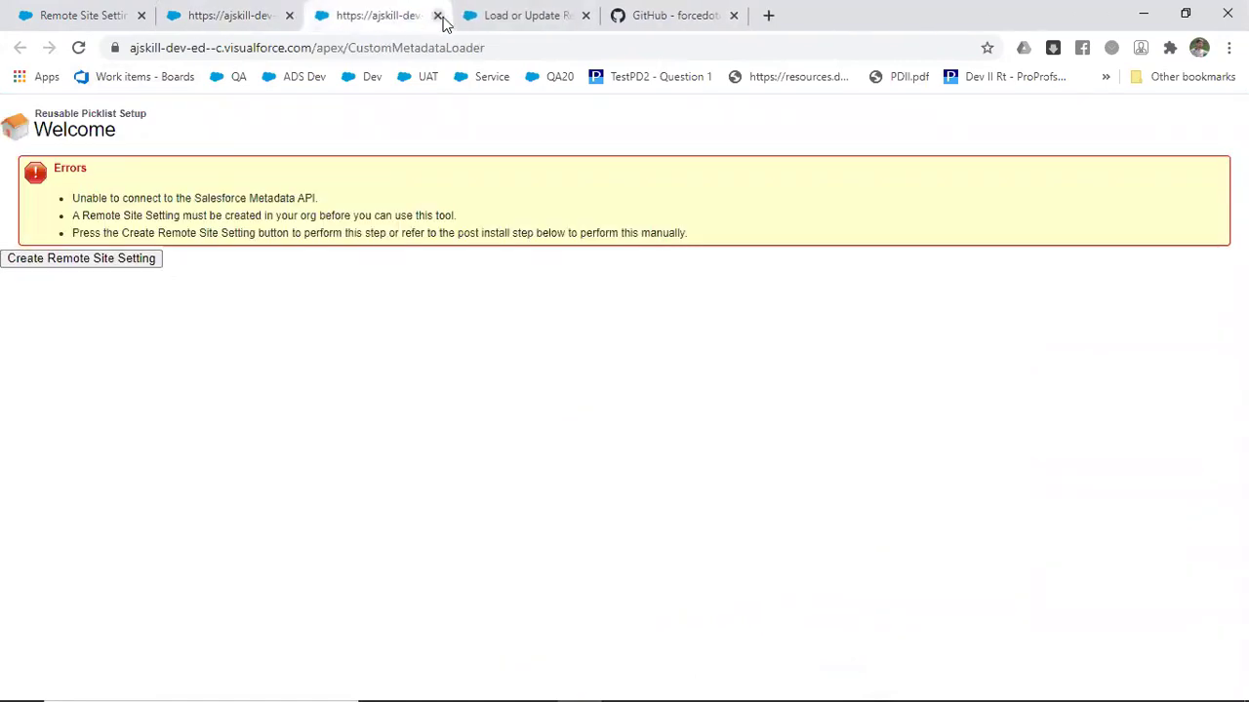
pyautogui.click(122, 7)
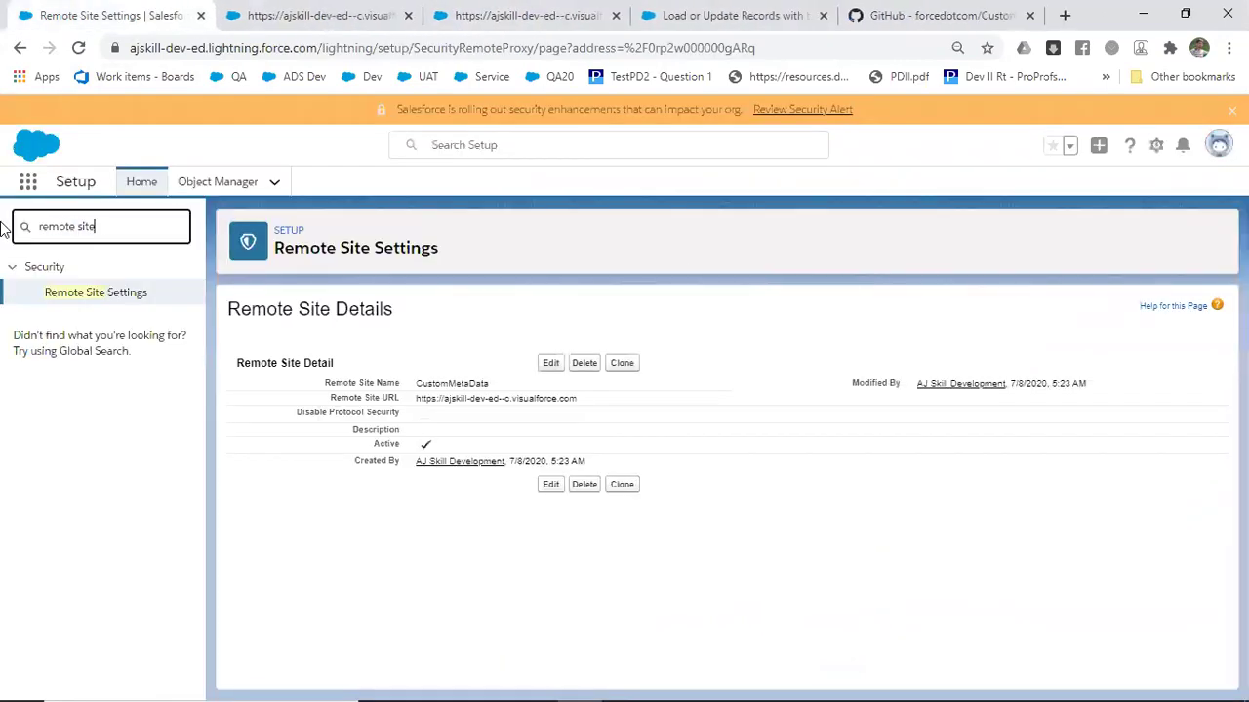
pyautogui.write('me')
pyautogui.write('ta')
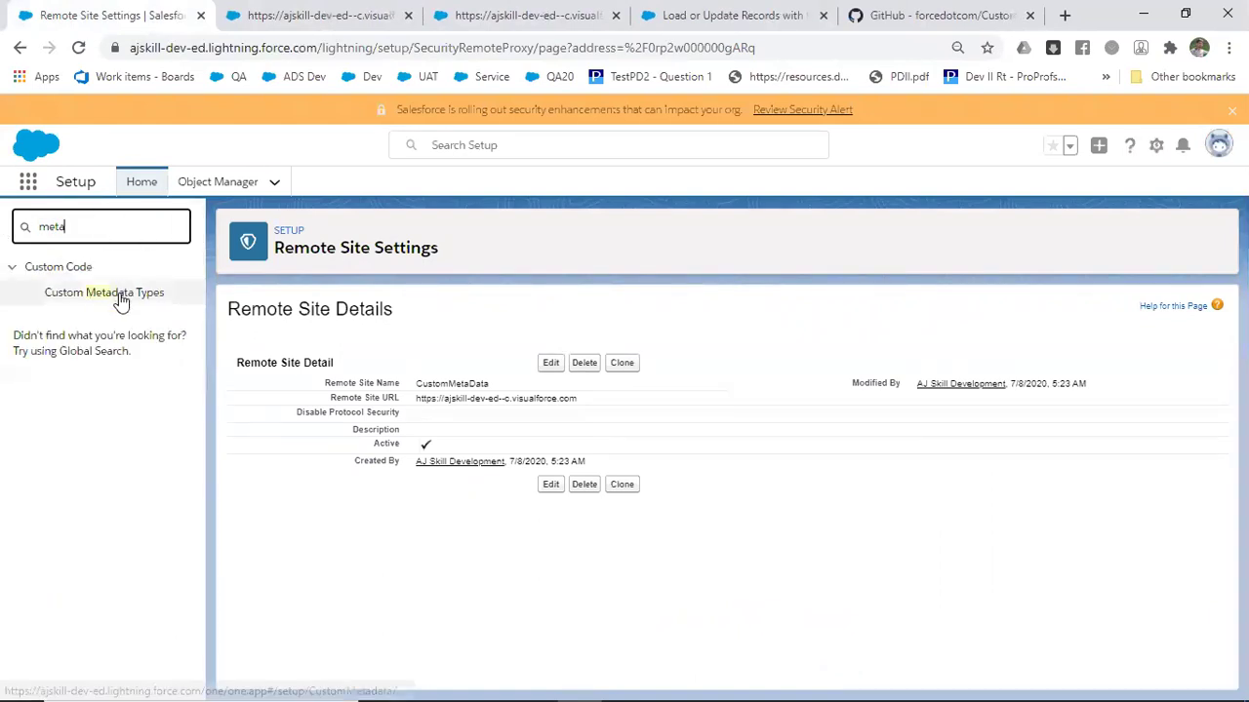
# Step: Open the CountryMapping custom metadata type and its list of existing records
pyautogui.click(119, 295)
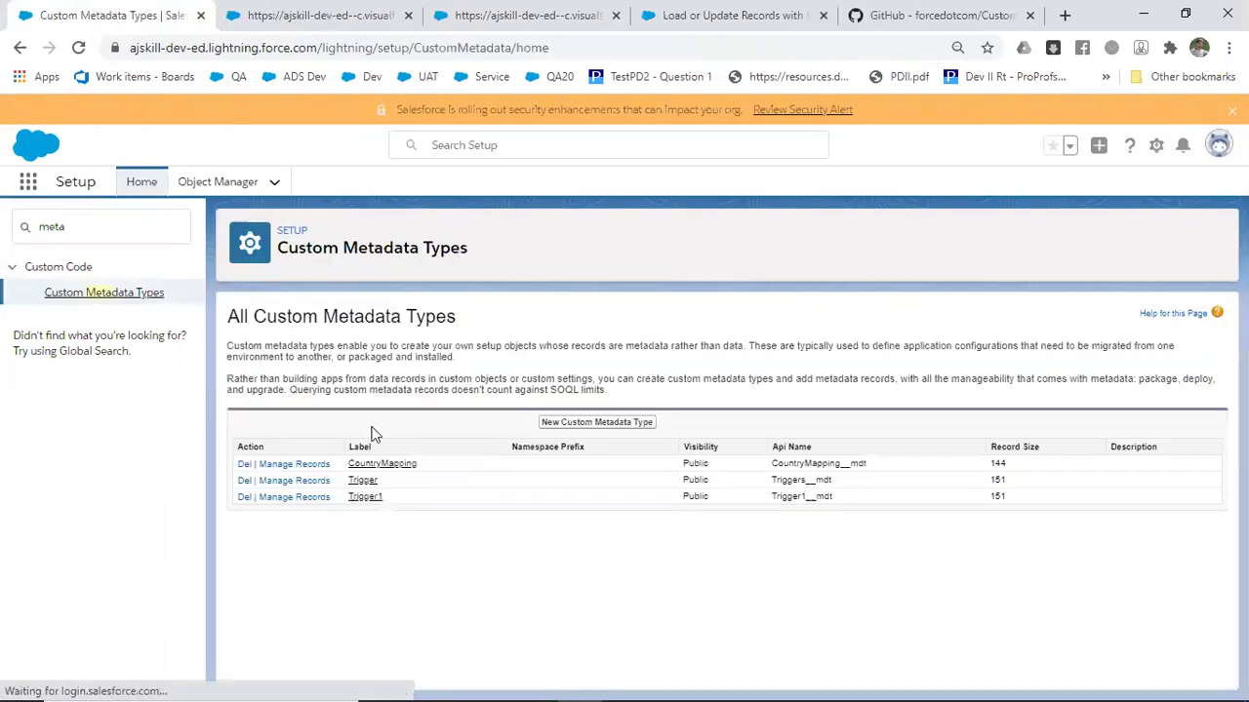
pyautogui.click(389, 463)
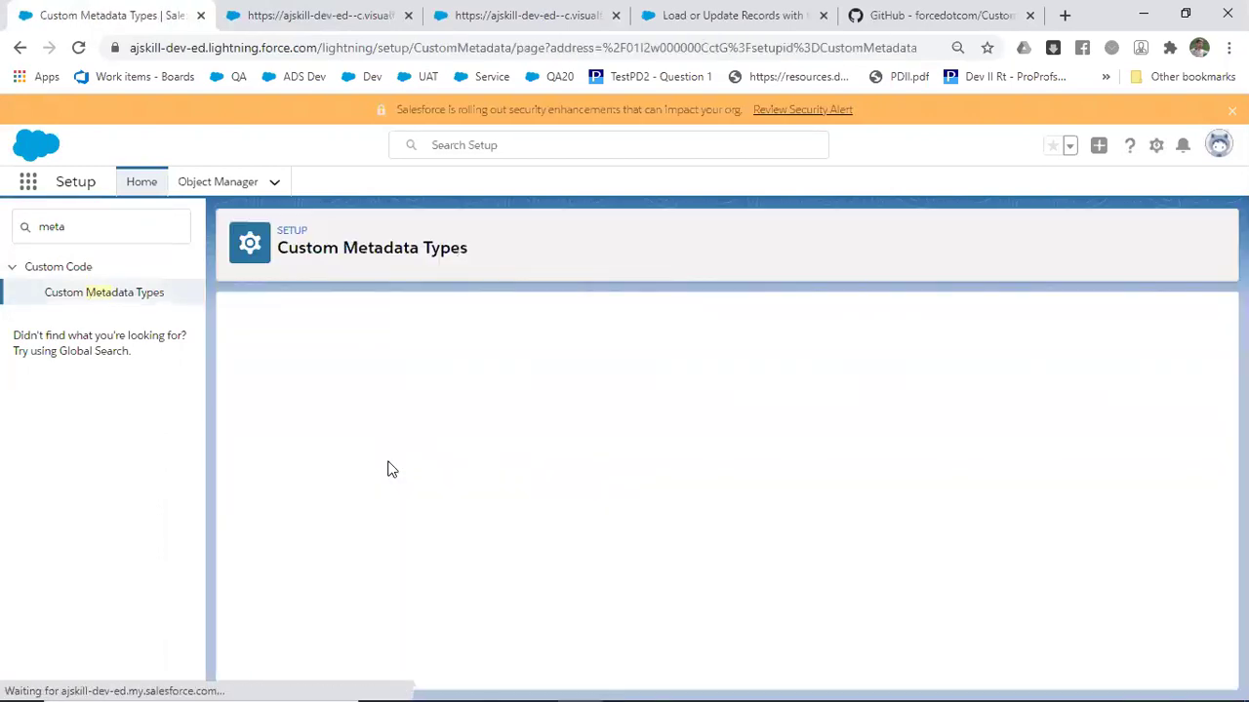
pyautogui.scroll(-3, 523, 524)
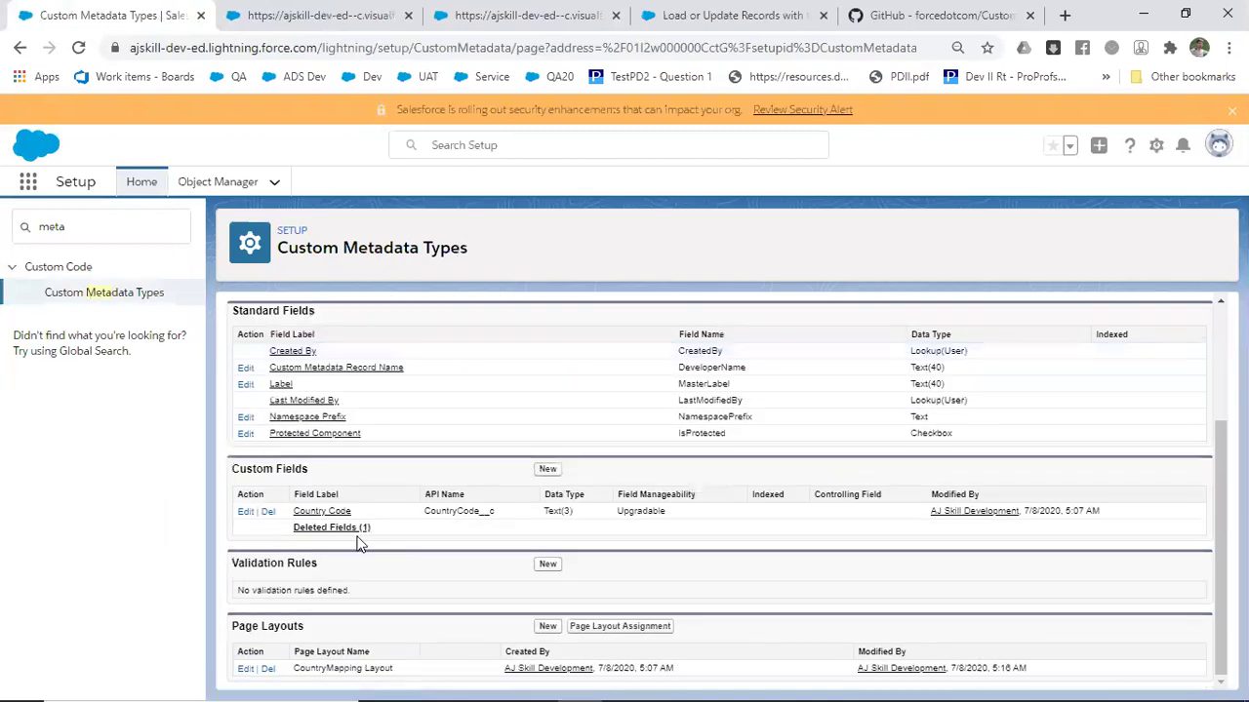
pyautogui.scroll(3, 516, 393)
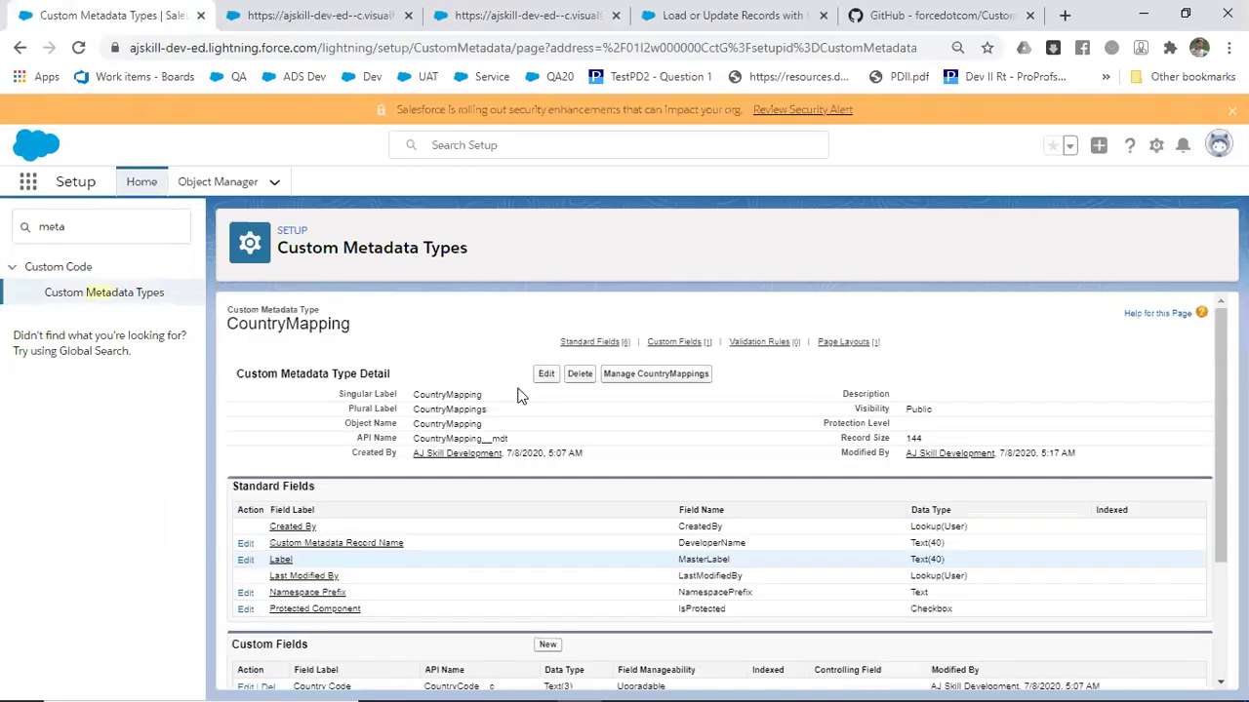
pyautogui.click(652, 375)
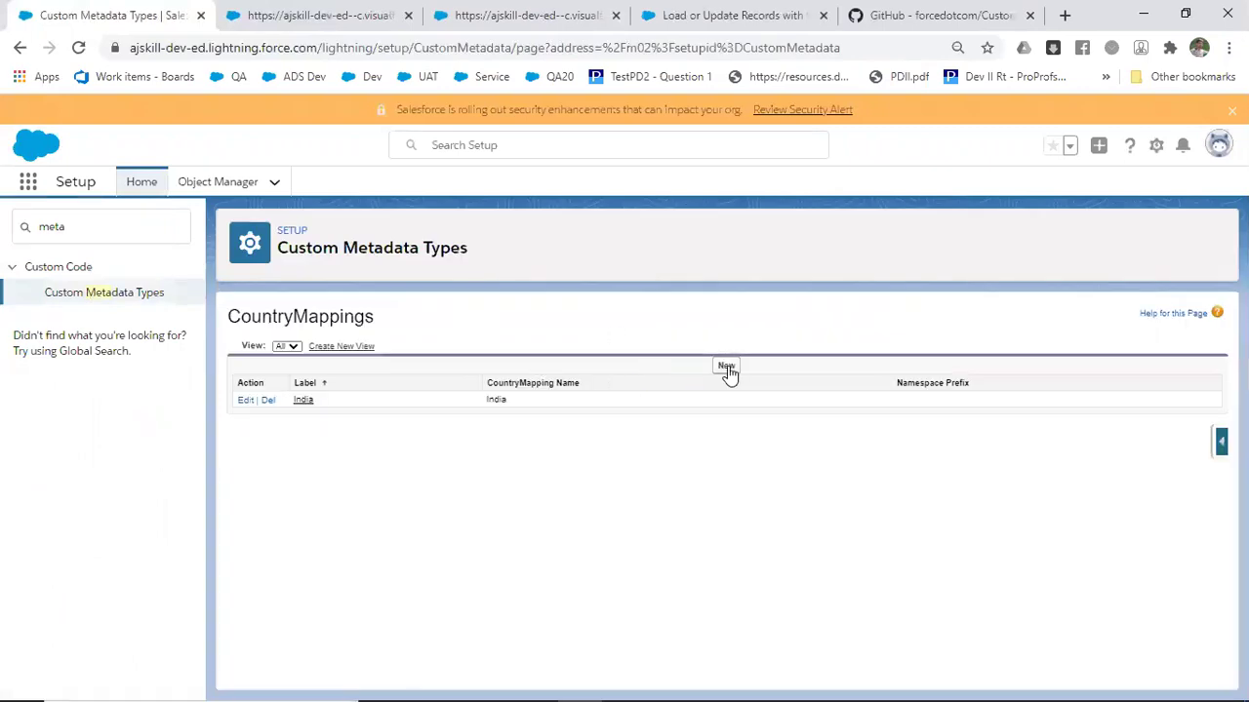
# Step: Create and save a new CountryMapping record labelled Australia with country code 02
pyautogui.click(726, 367)
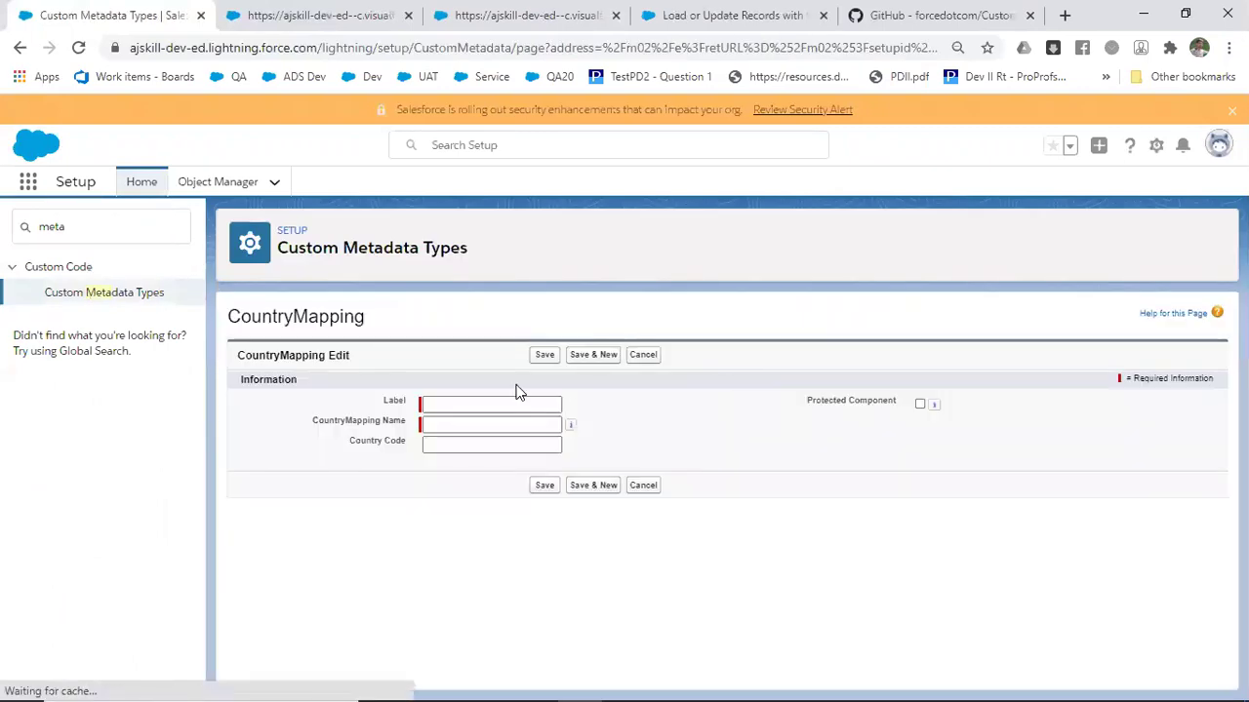
pyautogui.click(503, 400)
pyautogui.write('A')
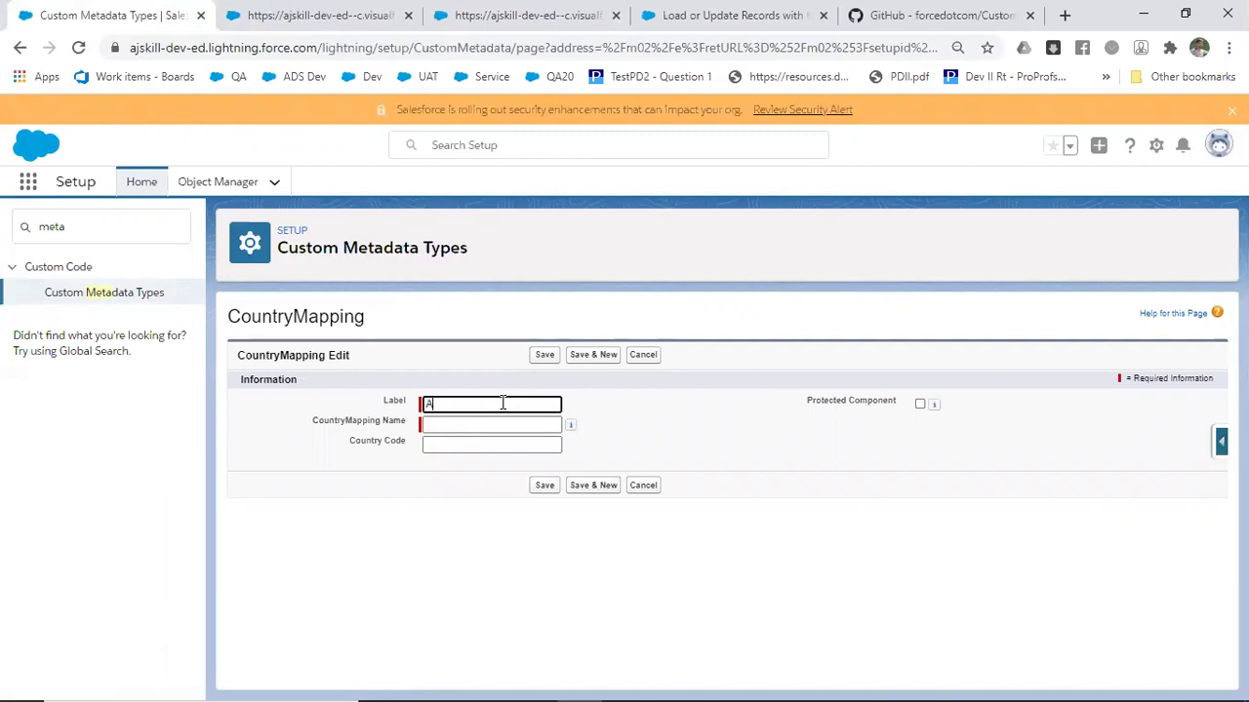
pyautogui.write('lia')
pyautogui.press('Tab')
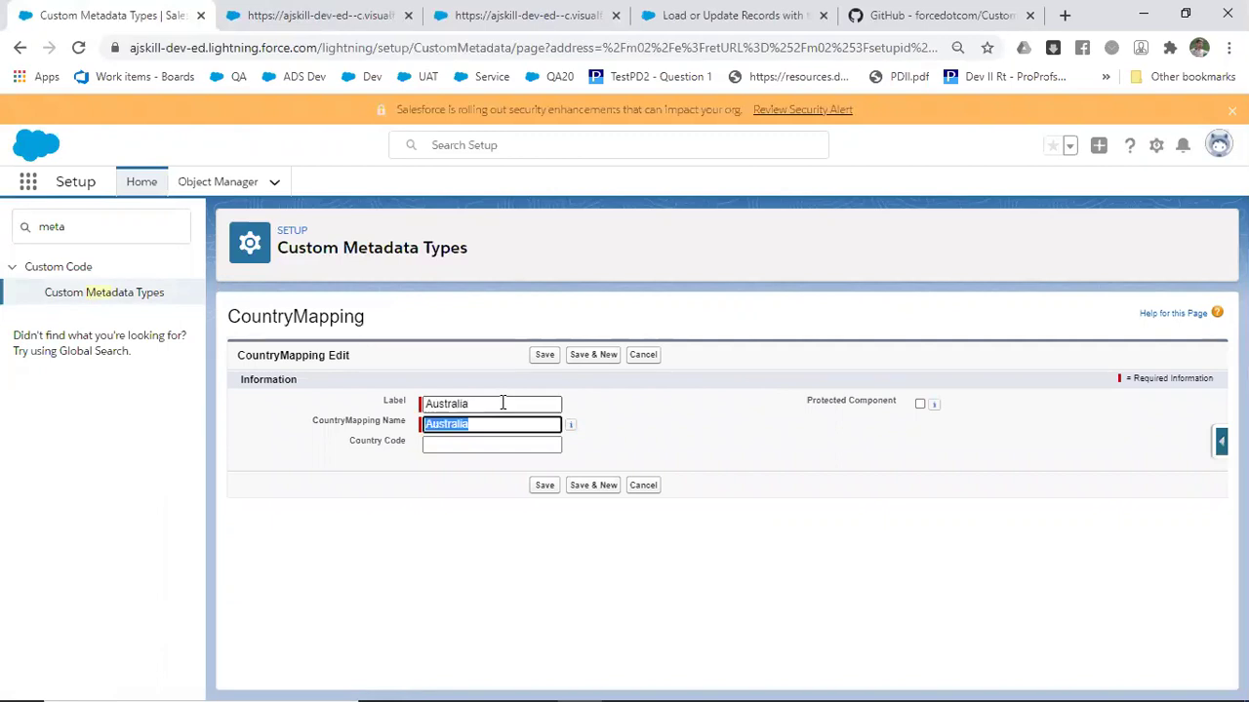
pyautogui.click(490, 444)
pyautogui.write('02')
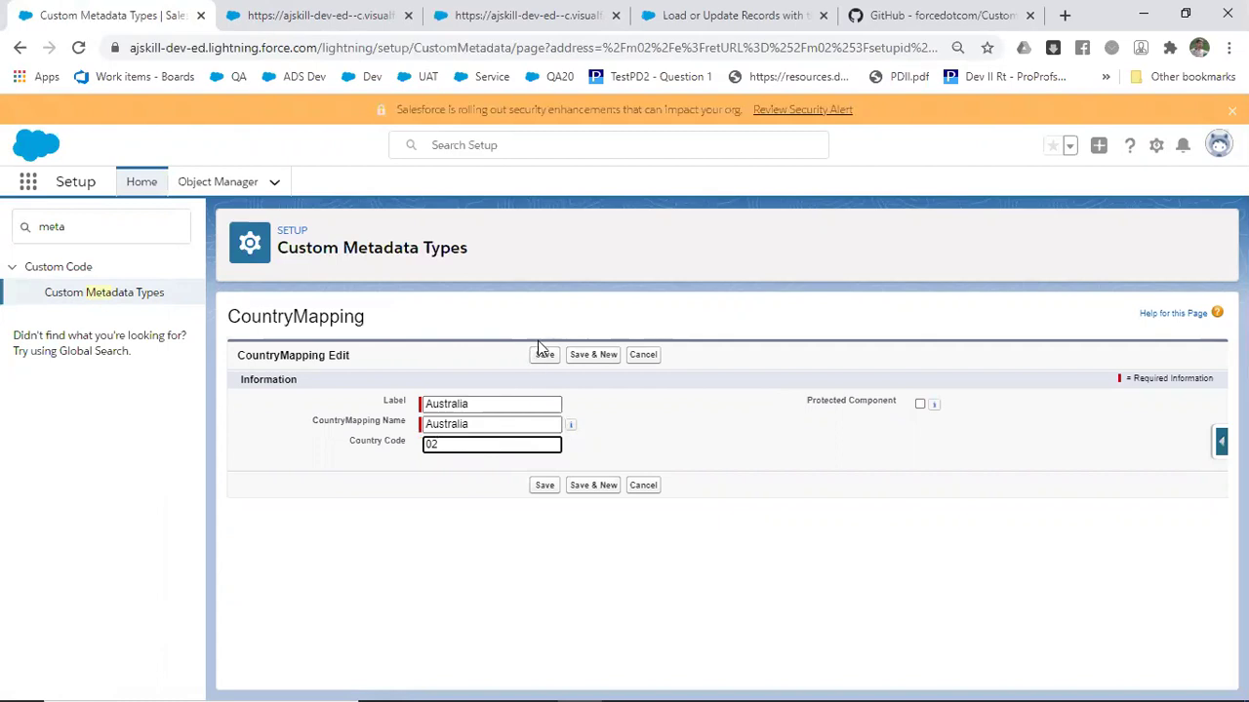
pyautogui.click(541, 355)
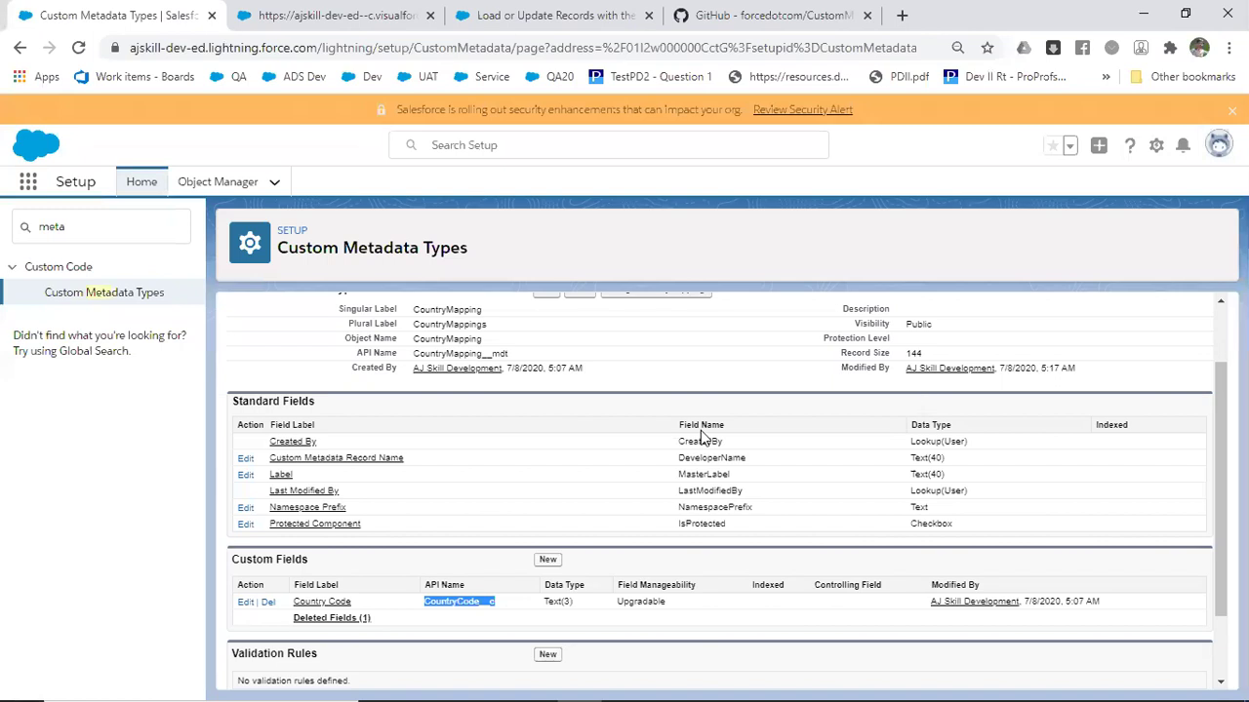
# Step: Review the DeveloperName, MasterLabel and CountryCode__c API names, then switch to the MetaData workbook
pyautogui.scroll(2, 613, 452)
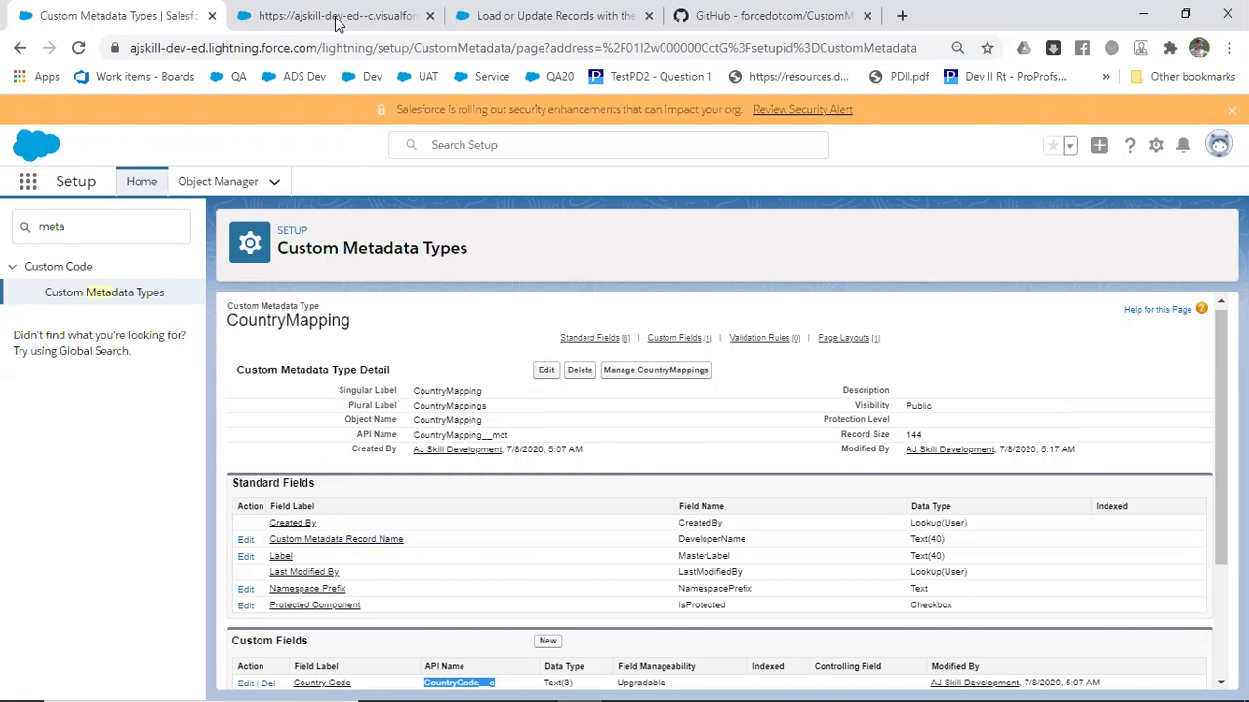
pyautogui.scroll(-4, 472, 454)
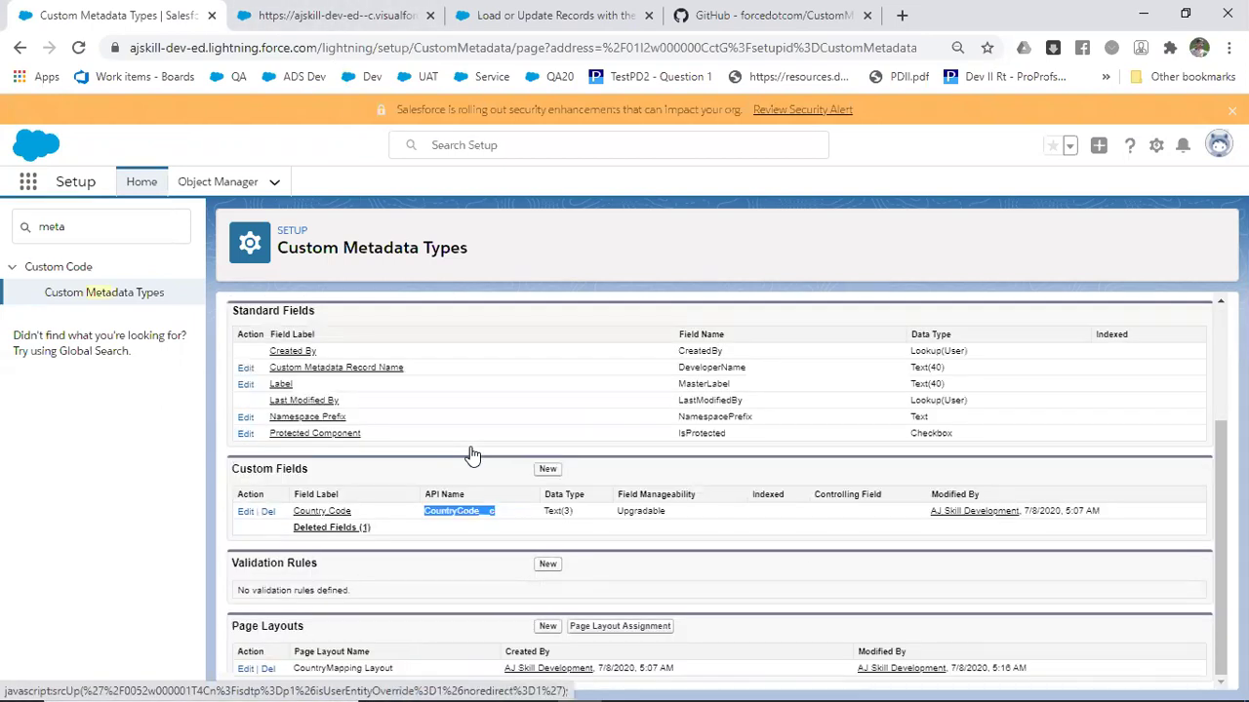
pyautogui.scroll(1, 472, 454)
pyautogui.scroll(-1, 472, 454)
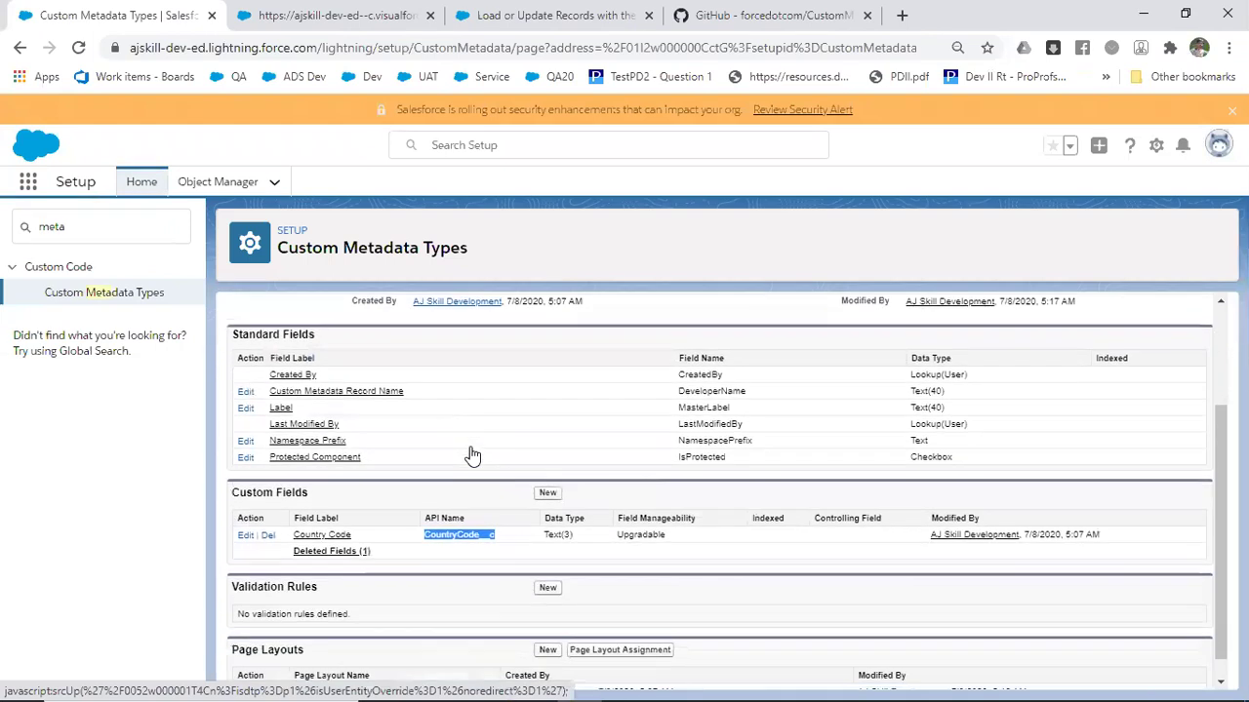
pyautogui.doubleClick(699, 390)
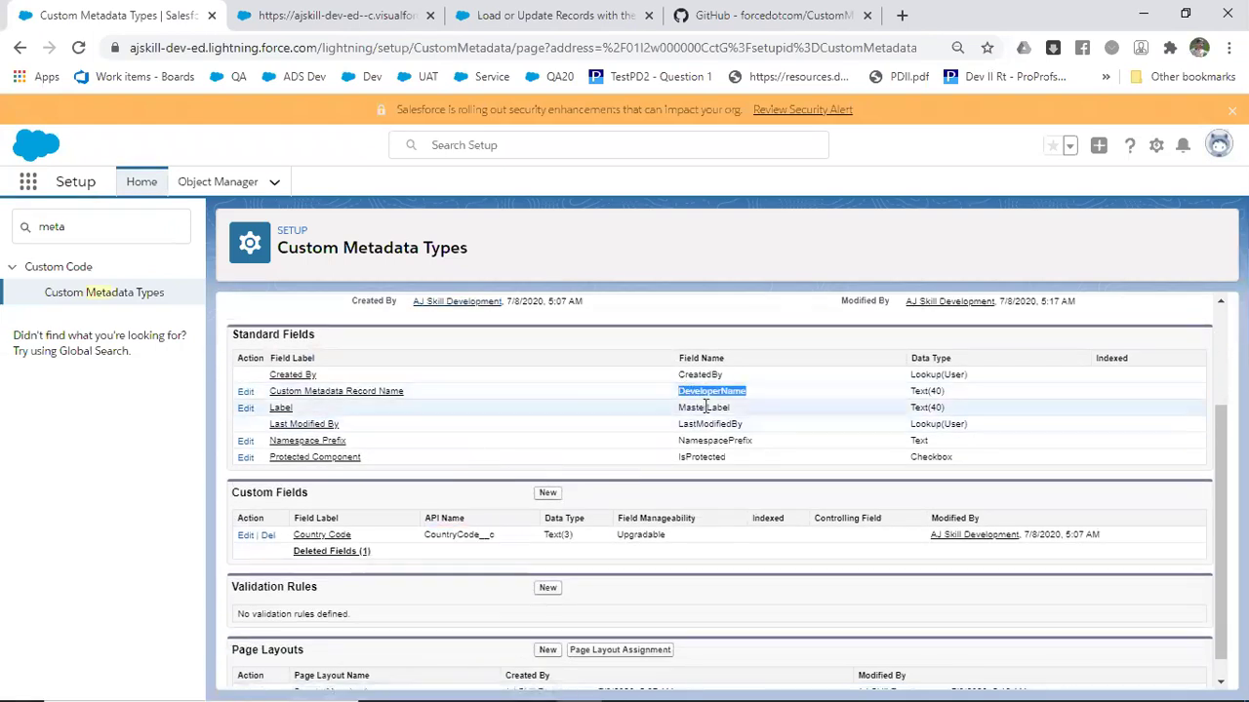
pyautogui.doubleClick(705, 407)
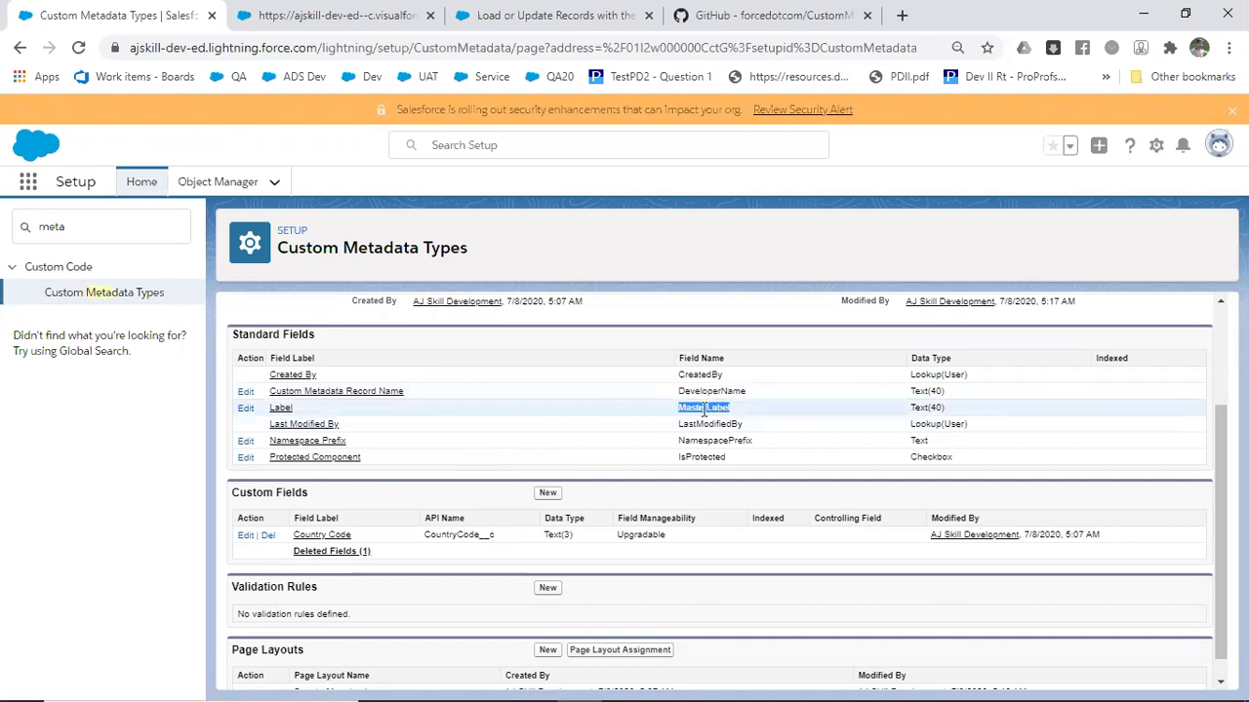
pyautogui.doubleClick(448, 536)
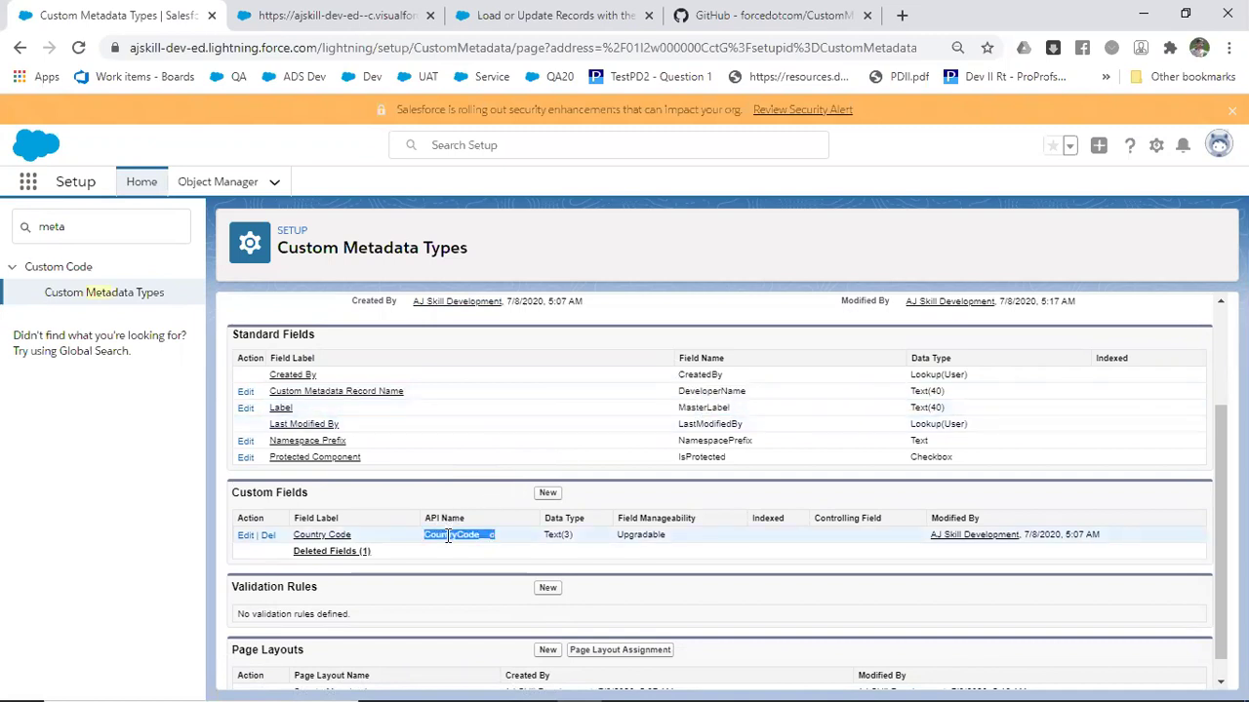
pyautogui.hotkey('alt', 'Tab')
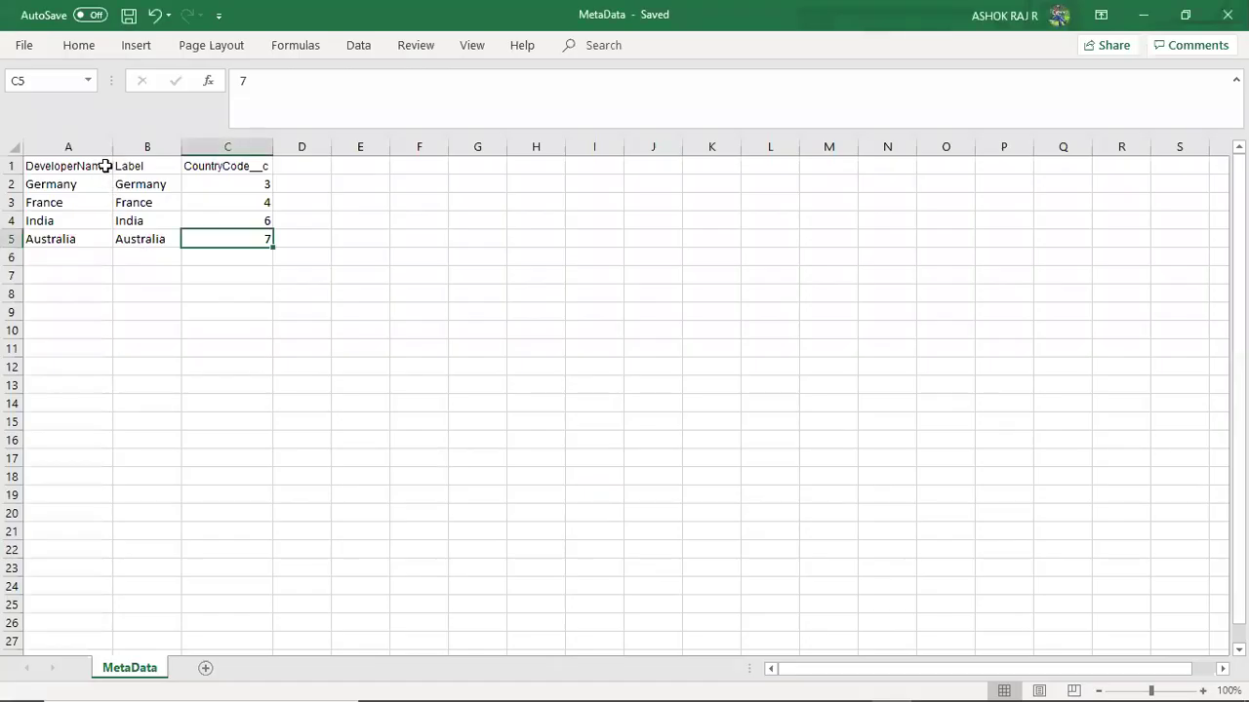
pyautogui.click(87, 165)
pyautogui.press('Tab')
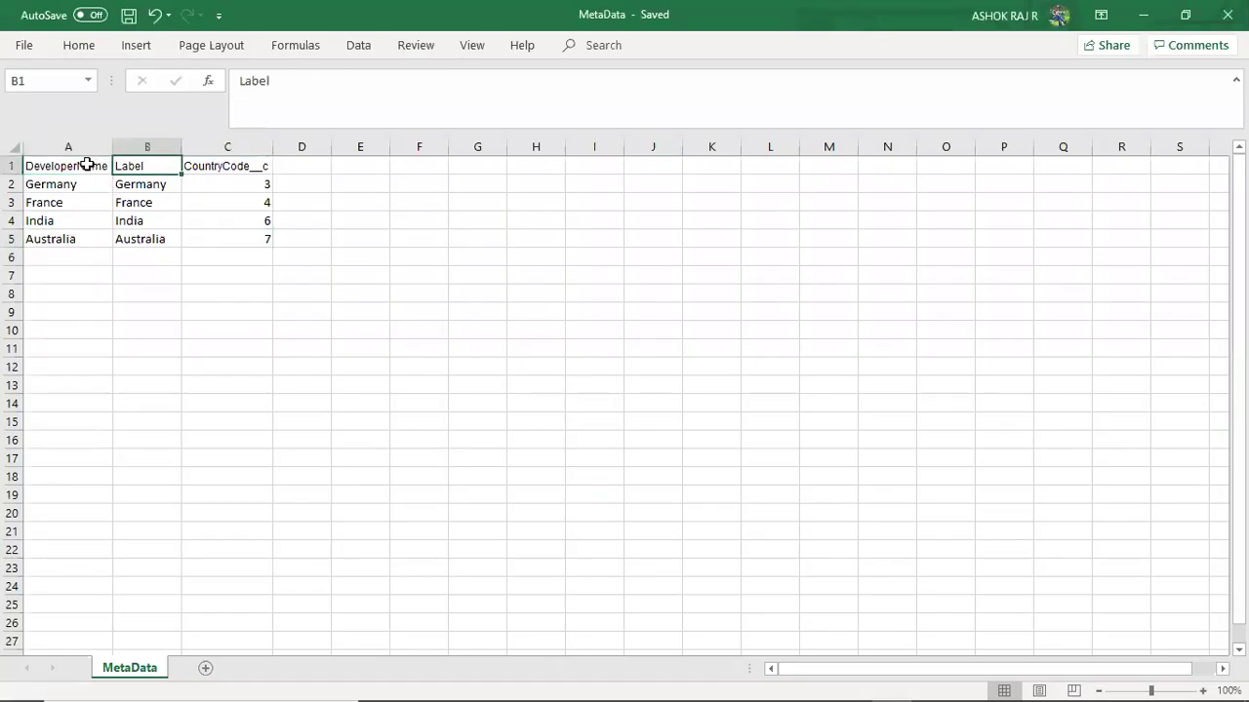
pyautogui.press('Tab')
pyautogui.hotkey('shift', 'Tab')
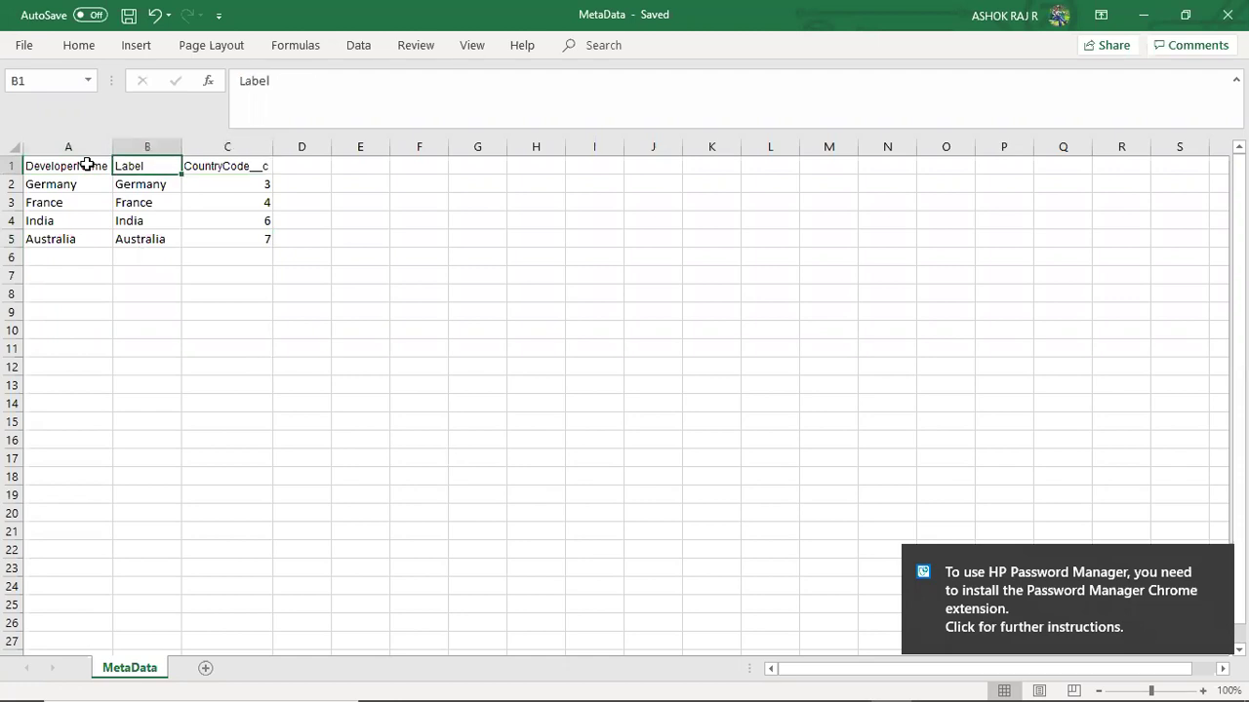
pyautogui.hotkey('shift', 'Tab')
pyautogui.press('Down')
pyautogui.hotkey('shift', 'Down')
pyautogui.hotkey('shift', 'Down')
pyautogui.hotkey('shift', 'Down')
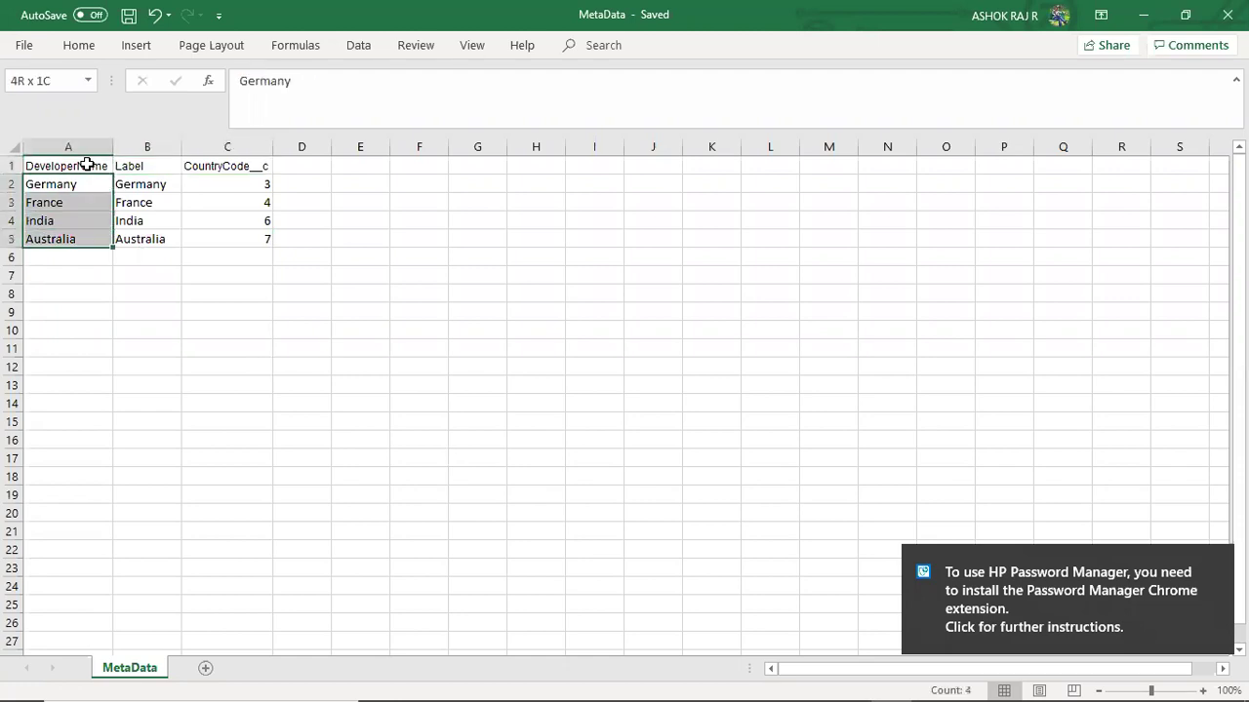
pyautogui.hotkey('shift', 'Right')
pyautogui.press('Right')
pyautogui.press('Right')
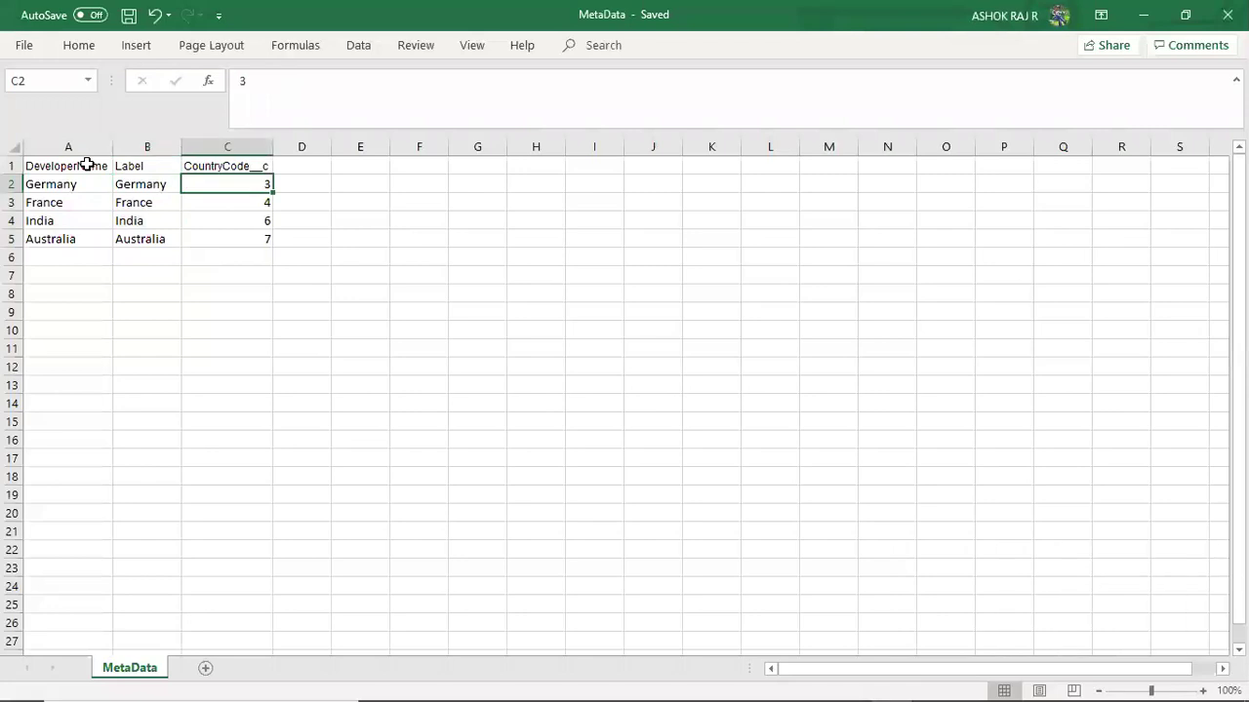
# Step: Upload MetaData.csv into CountryMapping__mdt, creating Germany, India, France and Australia records
pyautogui.hotkey('alt', 'Tab')
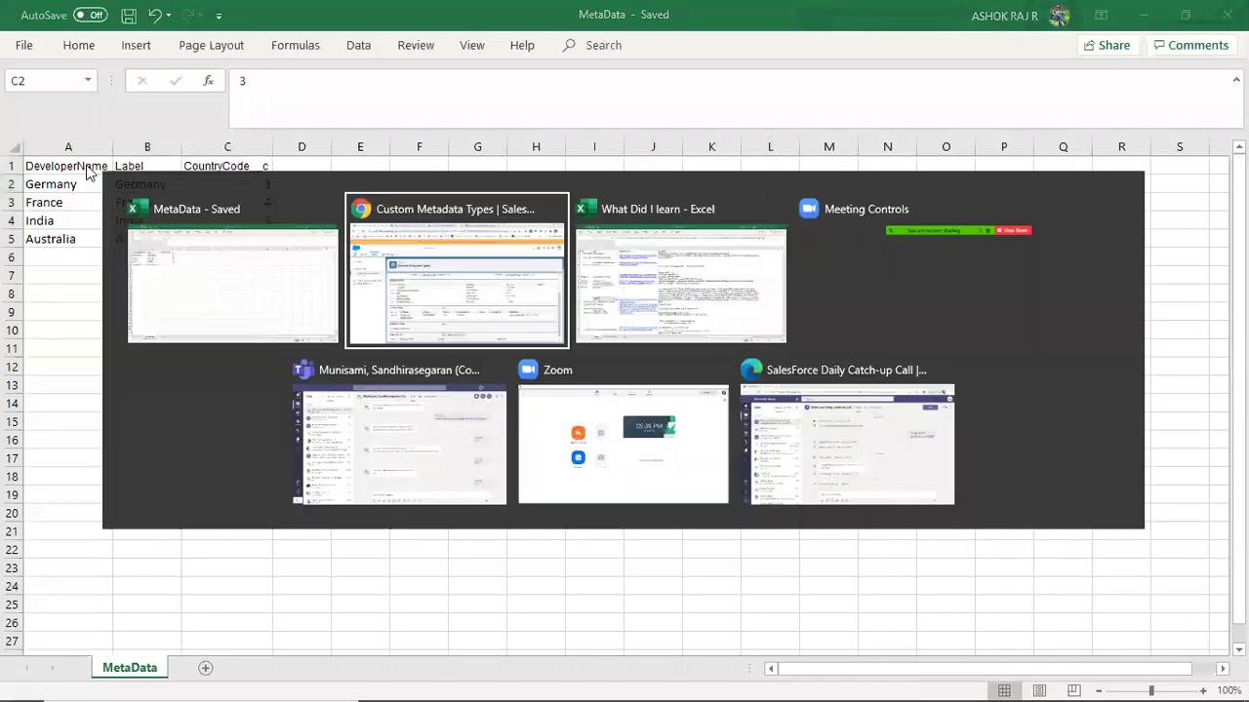
pyautogui.click(305, 20)
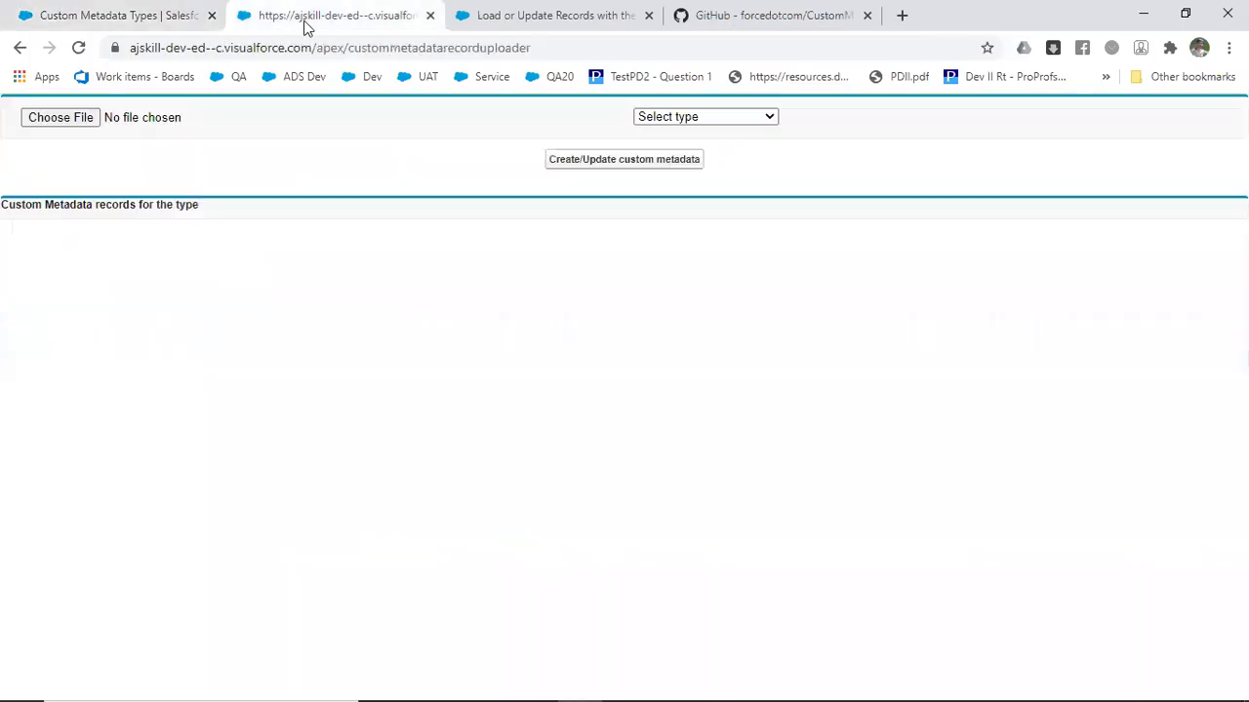
pyautogui.click(702, 117)
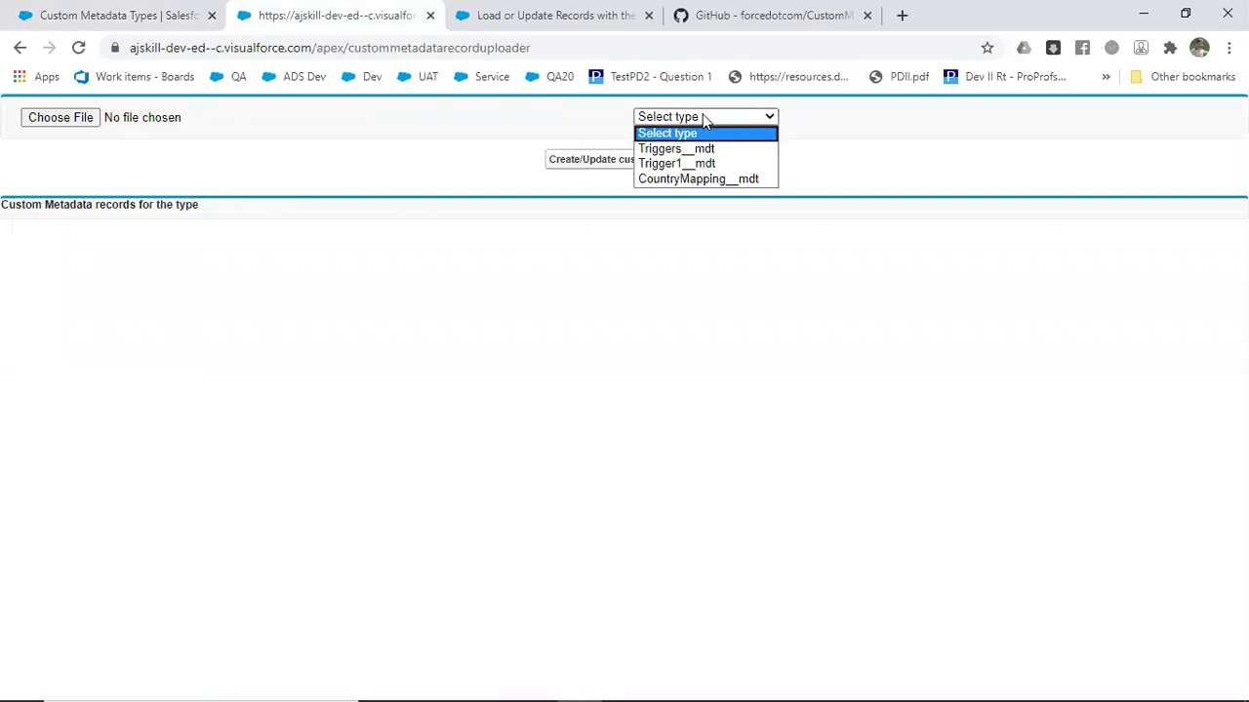
pyautogui.click(713, 182)
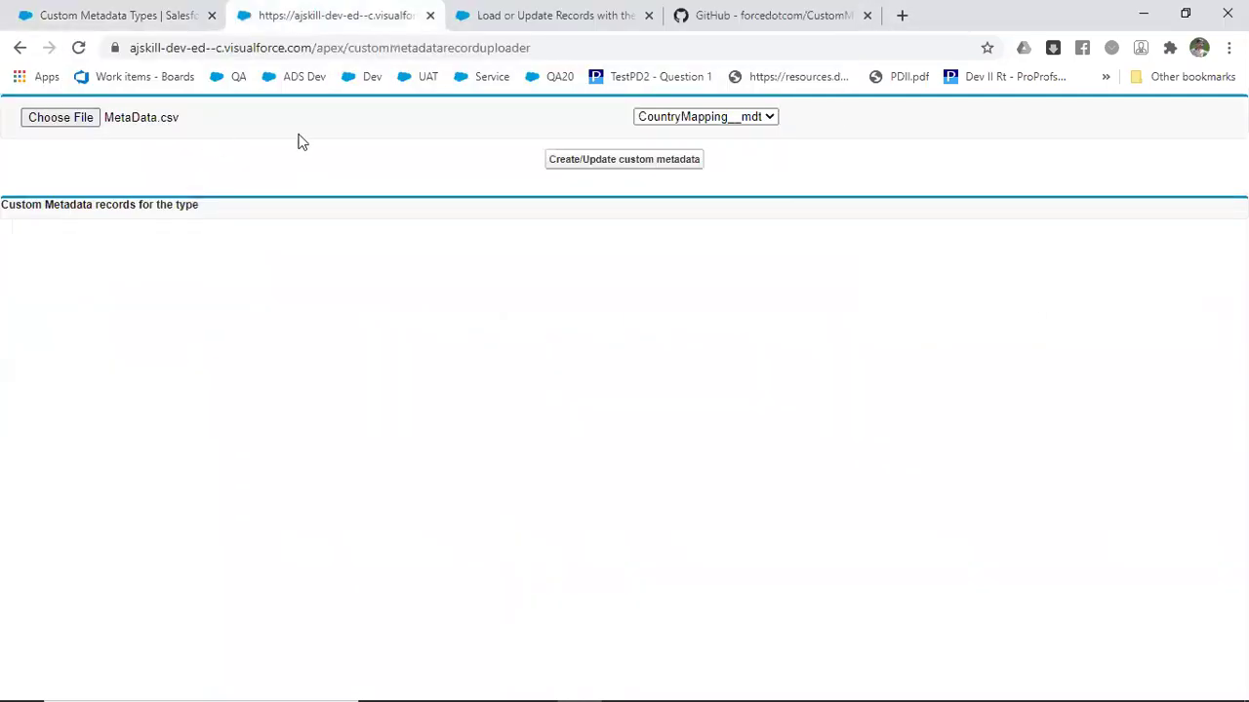
pyautogui.click(605, 160)
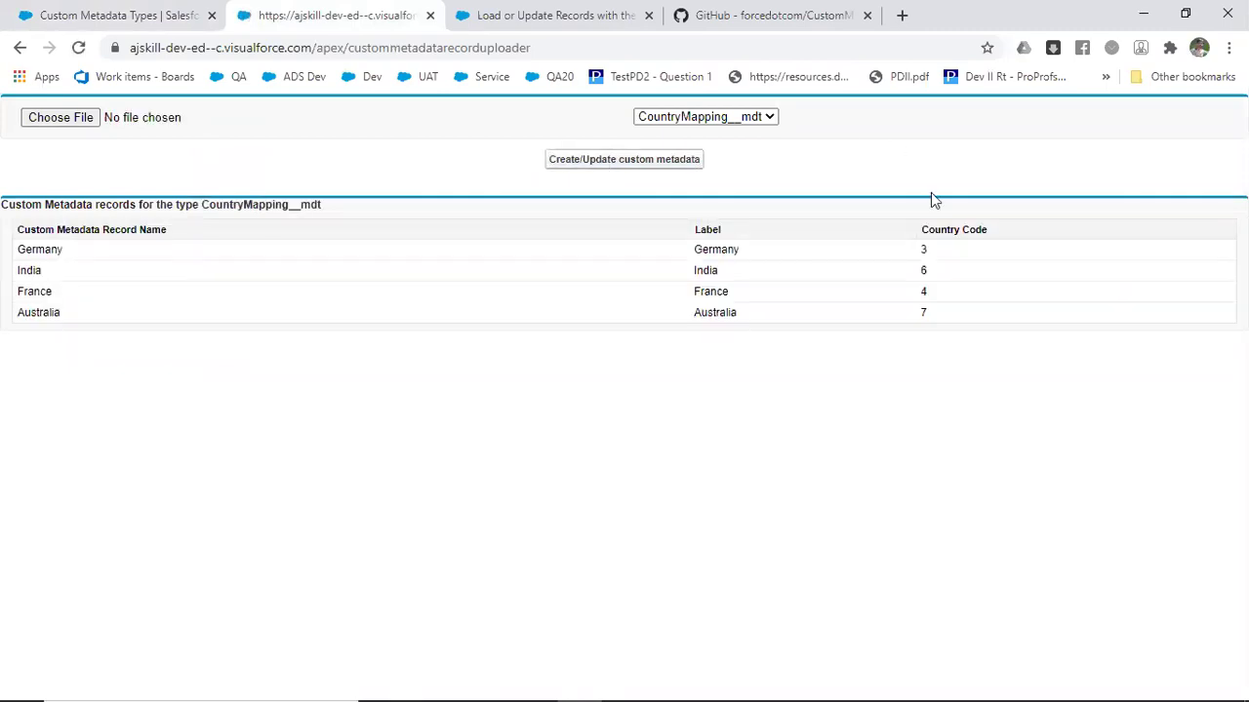
# Step: Reload setup and check the four CountryMappings records, confirming Germany's country code 3
pyautogui.click(129, 17)
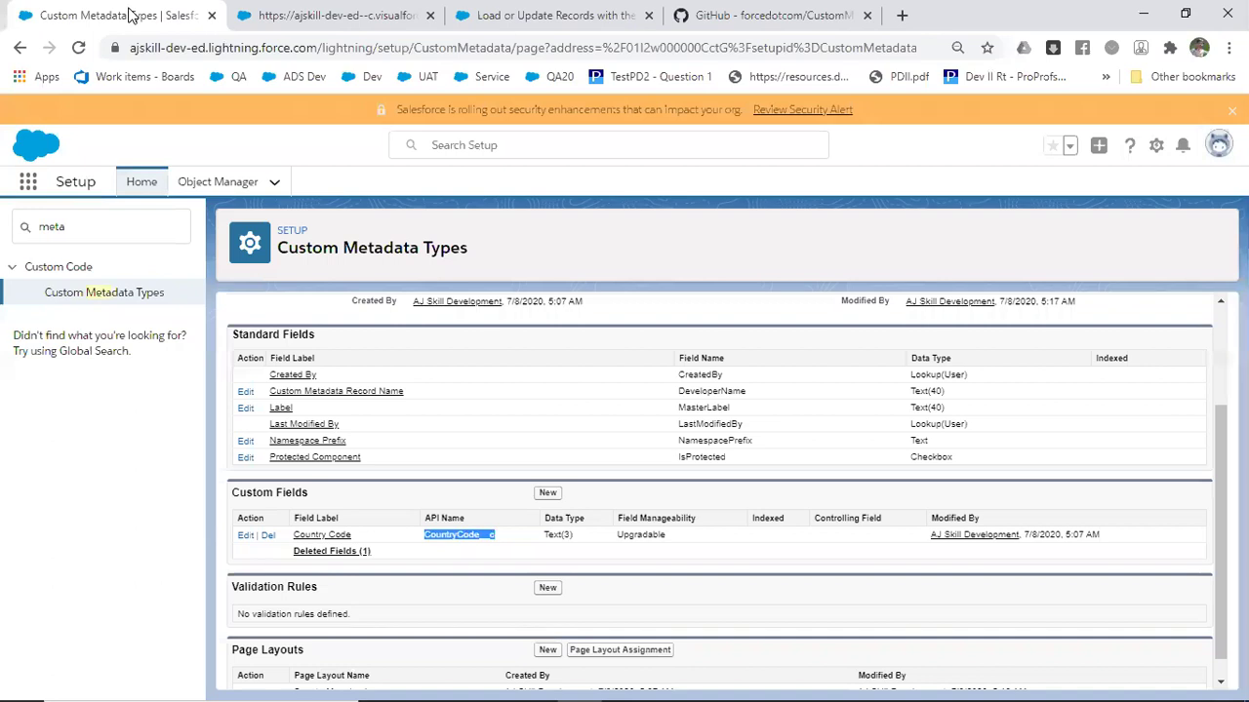
pyautogui.scroll(1, 627, 410)
pyautogui.click(557, 45)
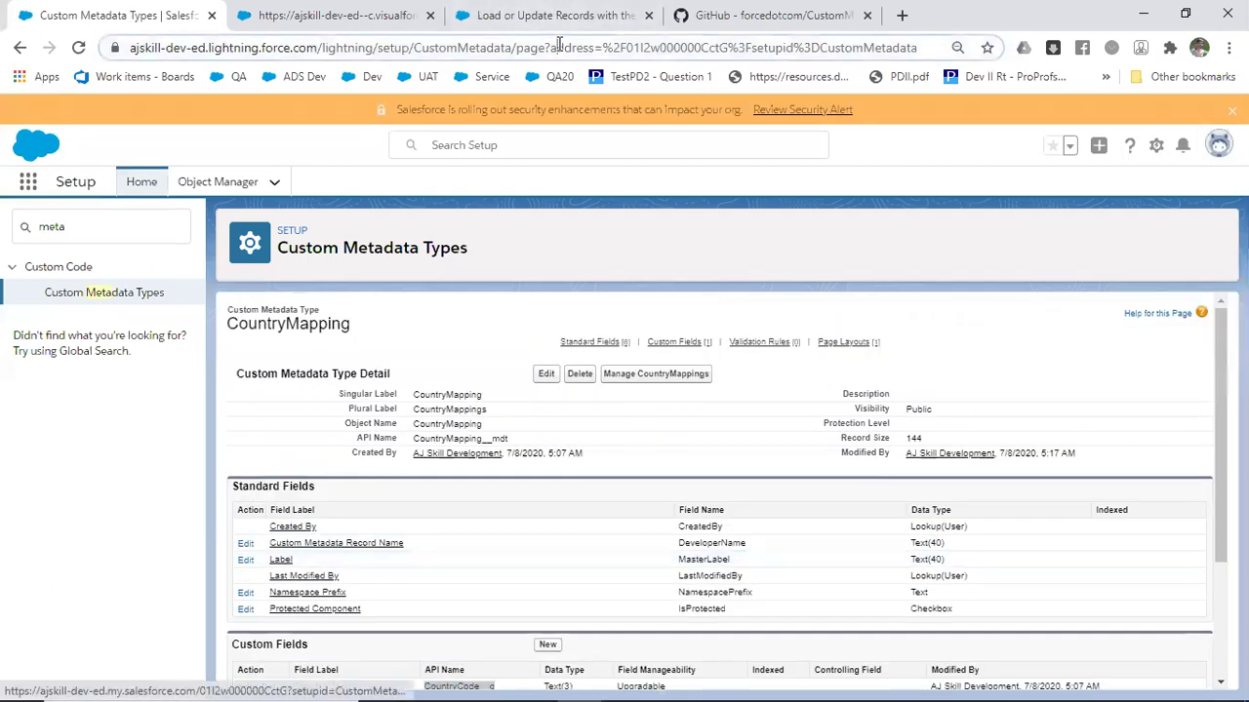
pyautogui.press('Return')
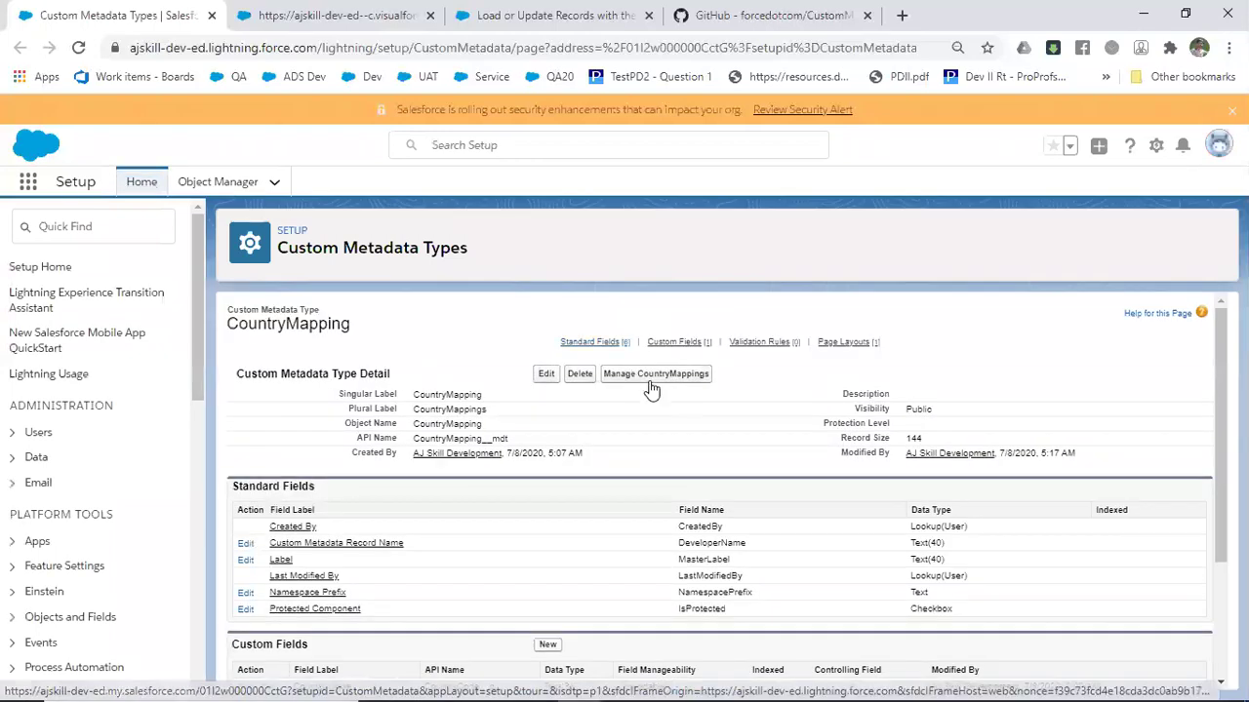
pyautogui.click(650, 381)
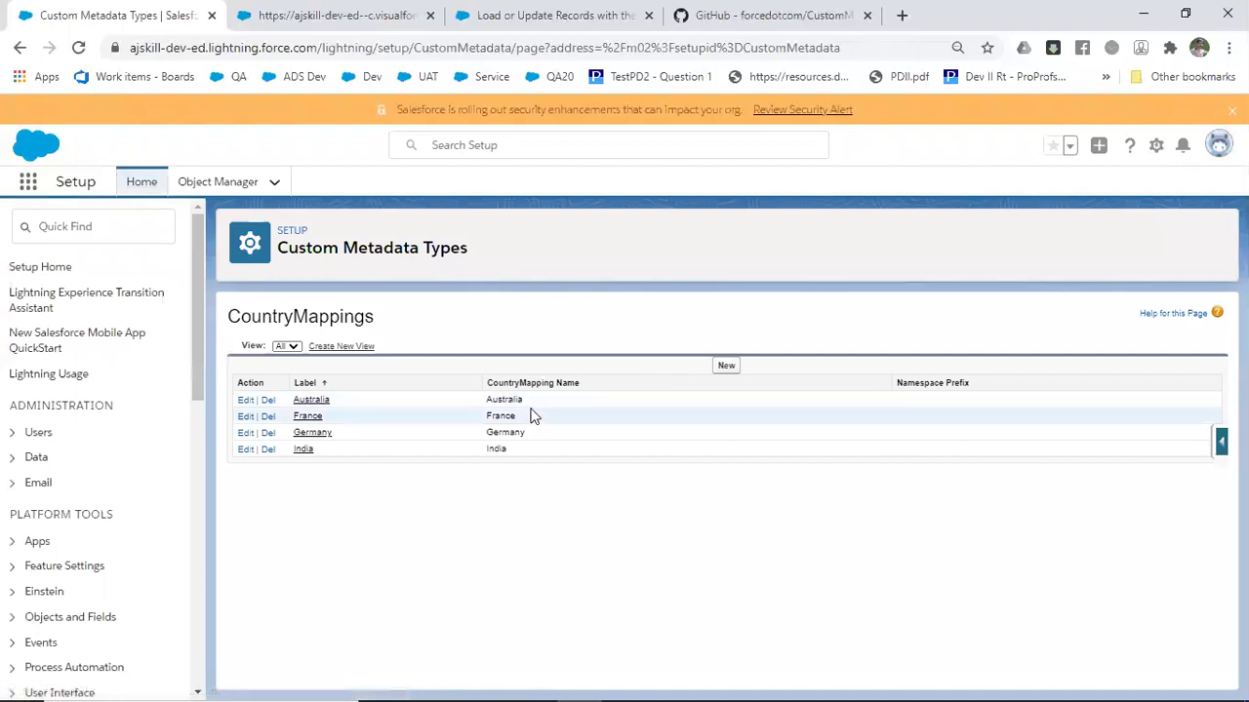
pyautogui.click(316, 433)
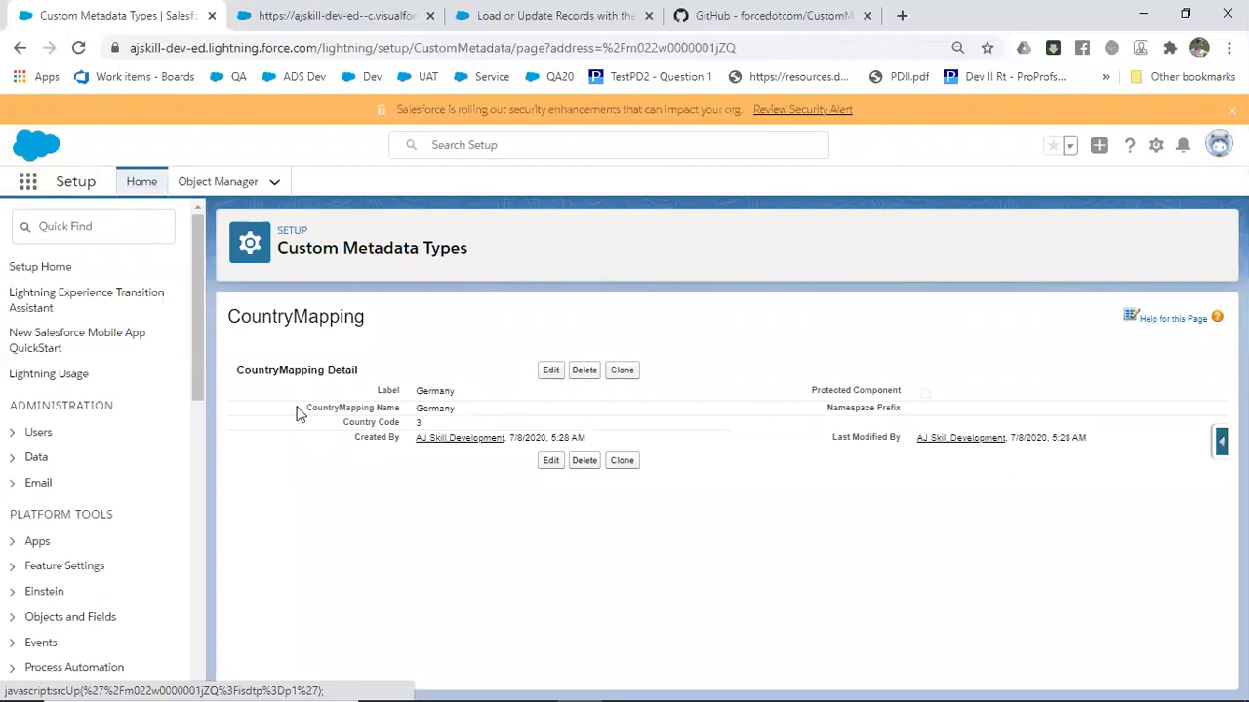
pyautogui.click(18, 53)
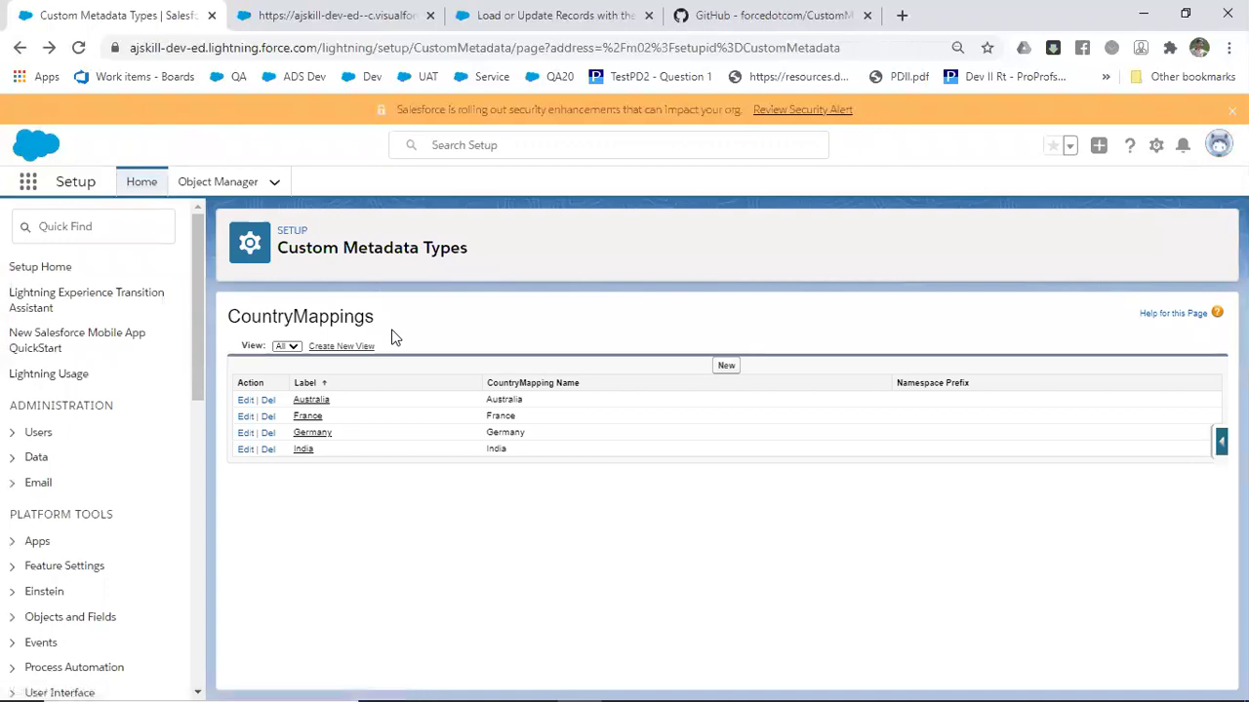
# Step: Enter country codes 1, 2, 3, 4 for Germany, France, India, Australia and save the workbook
pyautogui.hotkey('alt', 'Tab')
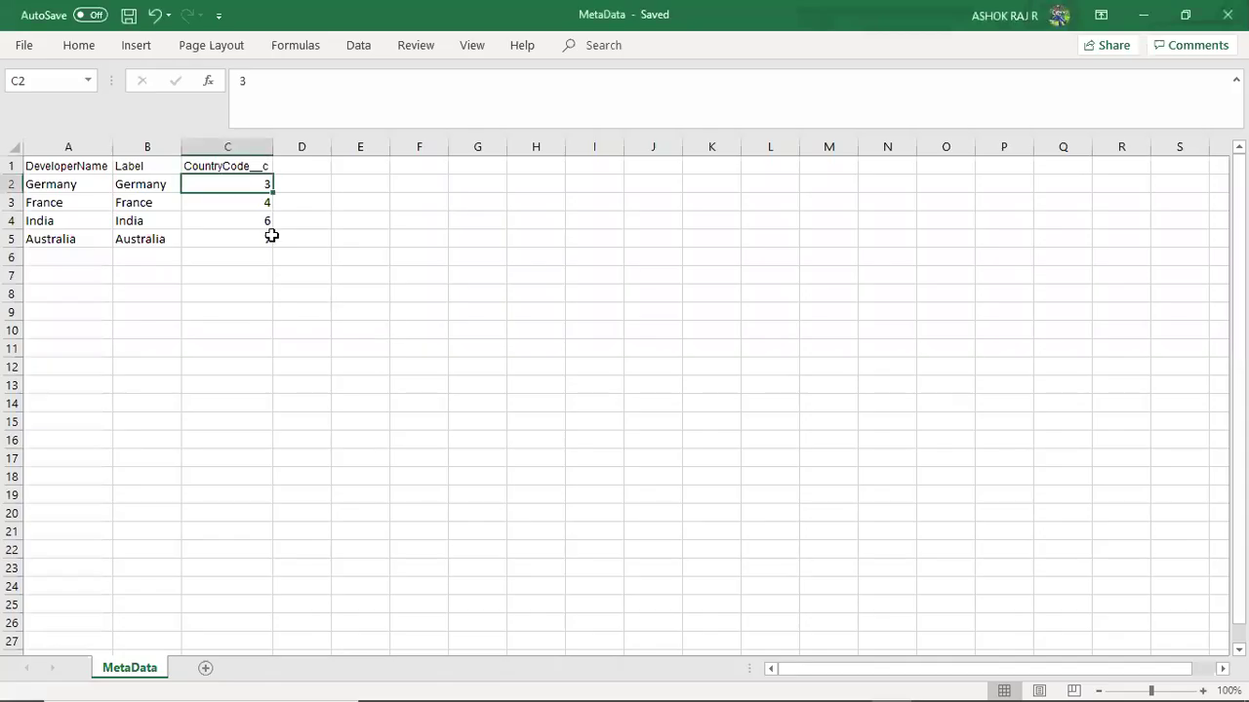
pyautogui.write('1')
pyautogui.press('Return')
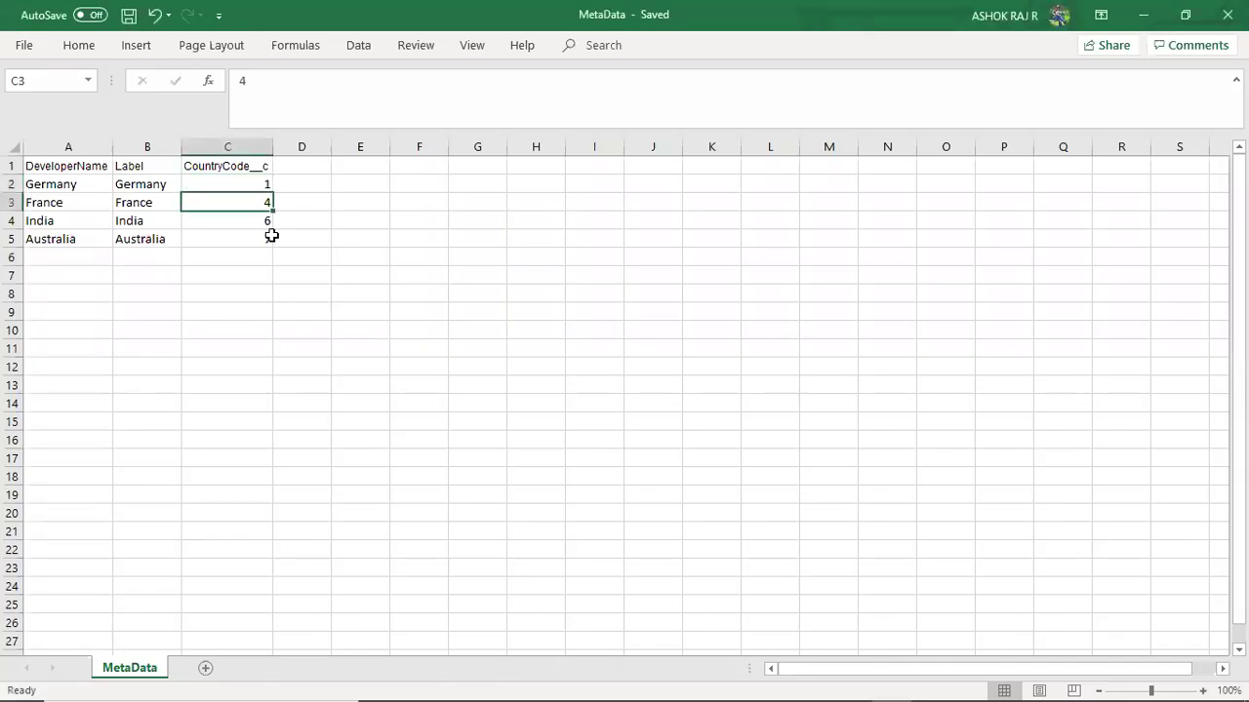
pyautogui.write('2')
pyautogui.press('Return')
pyautogui.write('3')
pyautogui.press('Return')
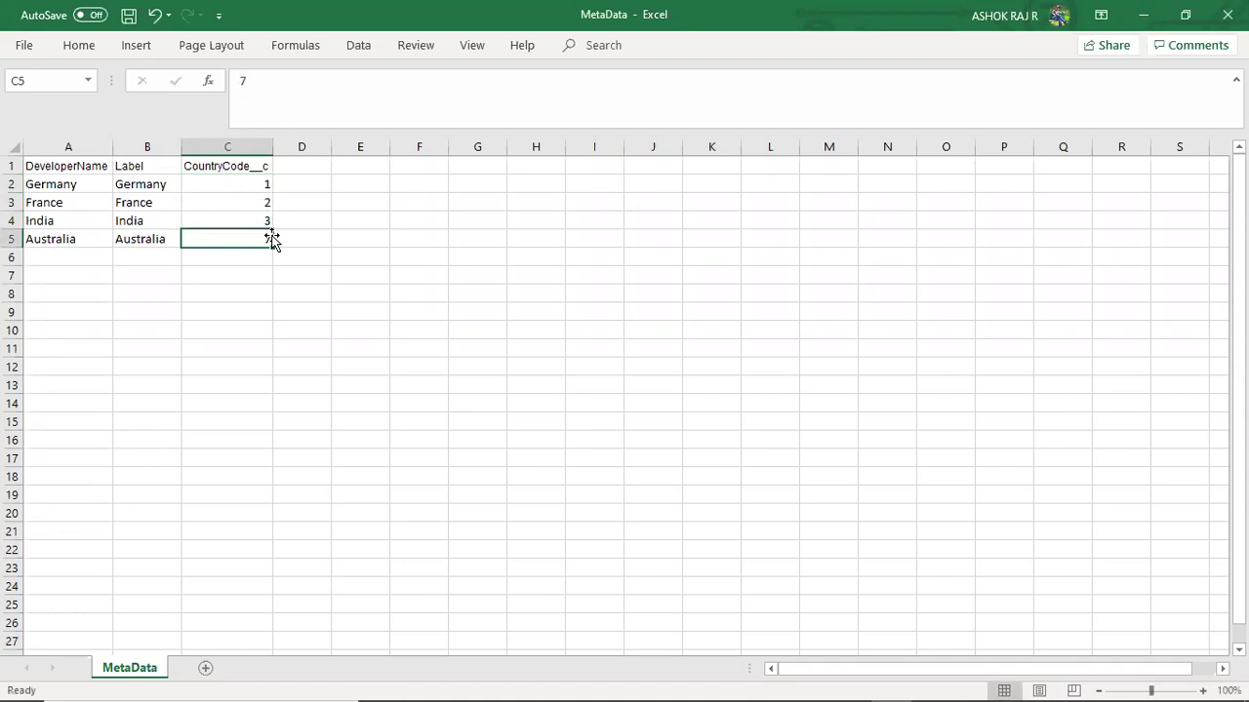
pyautogui.write('4')
pyautogui.press('Return')
pyautogui.hotkey('ctrl', 's')
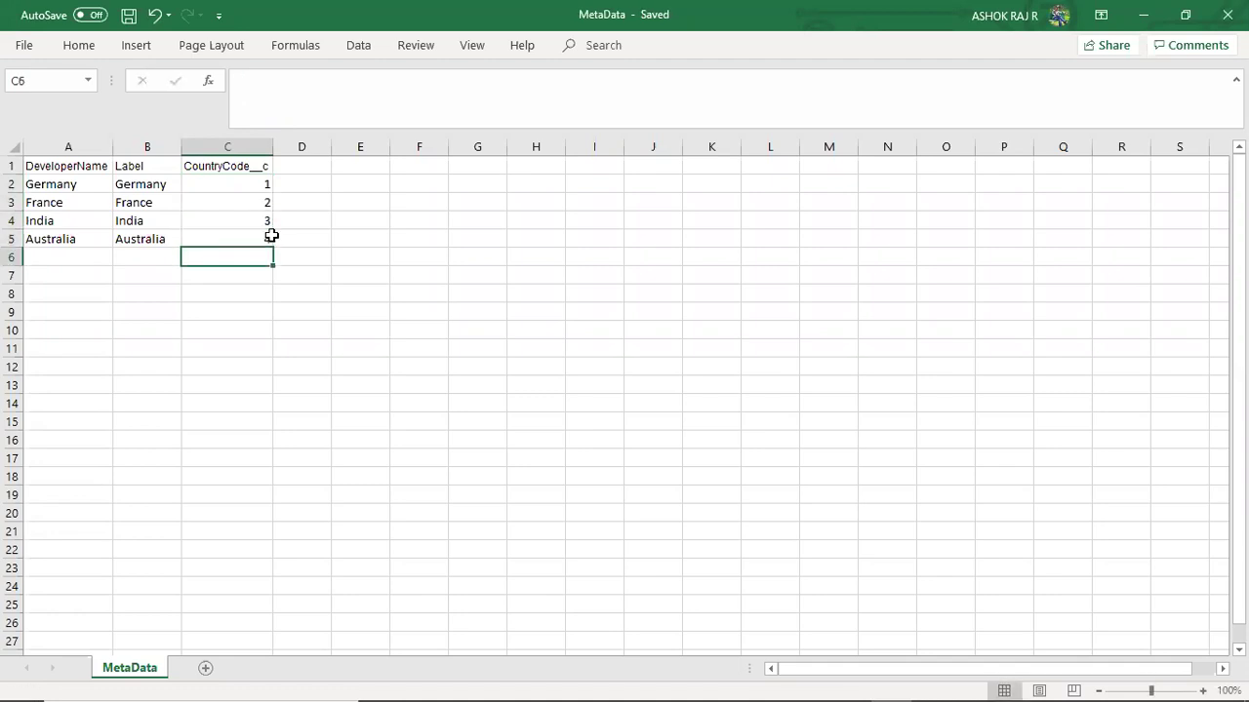
pyautogui.hotkey('alt', 'Tab')
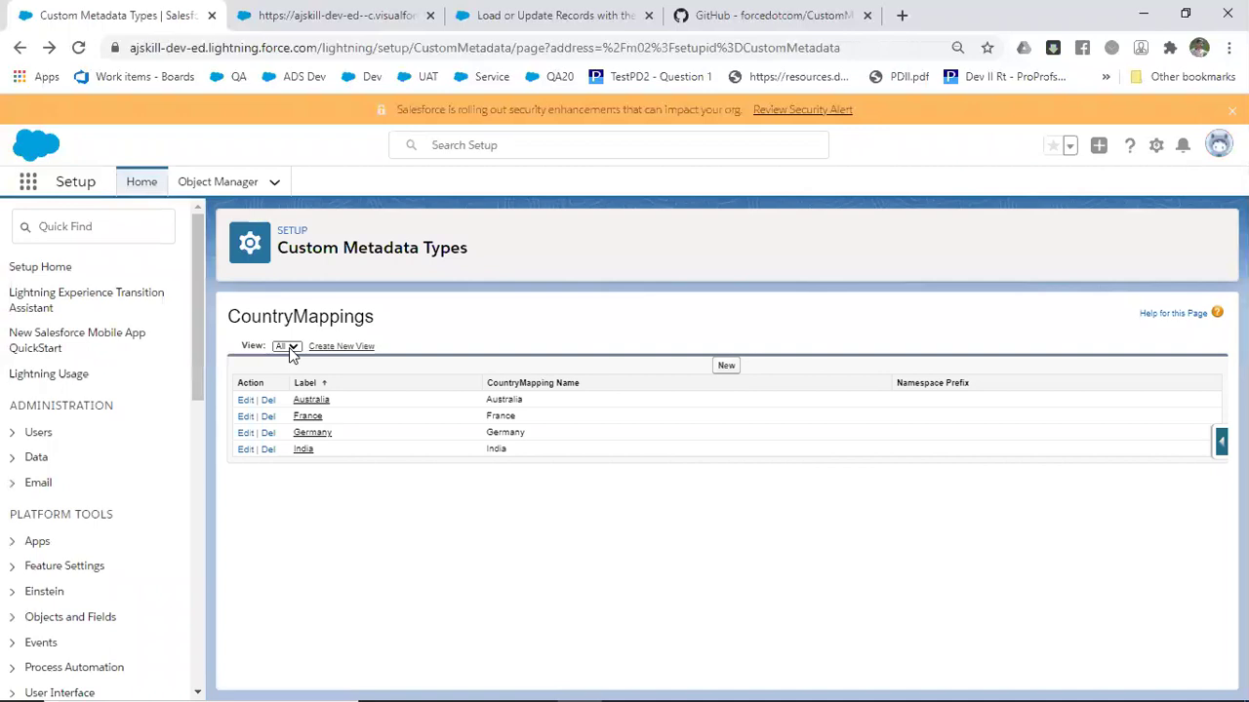
# Step: Save a new CountryMappings list view named ALL1 that displays the Country Code field
pyautogui.click(332, 348)
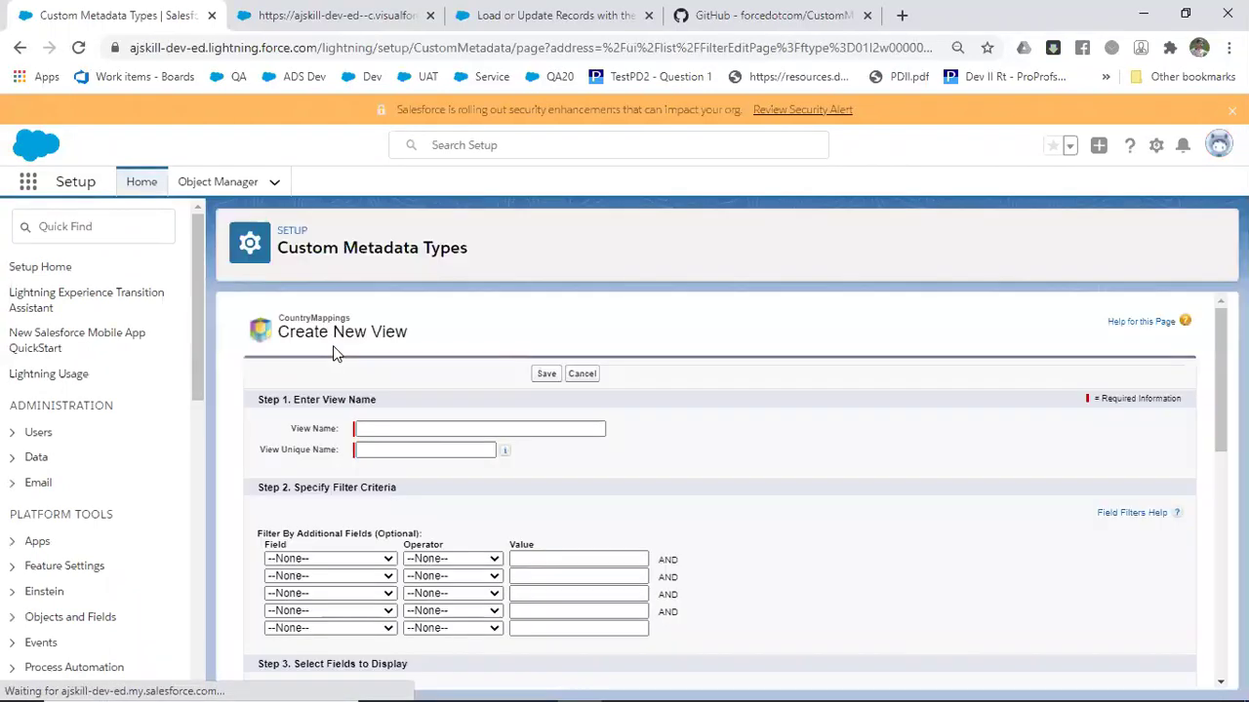
pyautogui.click(413, 431)
pyautogui.write('ALL')
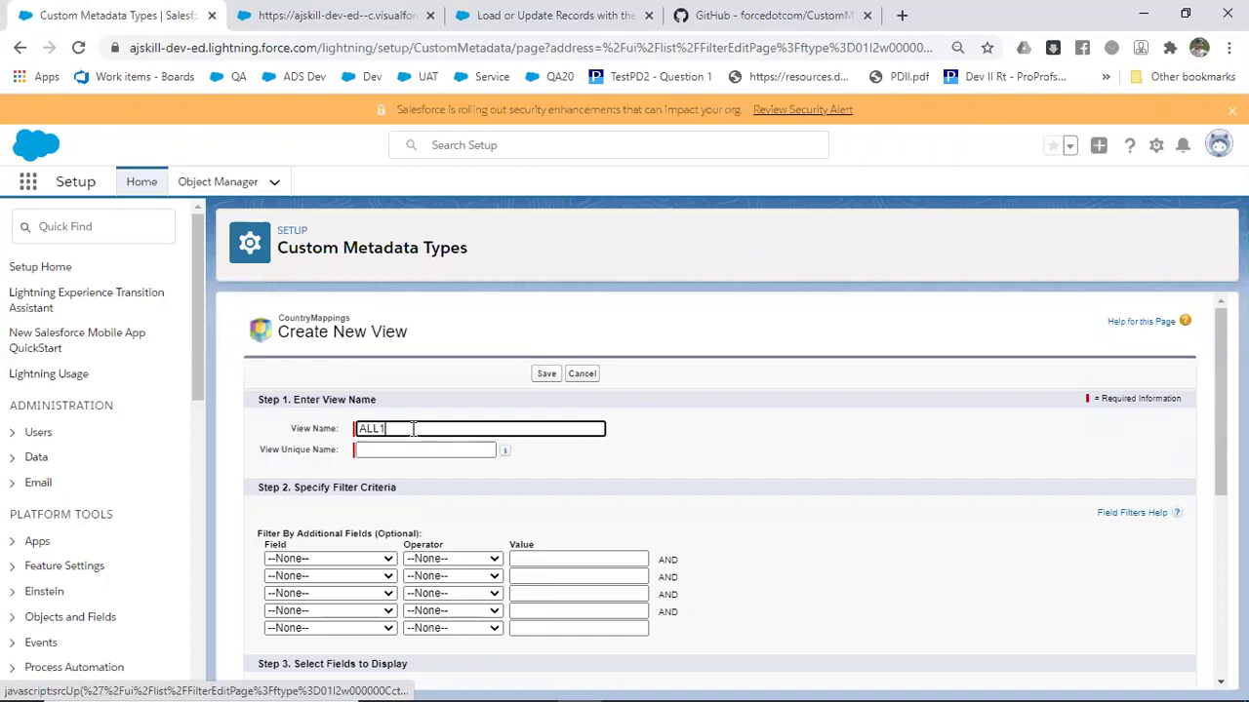
pyautogui.press('Tab')
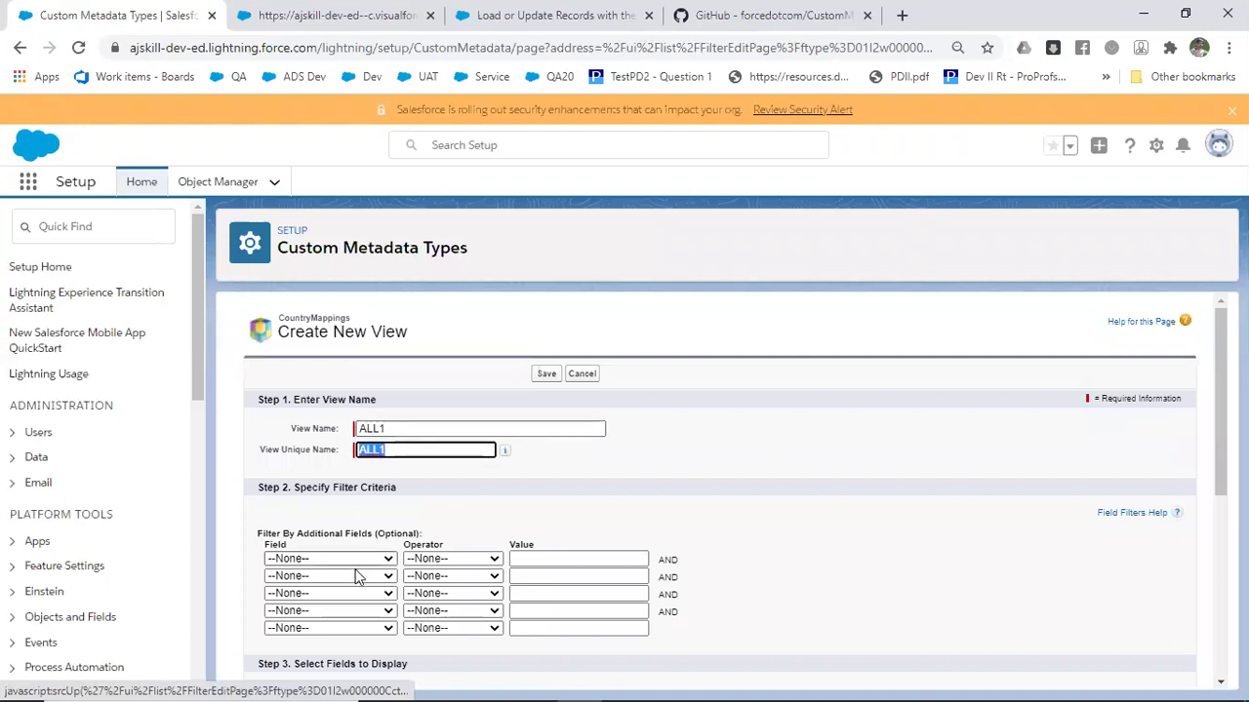
pyautogui.scroll(-3, 517, 500)
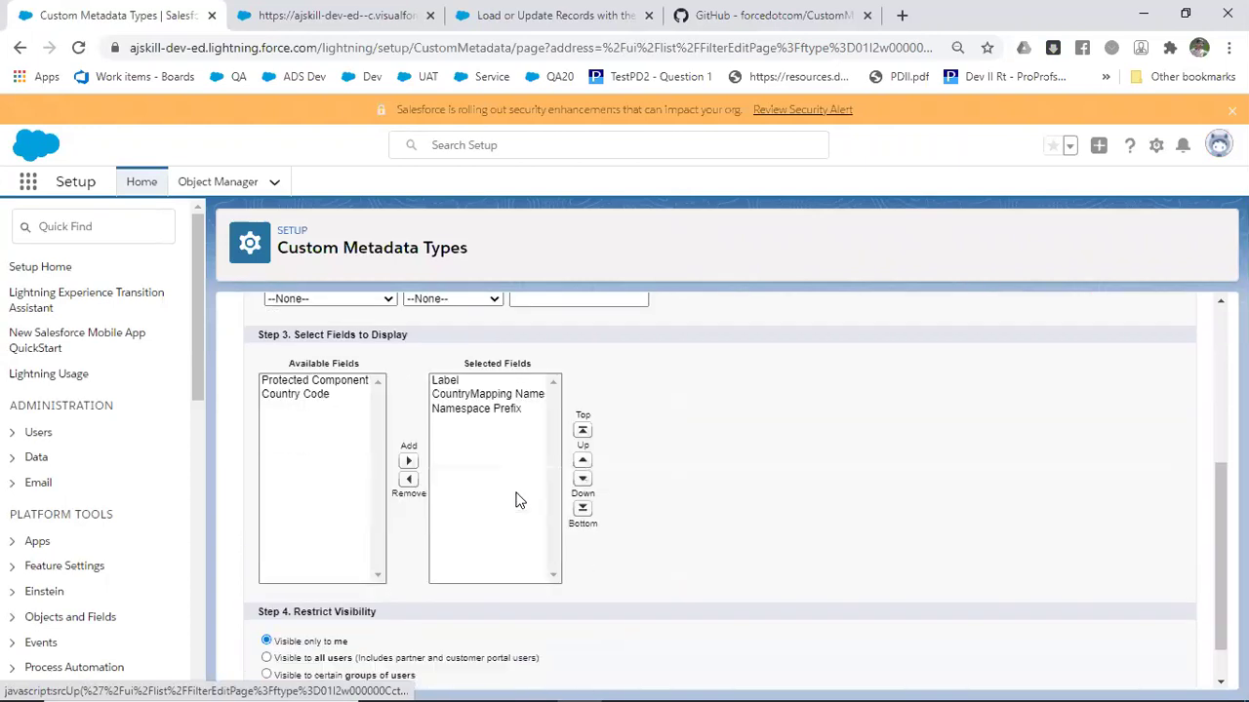
pyautogui.click(312, 394)
pyautogui.click(408, 462)
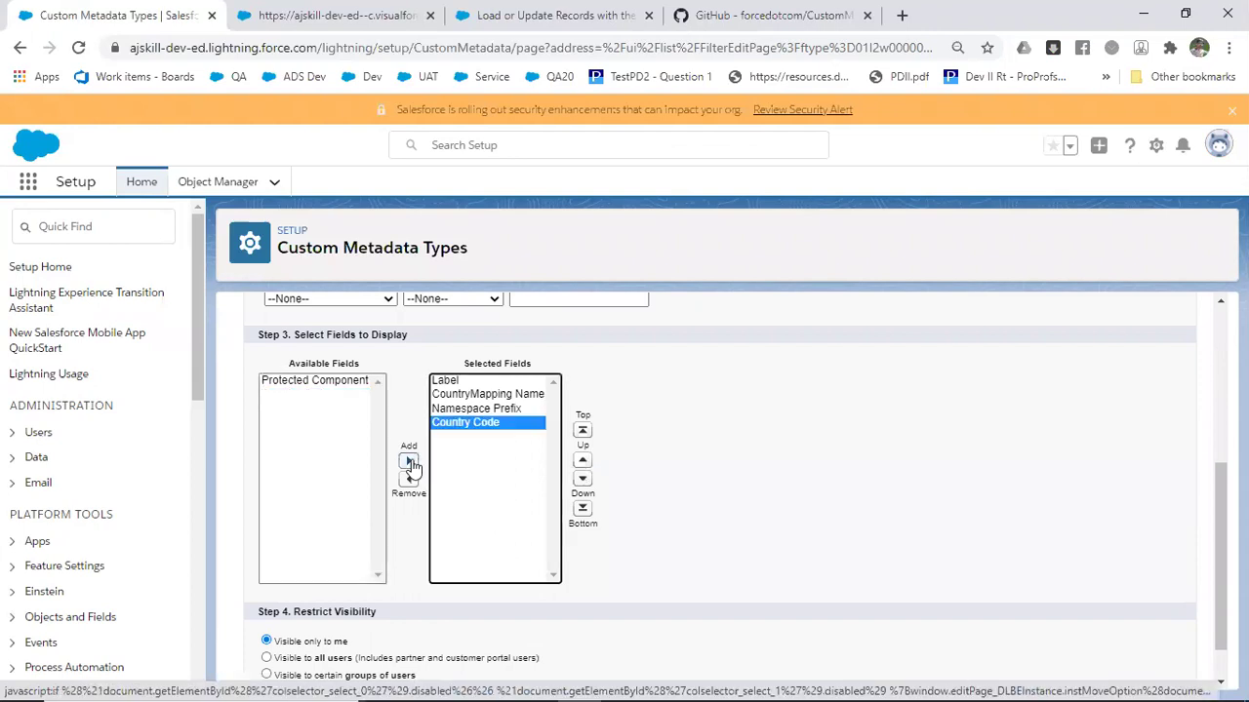
pyautogui.scroll(3, 772, 385)
pyautogui.click(546, 374)
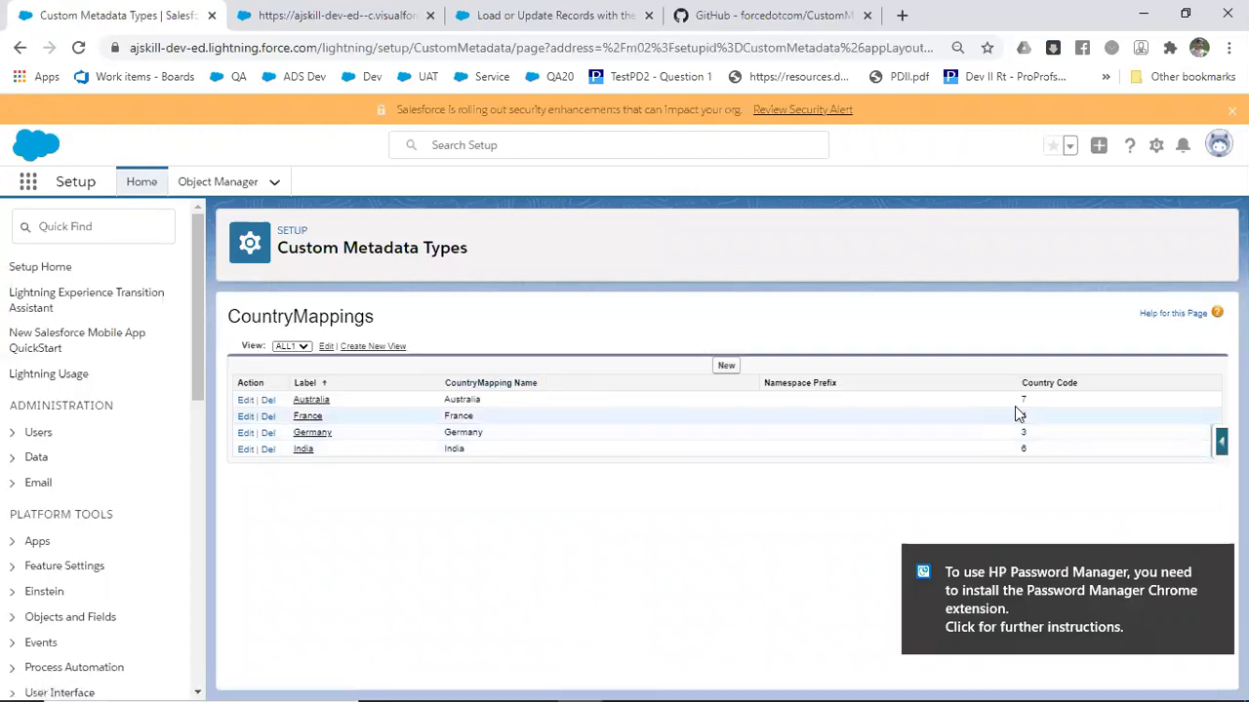
pyautogui.hotkey('alt', 'Tab')
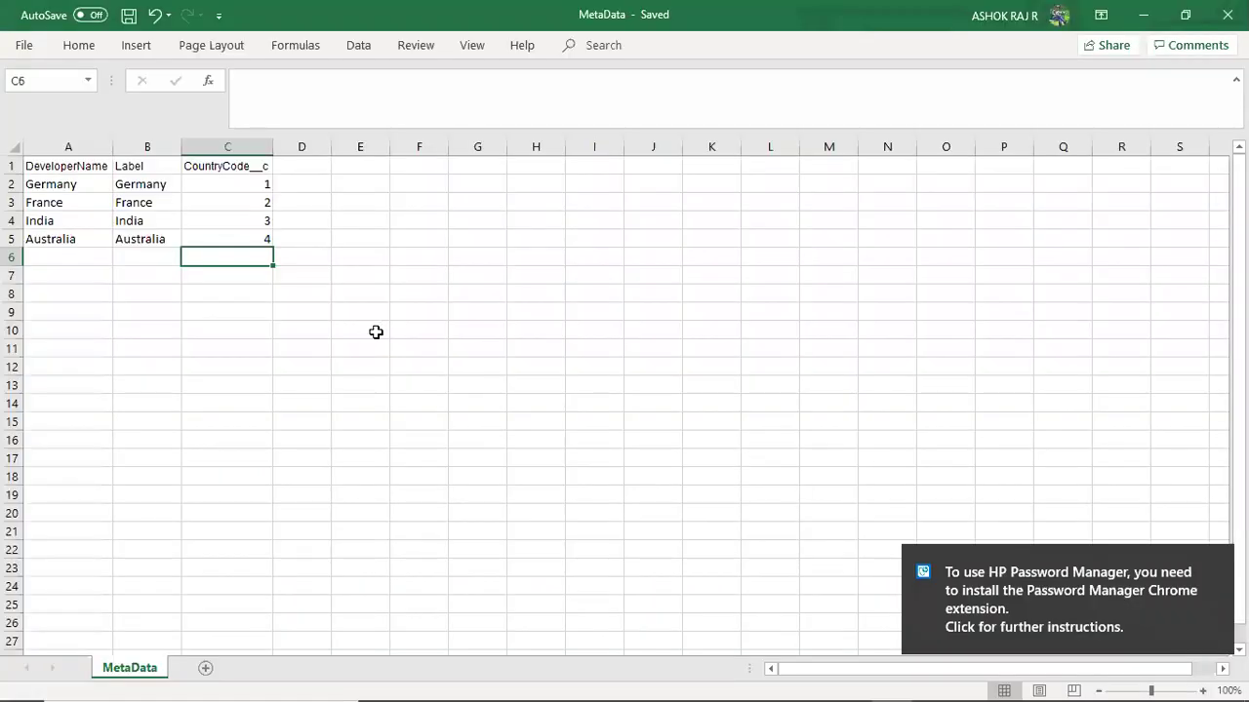
# Step: Re-upload MetaData.csv to update codes to Germany 1, France 2, India 3, Australia 4
pyautogui.hotkey('alt', 'Tab')
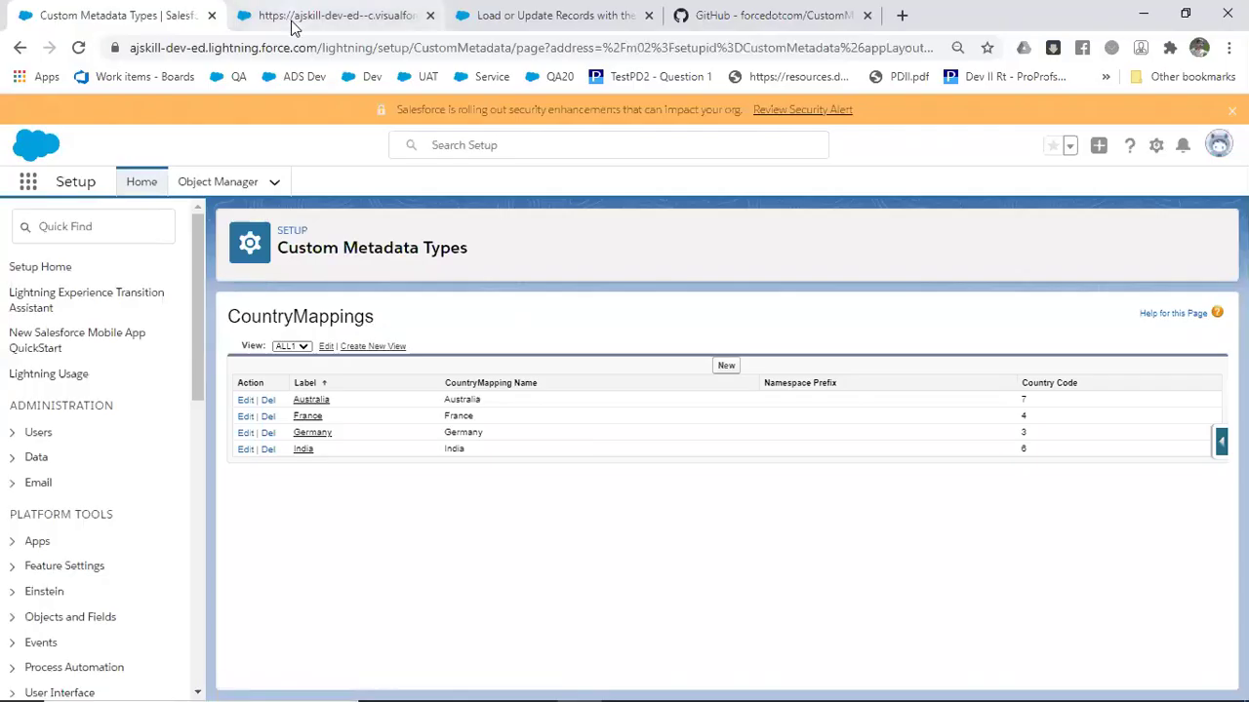
pyautogui.click(293, 21)
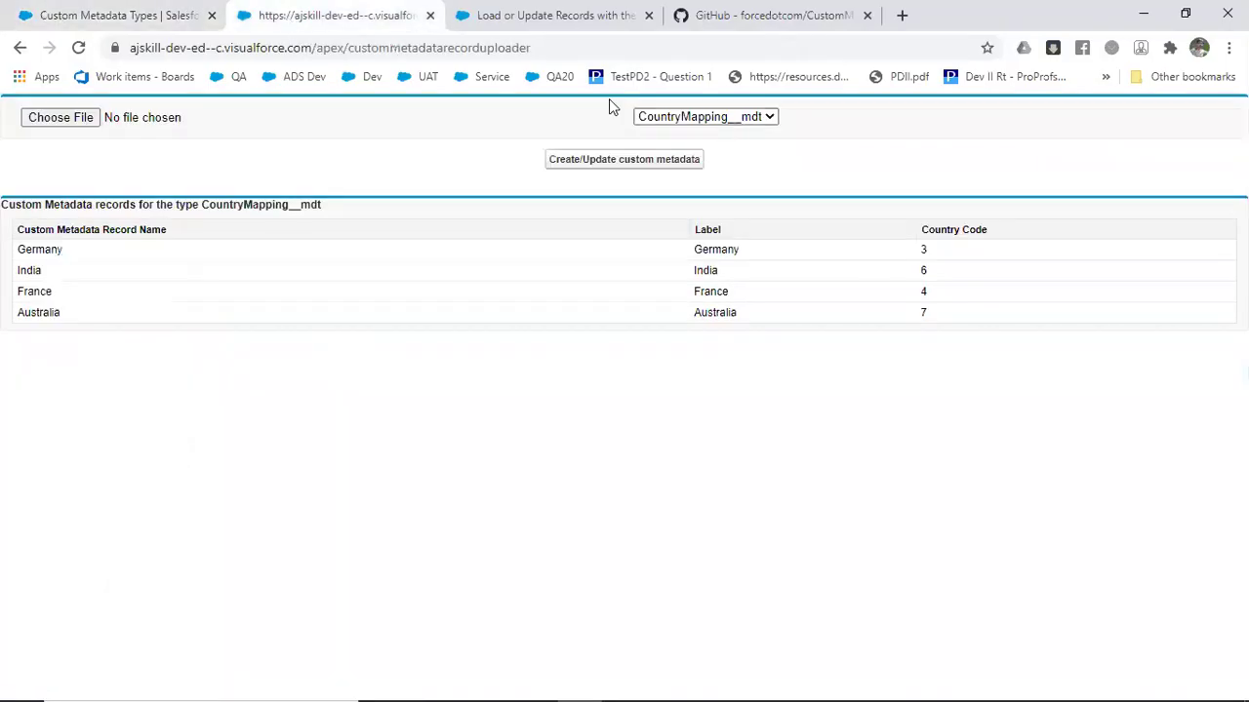
pyautogui.click(88, 119)
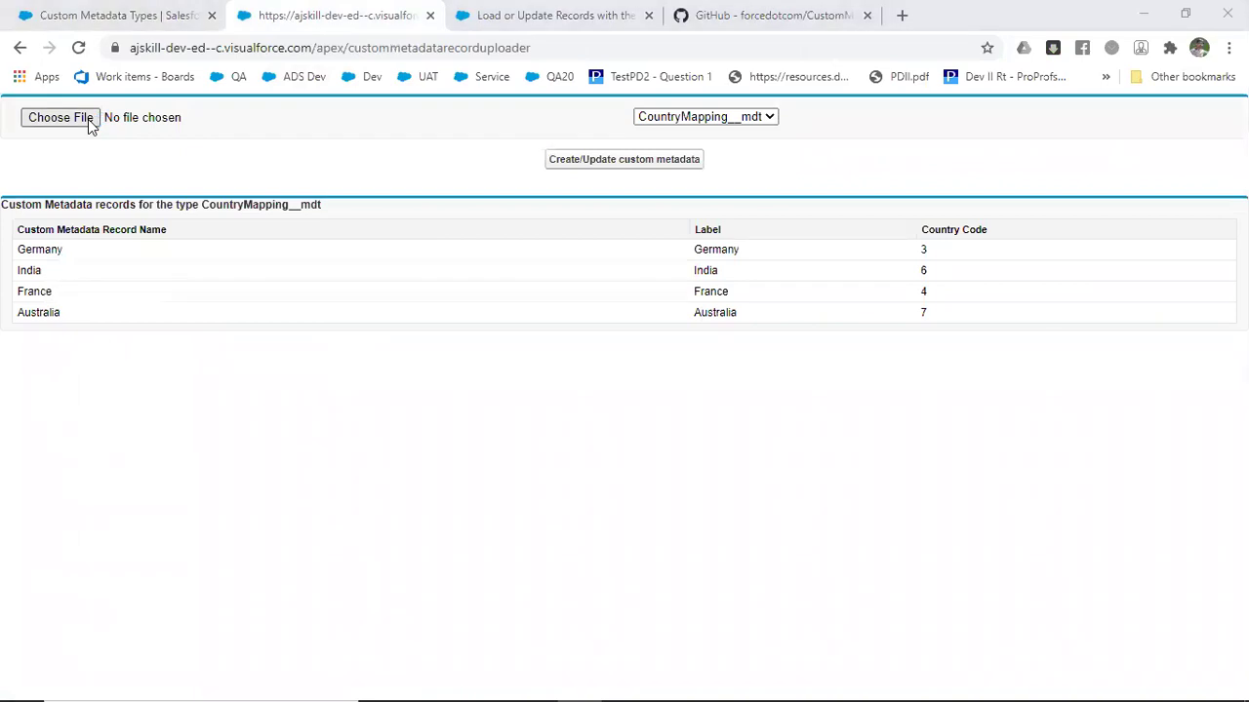
pyautogui.doubleClick(205, 146)
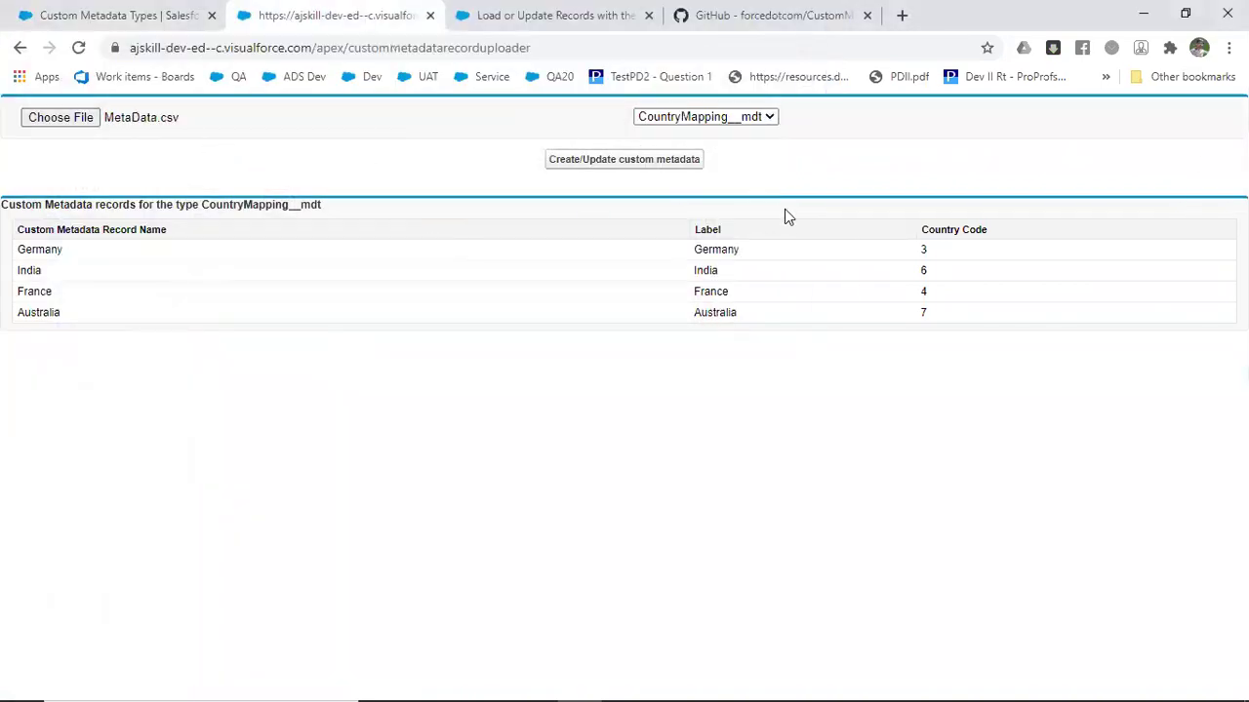
pyautogui.click(662, 167)
pyautogui.click(61, 118)
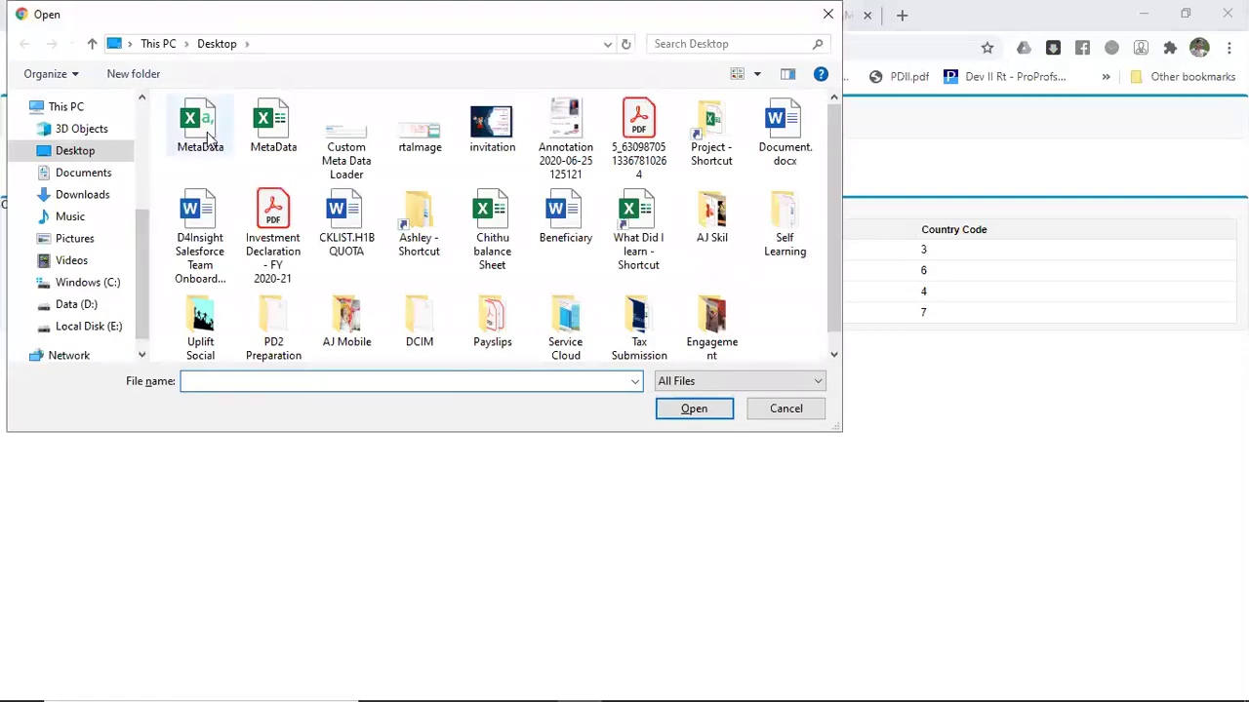
pyautogui.doubleClick(207, 133)
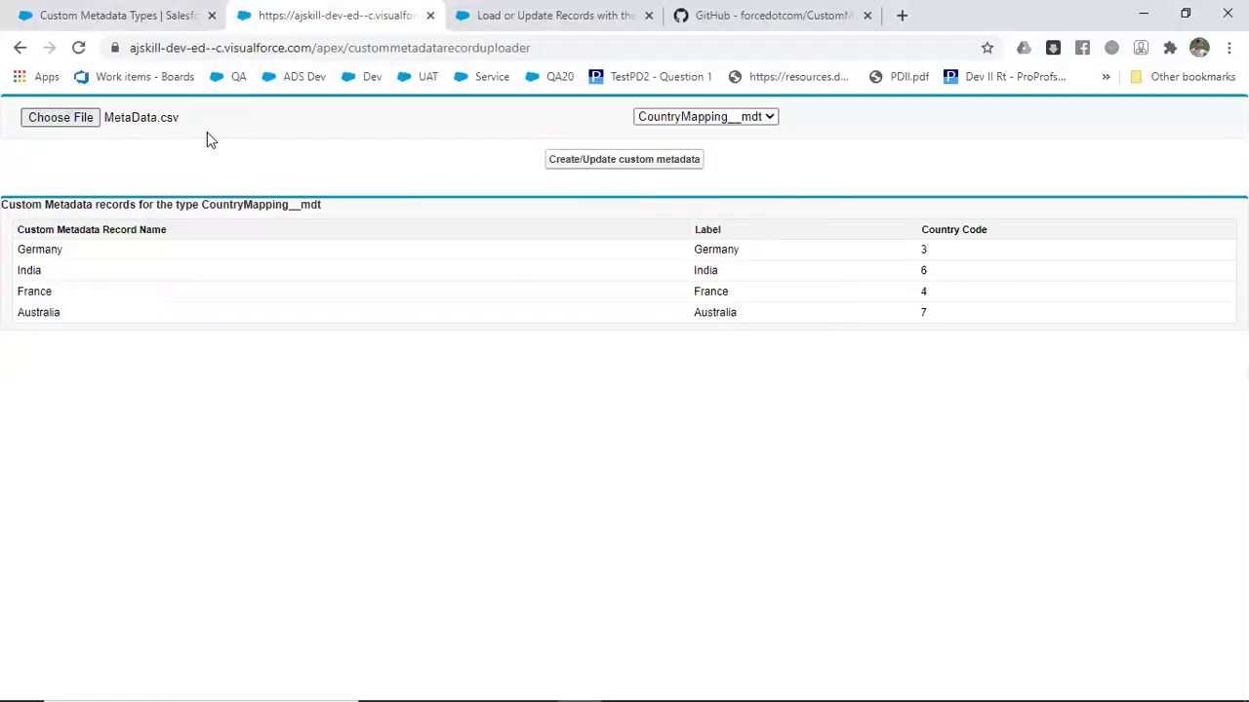
pyautogui.click(659, 168)
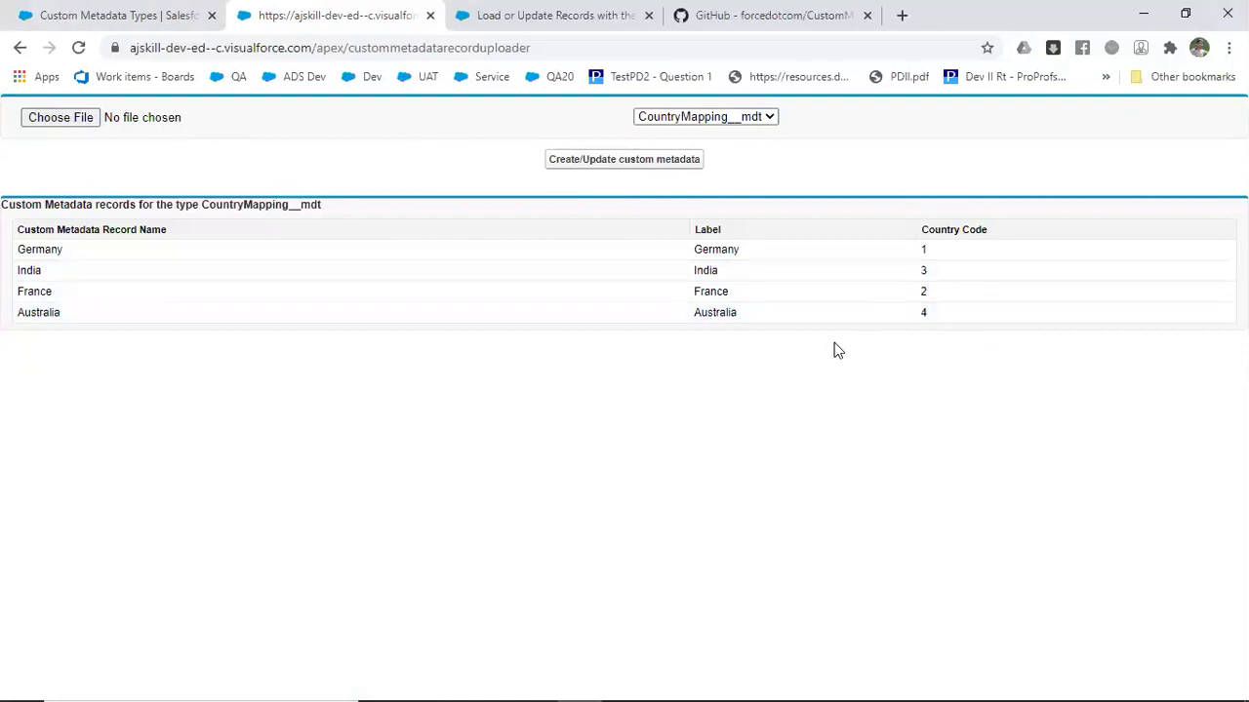
pyautogui.hotkey('alt', 'Tab')
pyautogui.hotkey('alt', 'Tab')
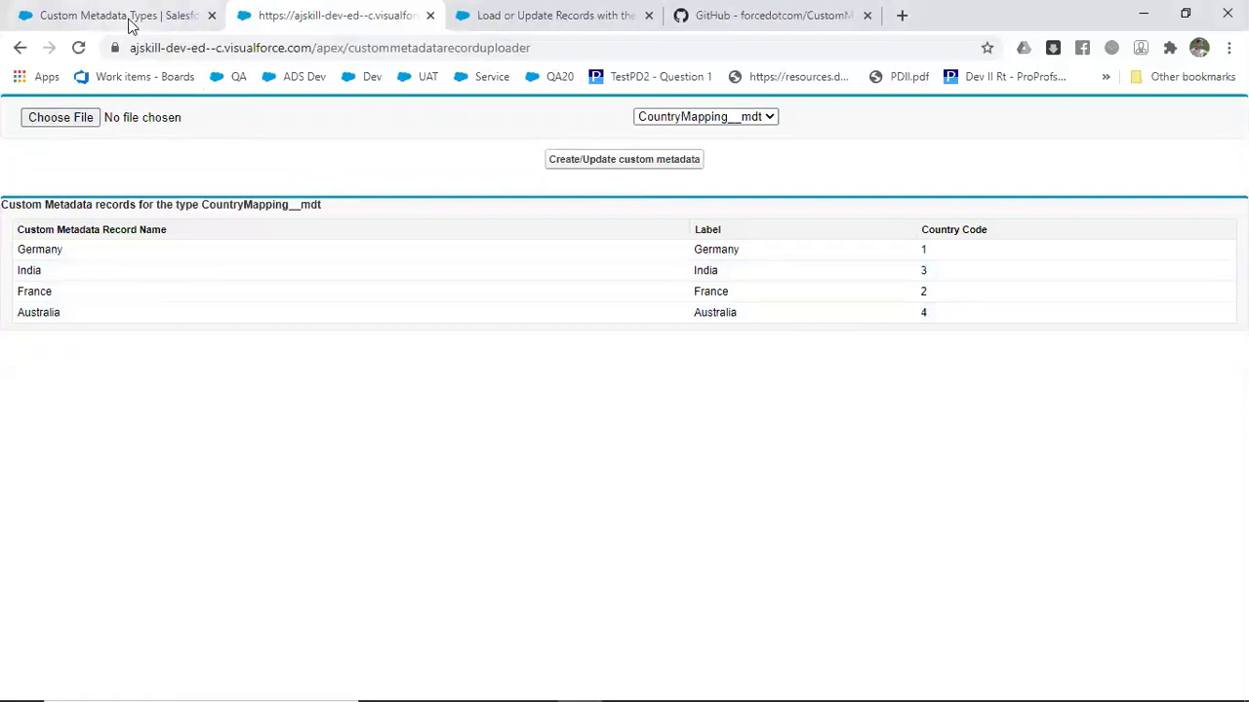
# Step: Reload the CountryMappings setup page to confirm the updated country codes 1–4
pyautogui.click(127, 20)
pyautogui.click(403, 51)
pyautogui.press('Return')
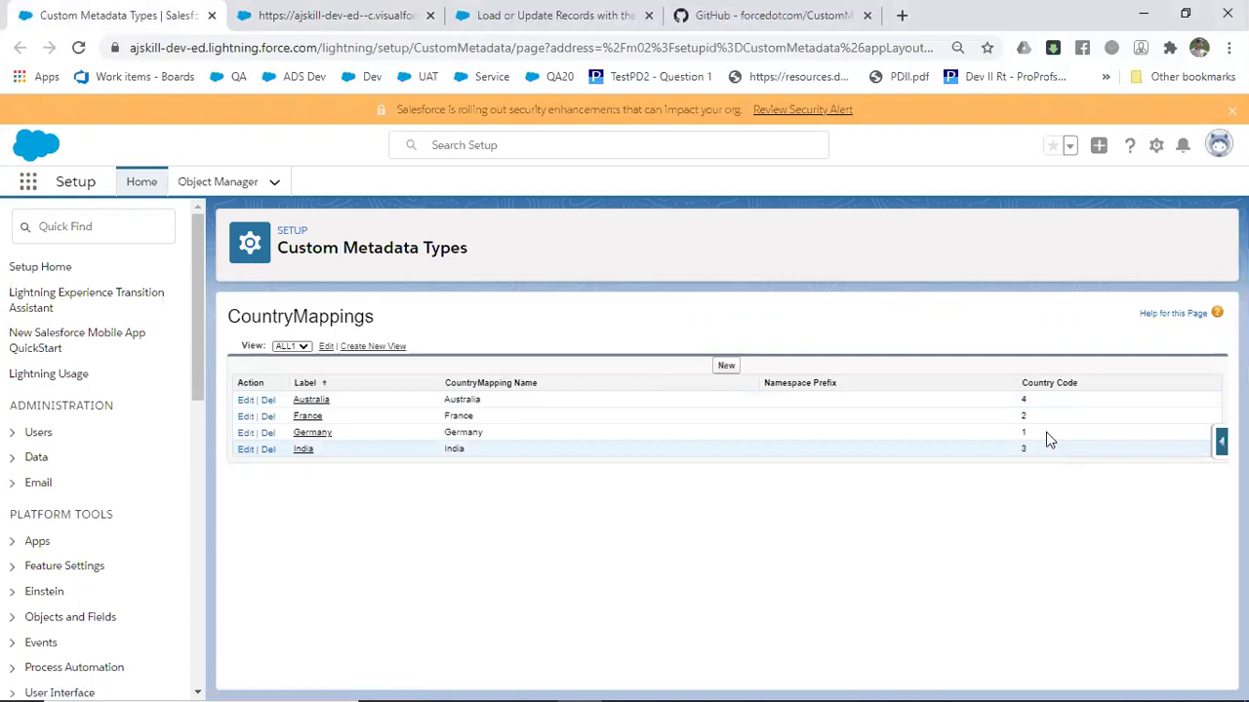
pyautogui.click(570, 18)
# Step: Read the Load or Update Records help article, then return to the CountryMappings list
pyautogui.click(610, 46)
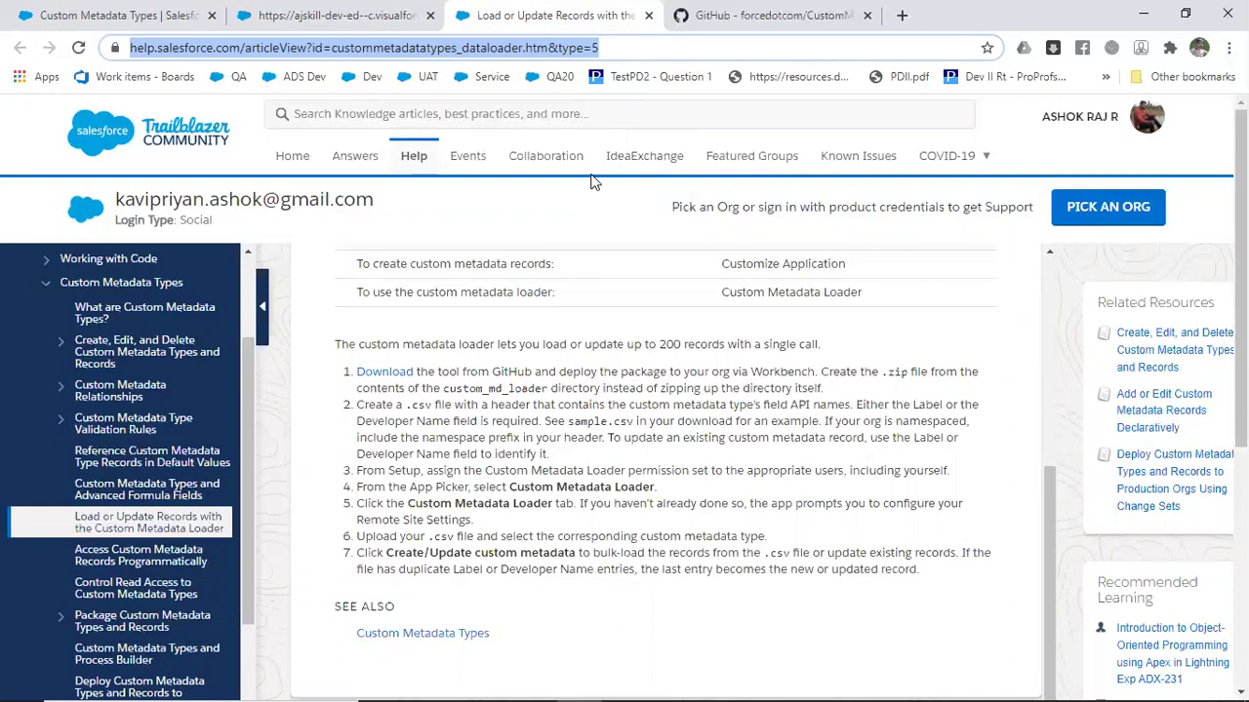
pyautogui.click(127, 14)
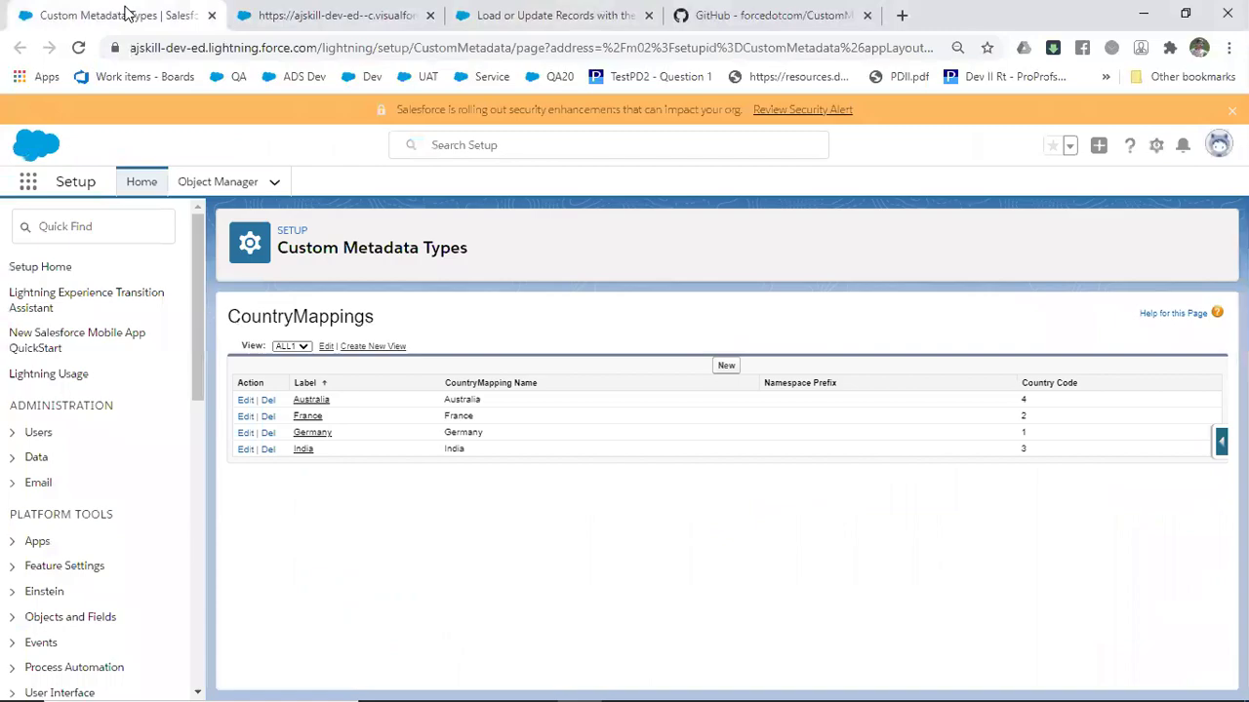
# Step: Retype the MetaData sheet's B1 header from Label to MasterLabel
pyautogui.hotkey('alt', 'Tab')
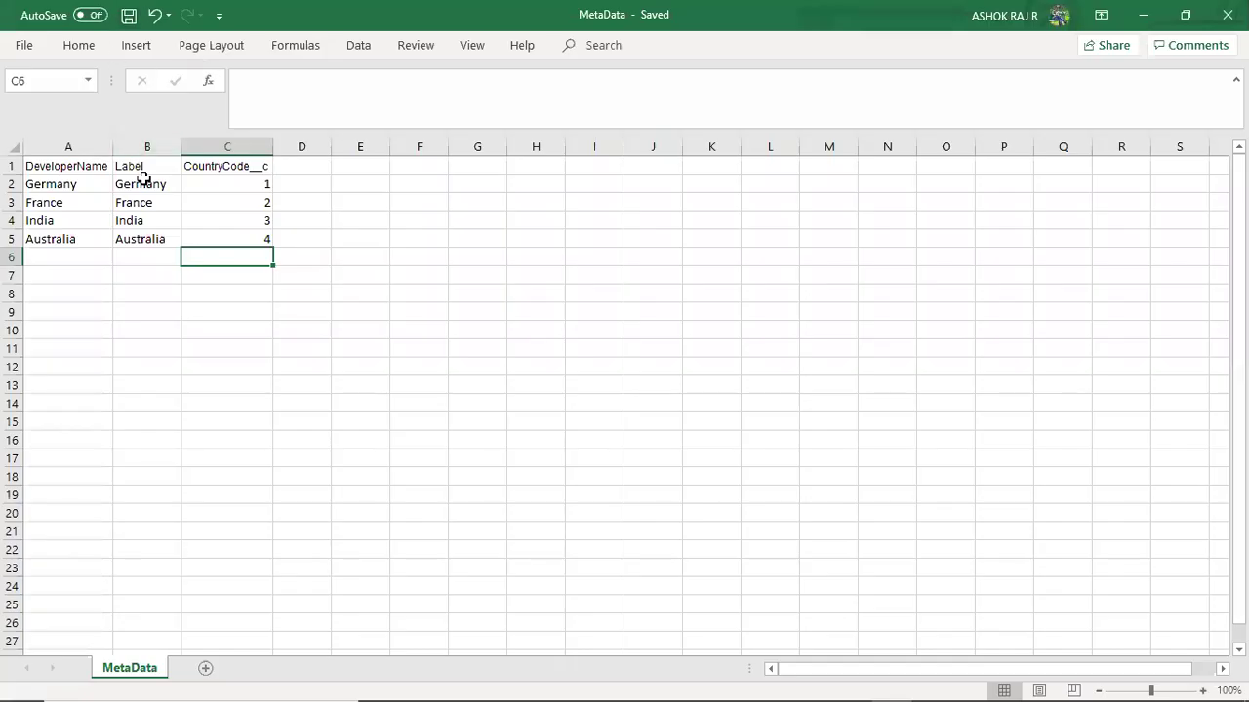
pyautogui.click(142, 171)
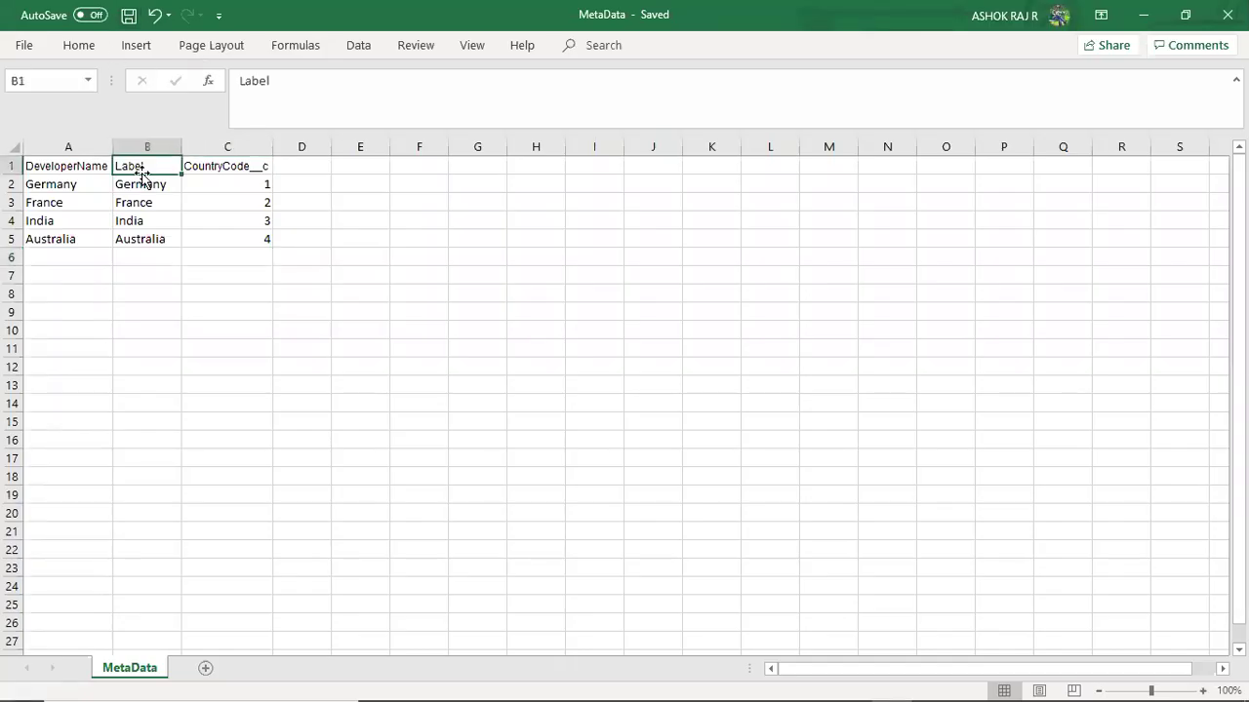
pyautogui.write('M')
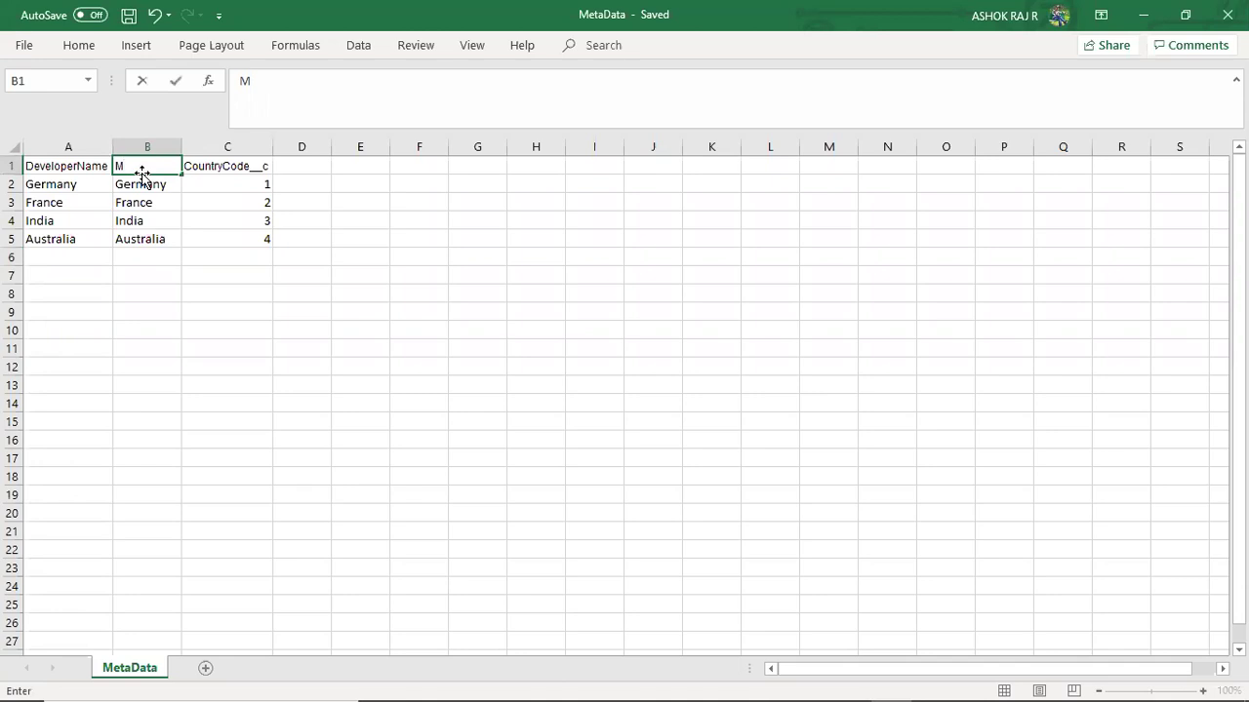
pyautogui.write('asterLabe')
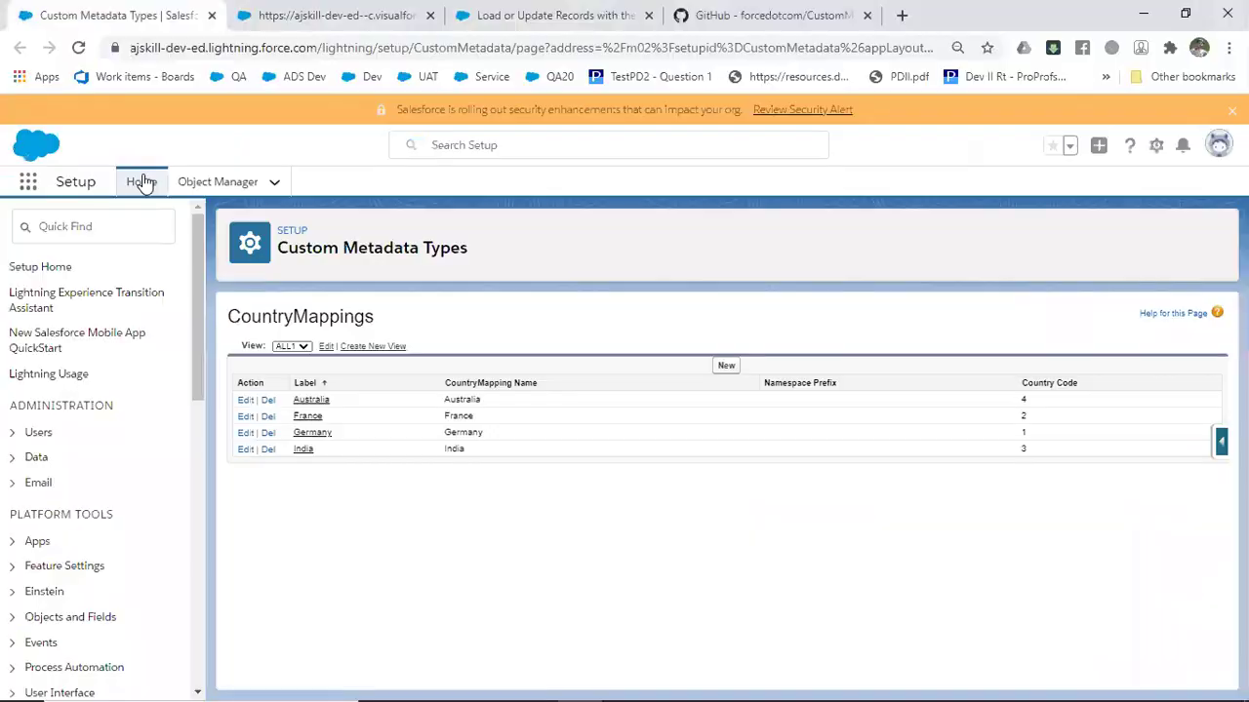
# Step: Upload the edited MetaData.csv in the Custom Metadata Loader to create/update CountryMapping records
pyautogui.hotkey('alt', 'Tab')
pyautogui.click(287, 18)
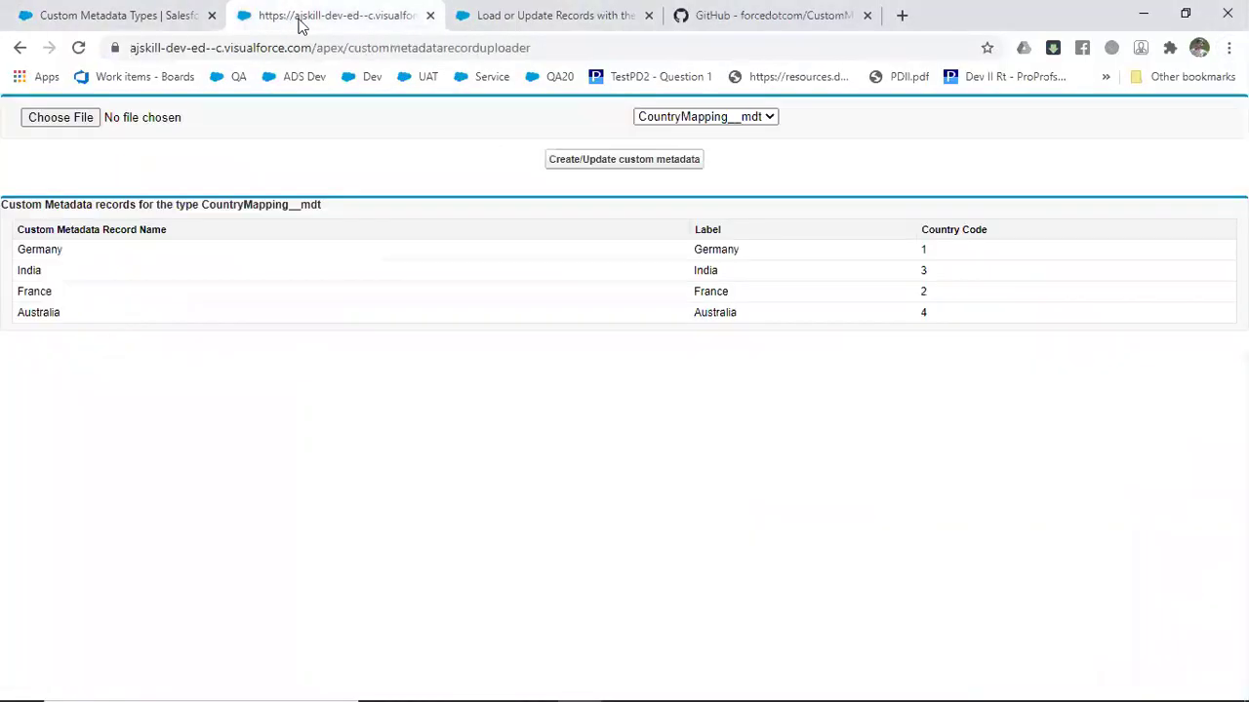
pyautogui.click(64, 120)
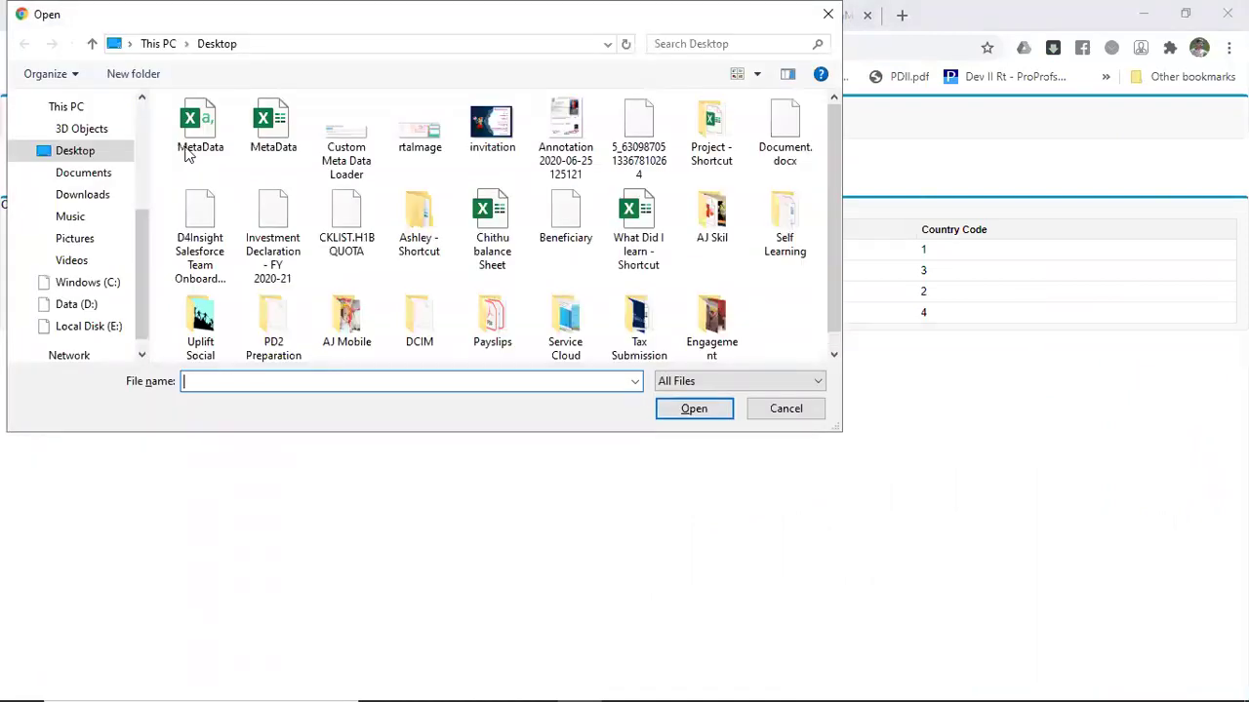
pyautogui.doubleClick(188, 149)
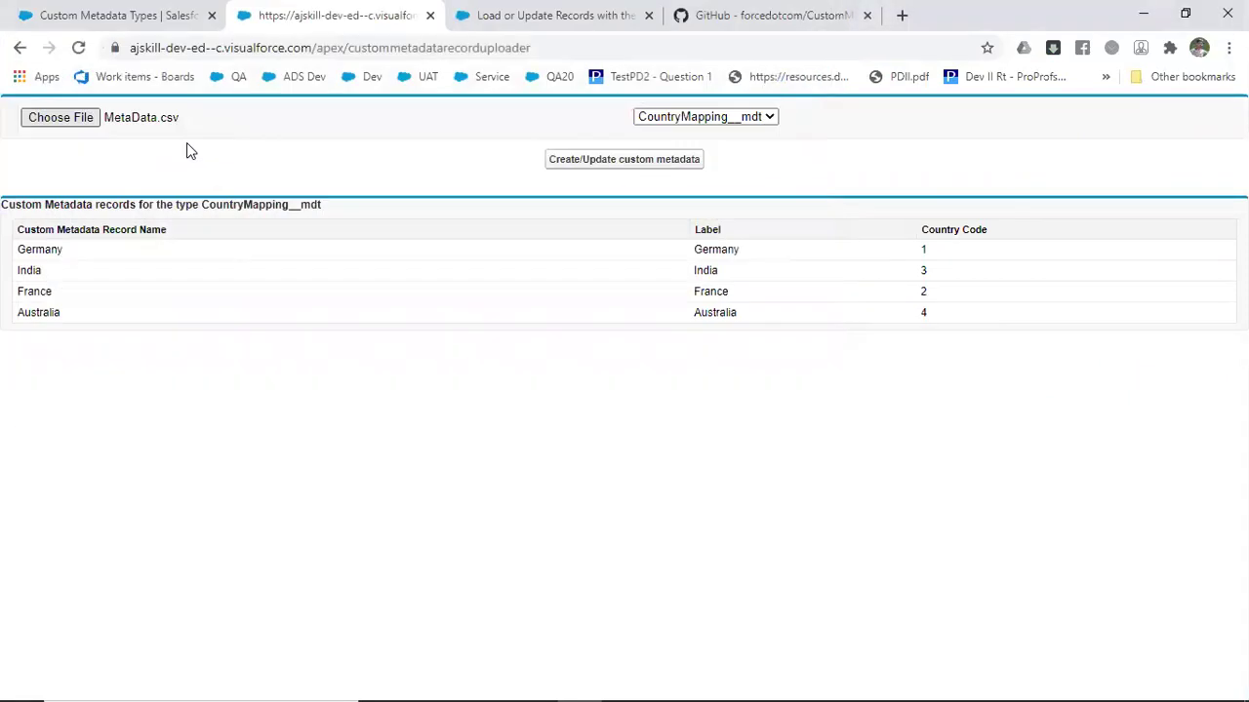
pyautogui.click(611, 163)
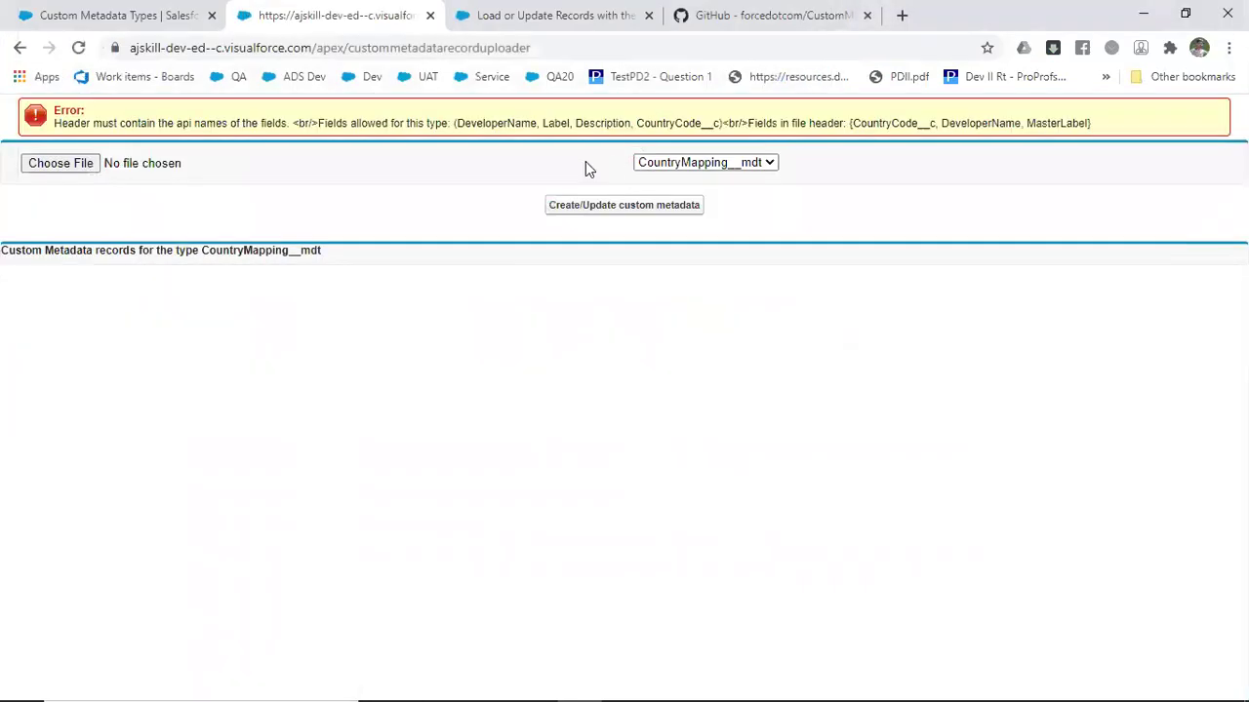
# Step: Highlight the error's allowed fields (DeveloperName, Label, Description, CountryCode__c) versus the file's MasterLabel header
pyautogui.tripleClick(212, 122)
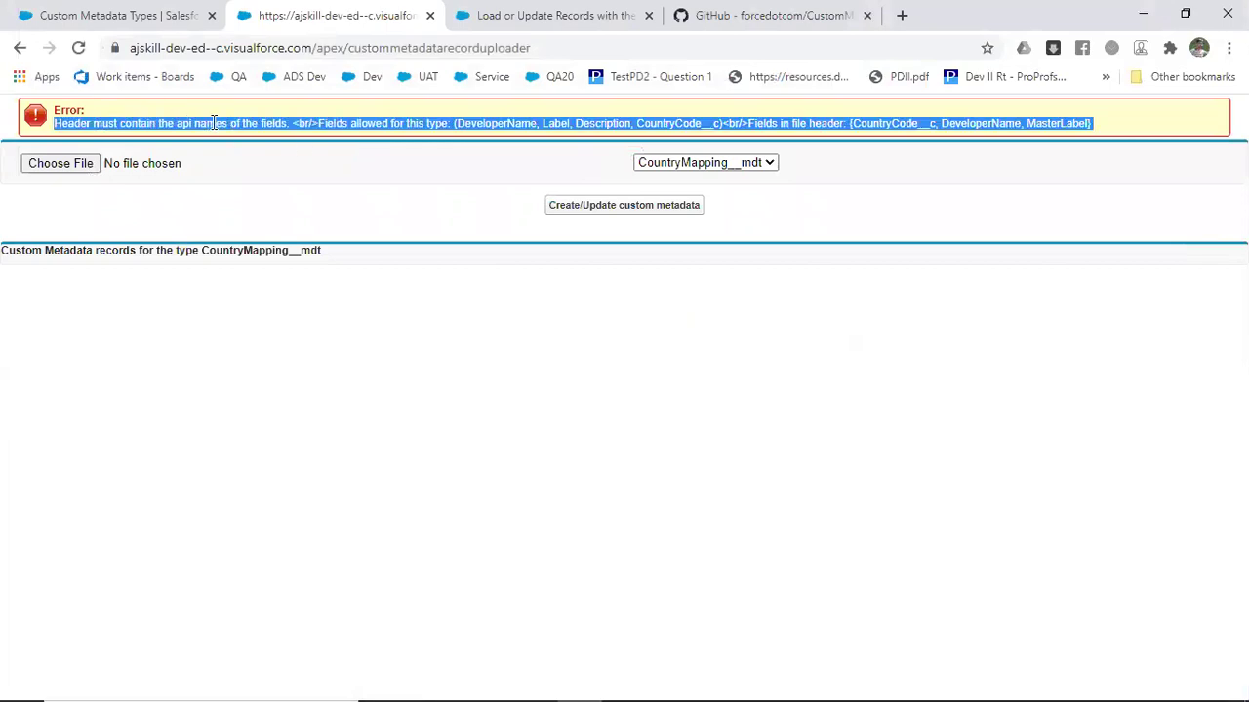
pyautogui.click(495, 124)
pyautogui.doubleClick(457, 124)
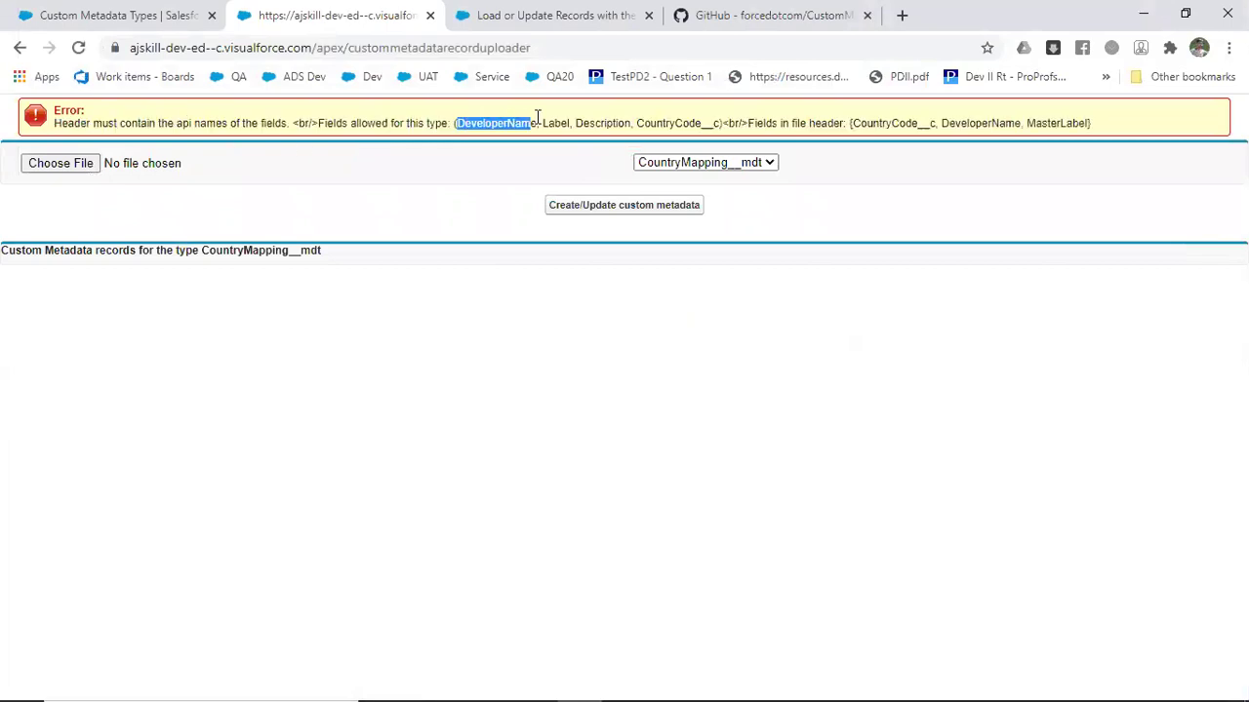
pyautogui.moveTo(458, 124); pyautogui.dragTo(55, 124)
pyautogui.click(673, 121)
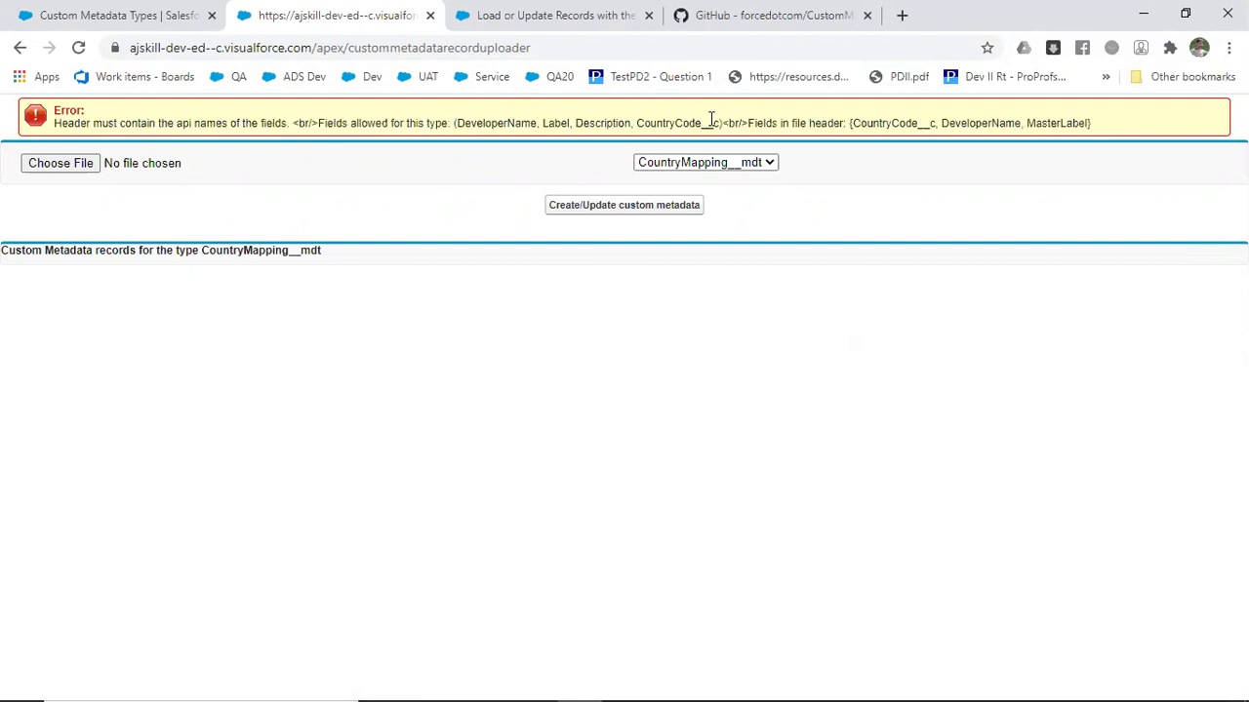
pyautogui.moveTo(717, 122); pyautogui.dragTo(473, 121)
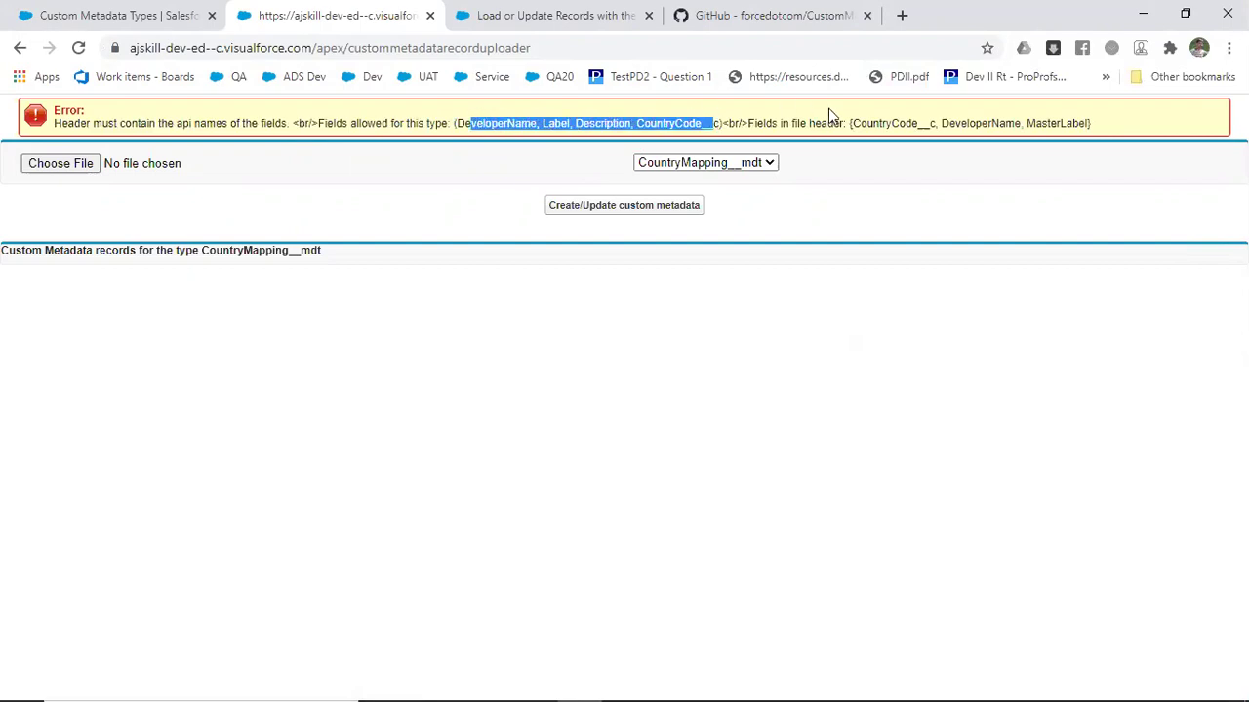
pyautogui.moveTo(853, 121); pyautogui.dragTo(1105, 117)
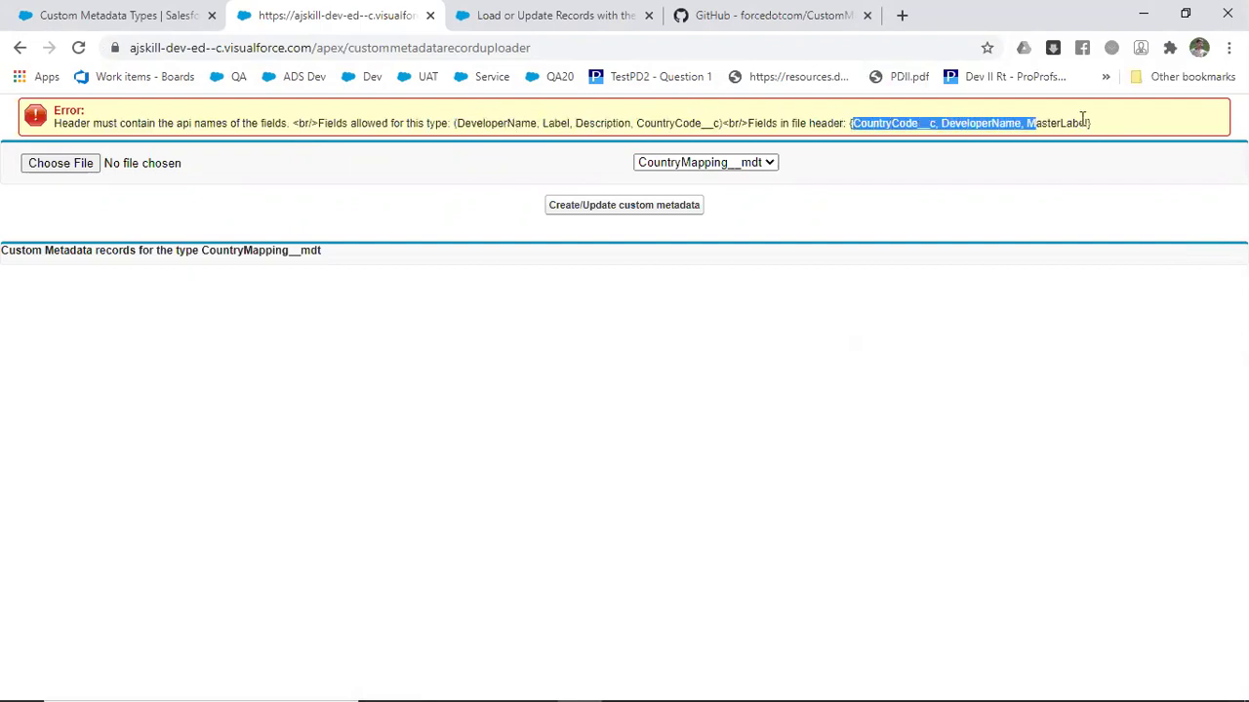
pyautogui.click(917, 195)
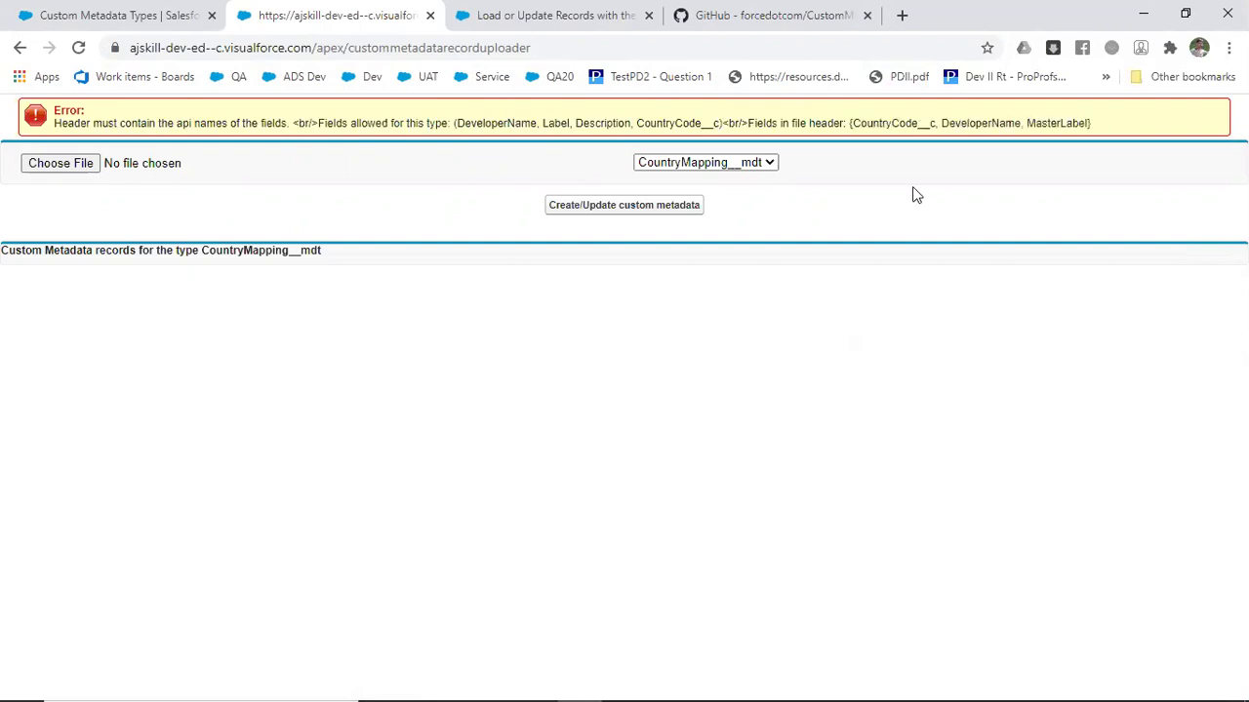